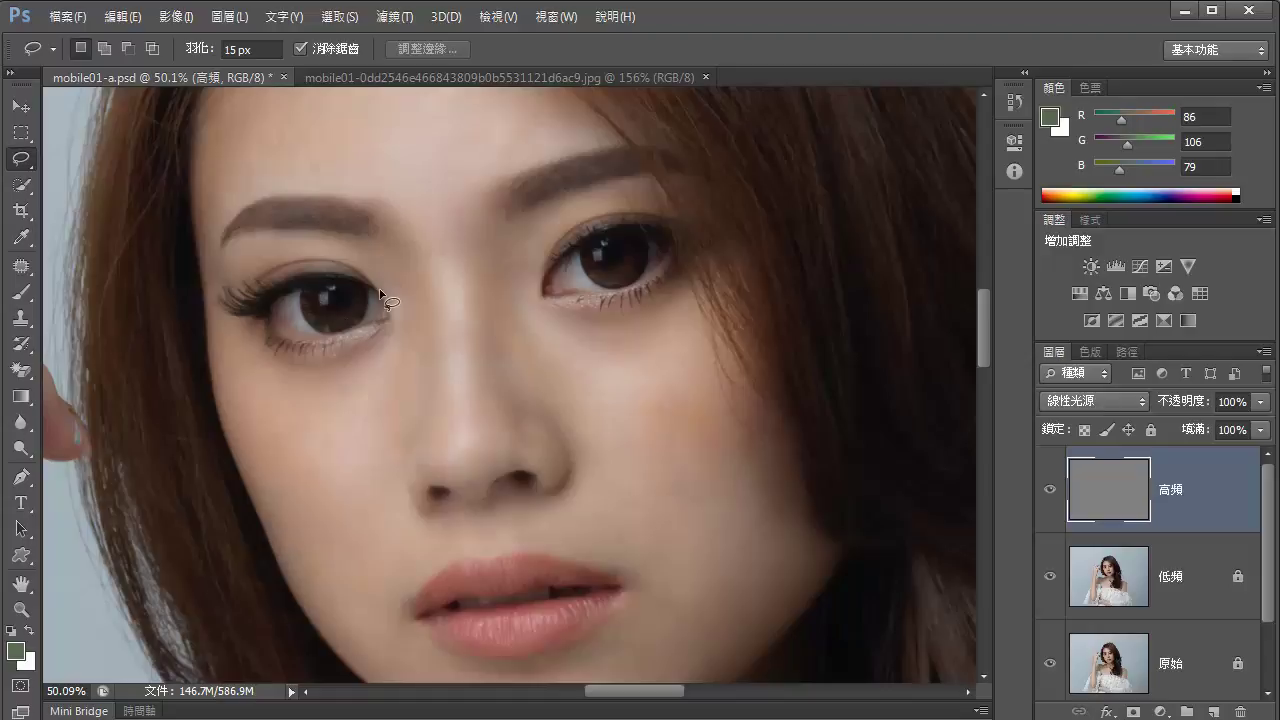
Examine the lips in the second open photo, the mobile01 JPG, and return to mobile01-a.psd
{"action": "left_click", "coordinate": [473, 70]}
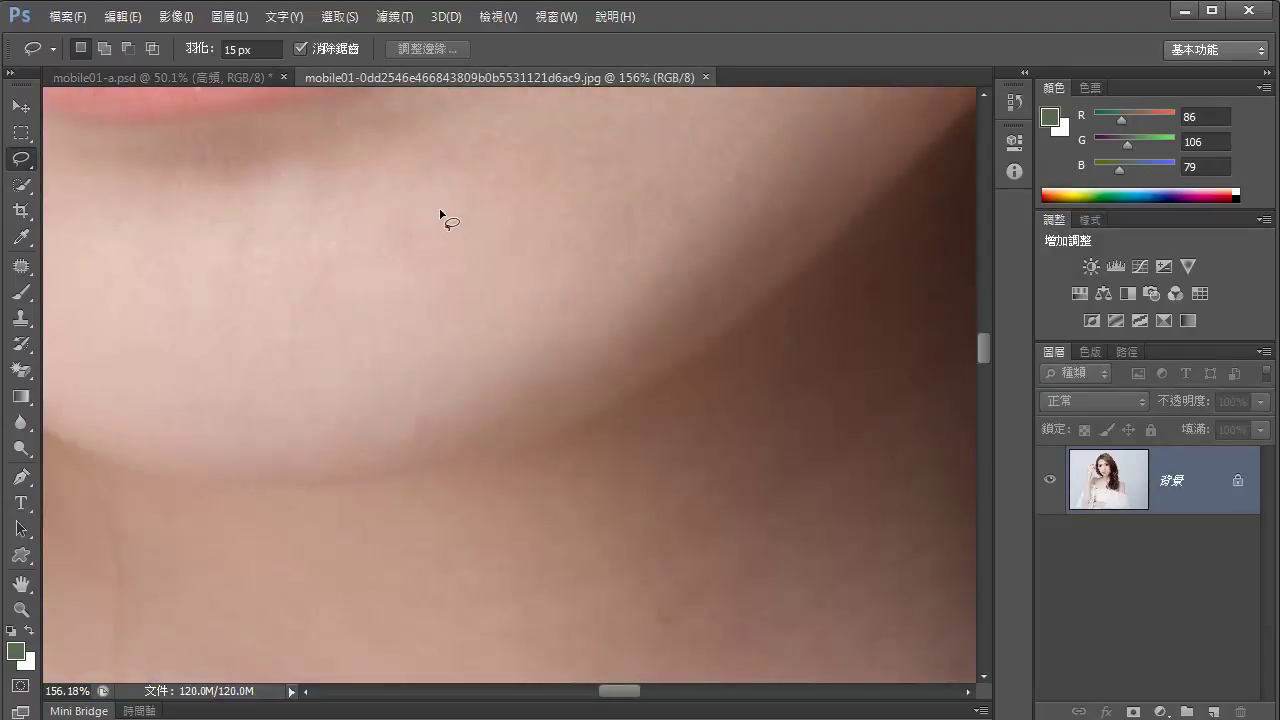
{"action": "scroll", "coordinate": [440, 213], "scroll_direction": "up", "scroll_amount": 8}
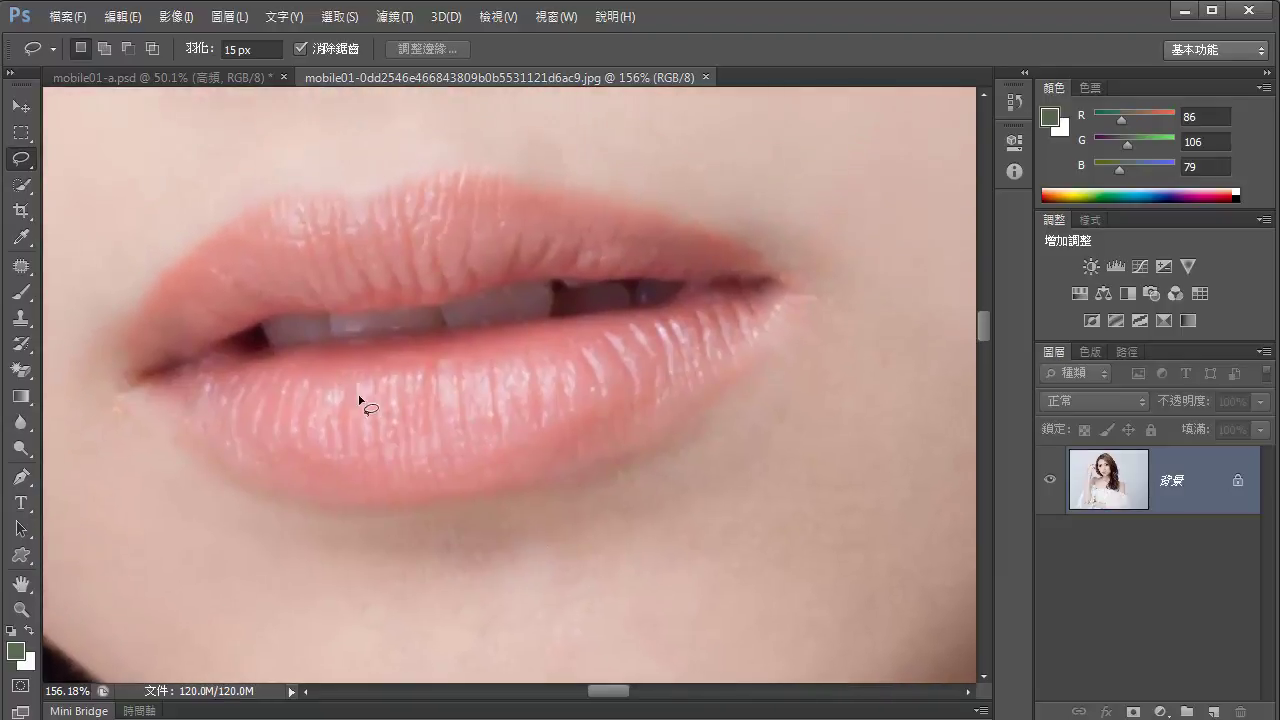
{"action": "left_click", "coordinate": [210, 79]}
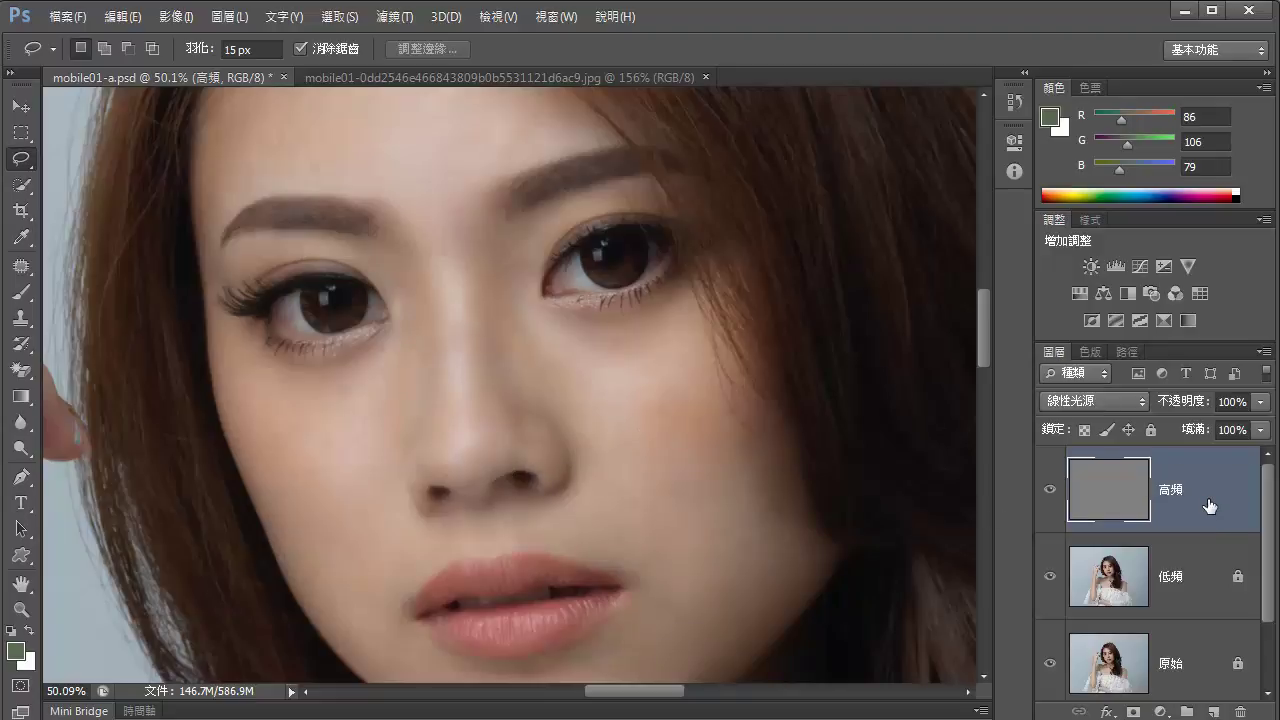
Create a new empty layer above the 高頻 layer with the default options
{"action": "key", "text": "ctrl+shift+n"}
{"action": "key", "text": "Return"}
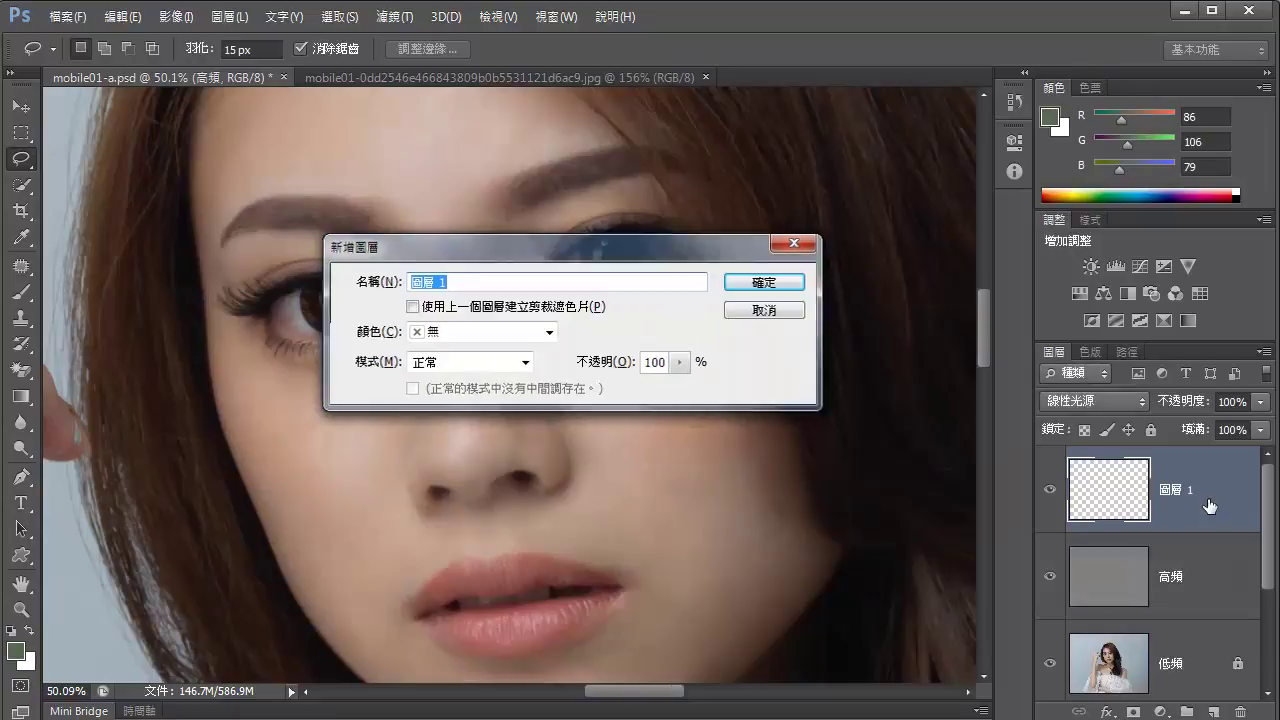
{"action": "key", "text": "shift+F5"}
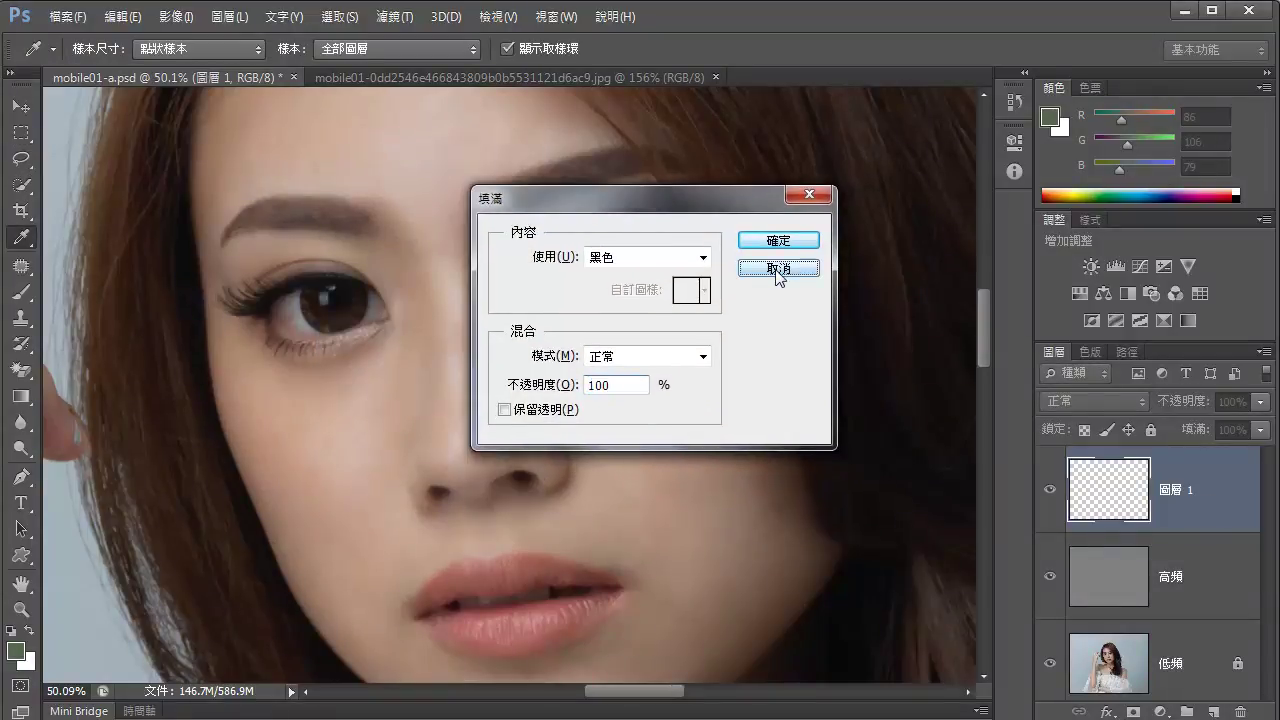
{"action": "left_click", "coordinate": [843, 277]}
{"action": "key", "text": "l"}
{"action": "left_click", "coordinate": [230, 16]}
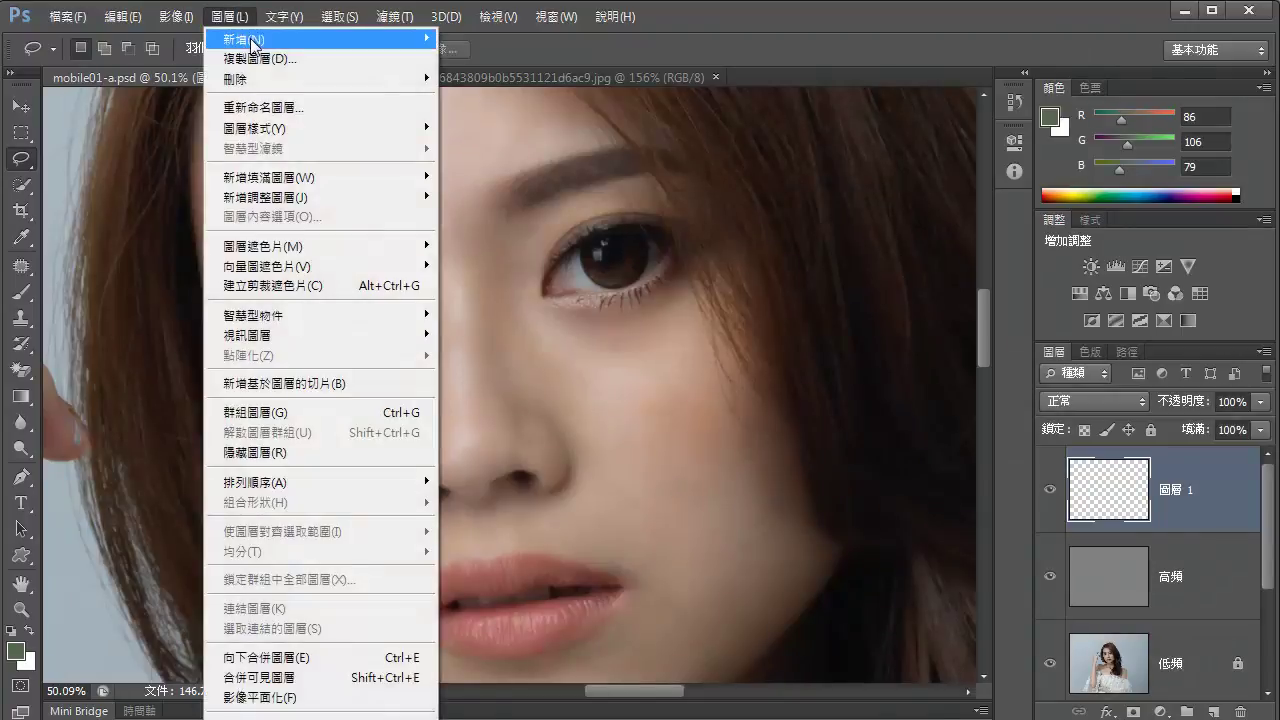
{"action": "mouse_move", "coordinate": [330, 38]}
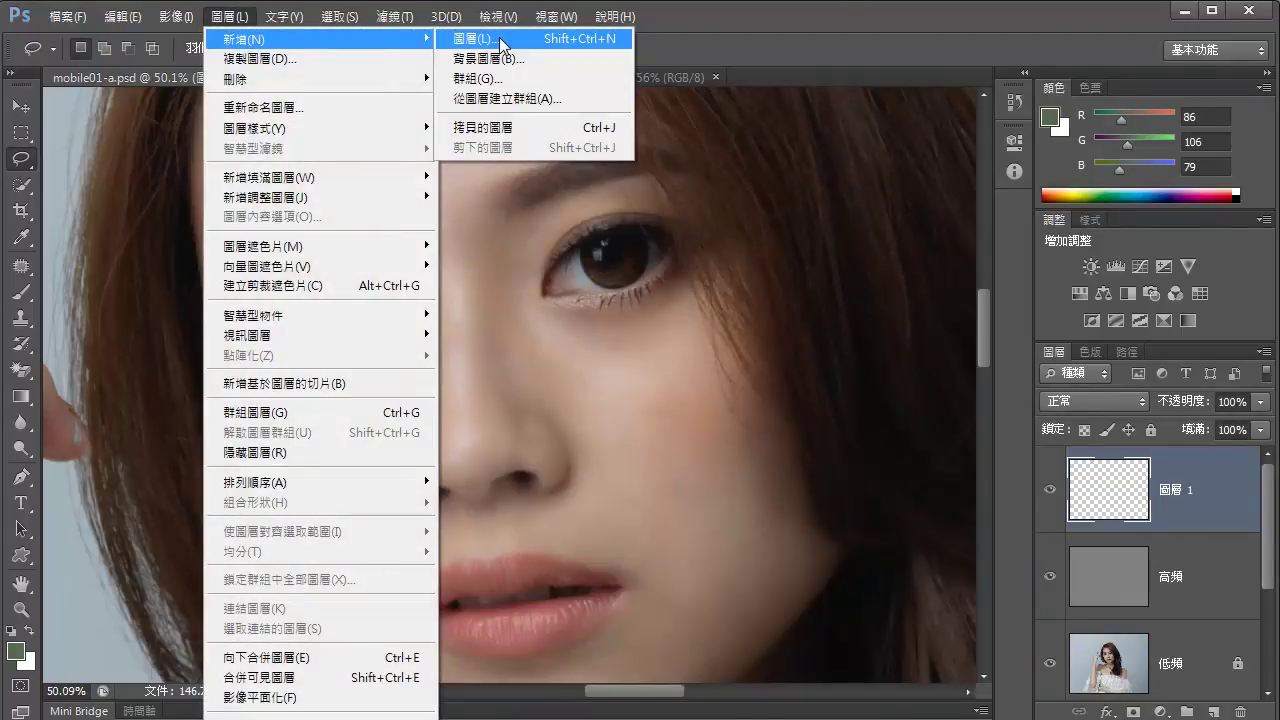
Fill the new empty layer with 50% gray (50% 灰階) in normal mode at 100% opacity
{"action": "mouse_move", "coordinate": [122, 16]}
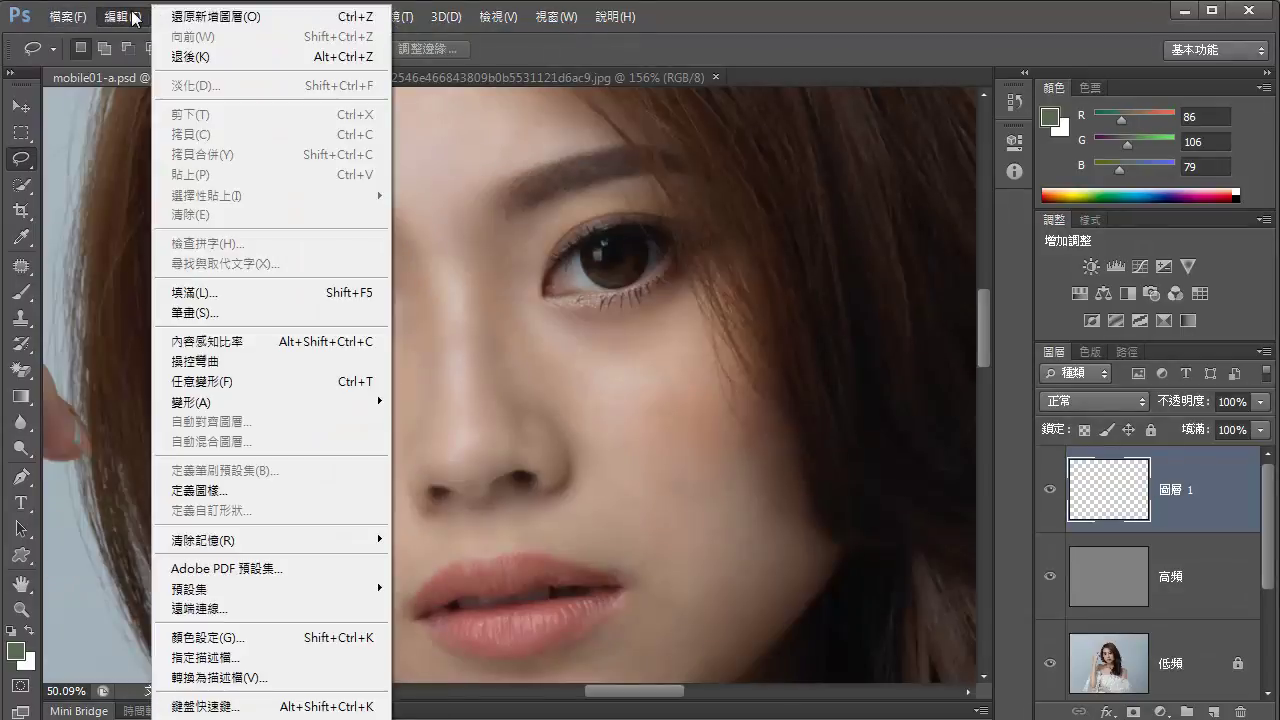
{"action": "left_click", "coordinate": [236, 296]}
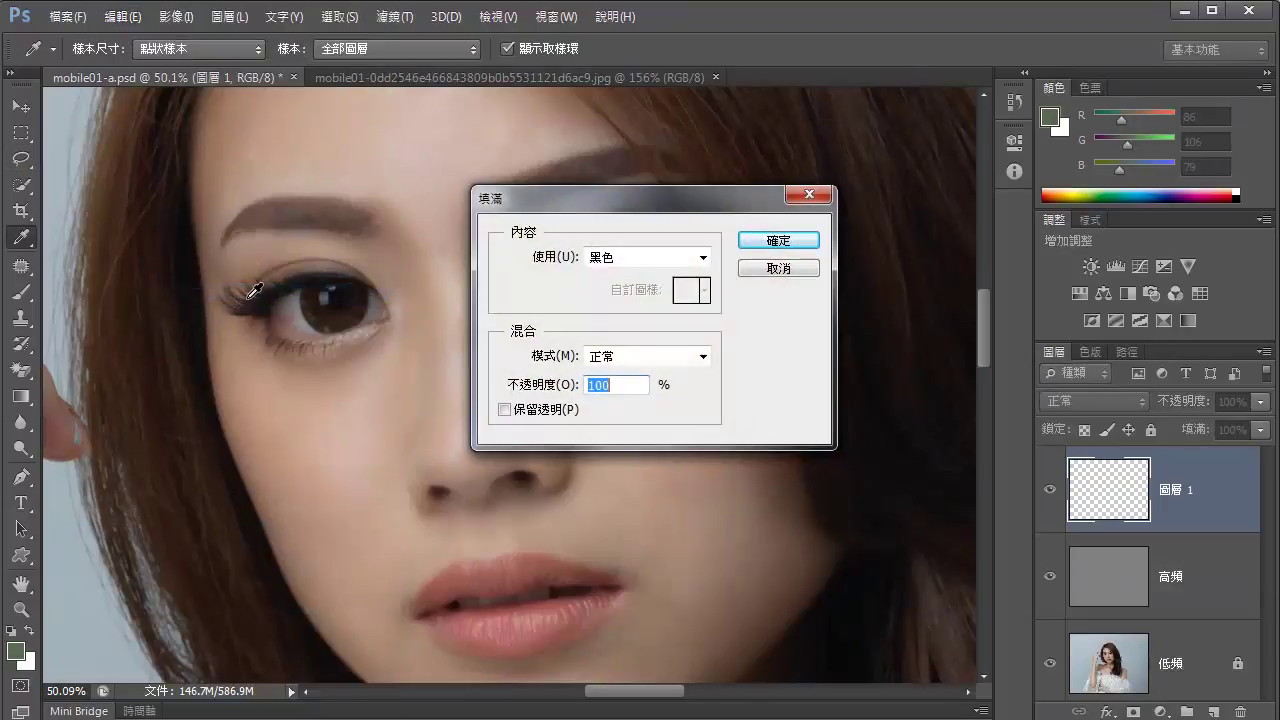
{"action": "left_click_drag", "start_coordinate": [570, 197], "coordinate": [437, 132]}
{"action": "left_click", "coordinate": [491, 192]}
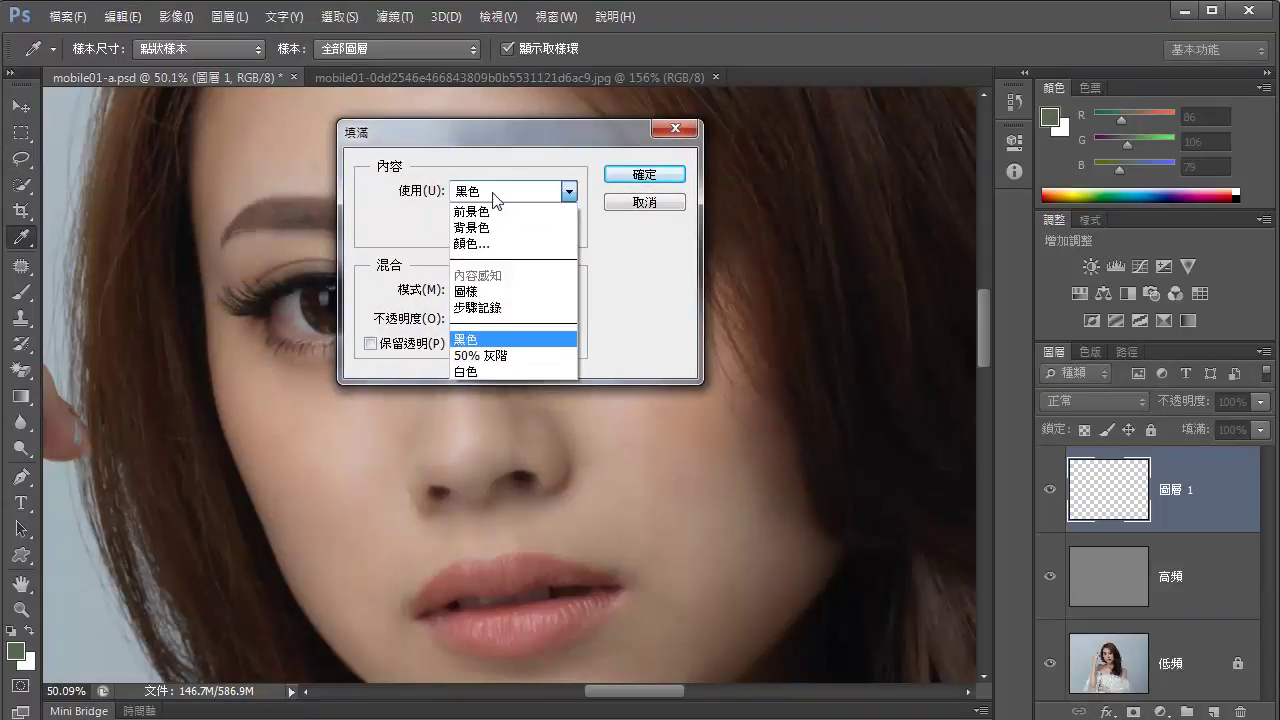
{"action": "left_click", "coordinate": [478, 356]}
{"action": "left_click", "coordinate": [650, 173]}
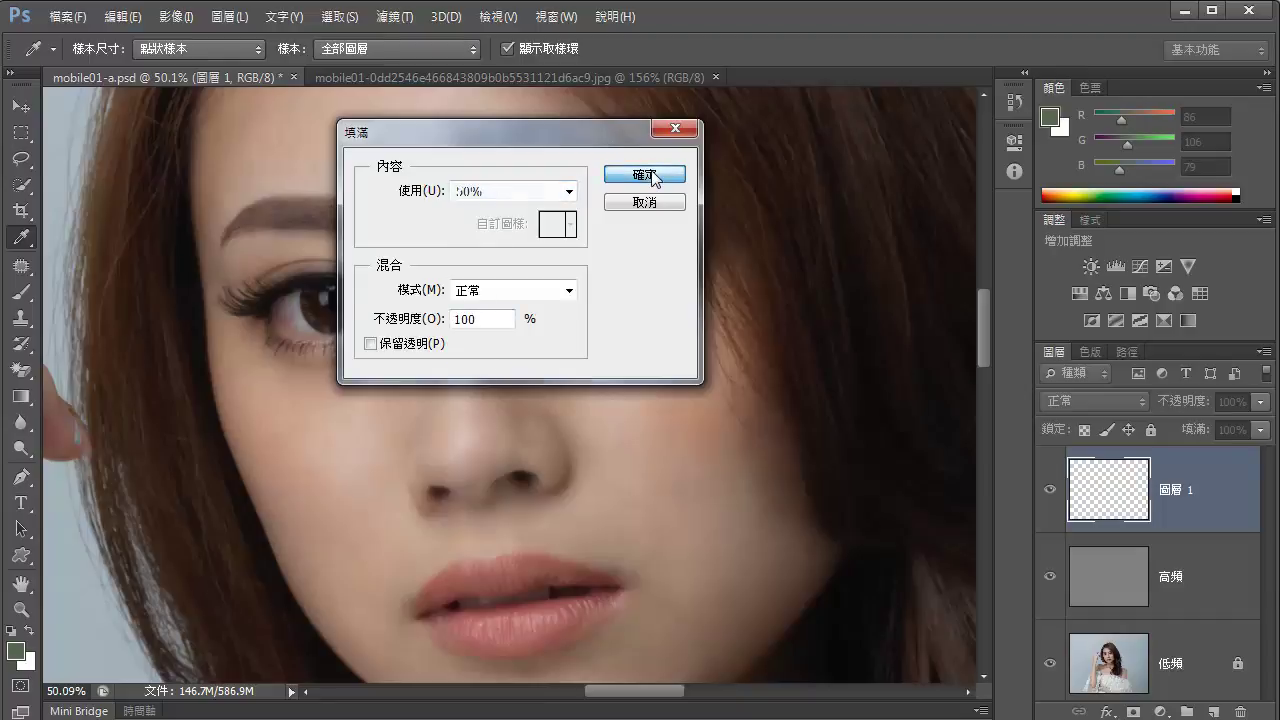
Set the gray layer's blend mode to Overlay (覆蓋)
{"action": "key", "text": "l"}
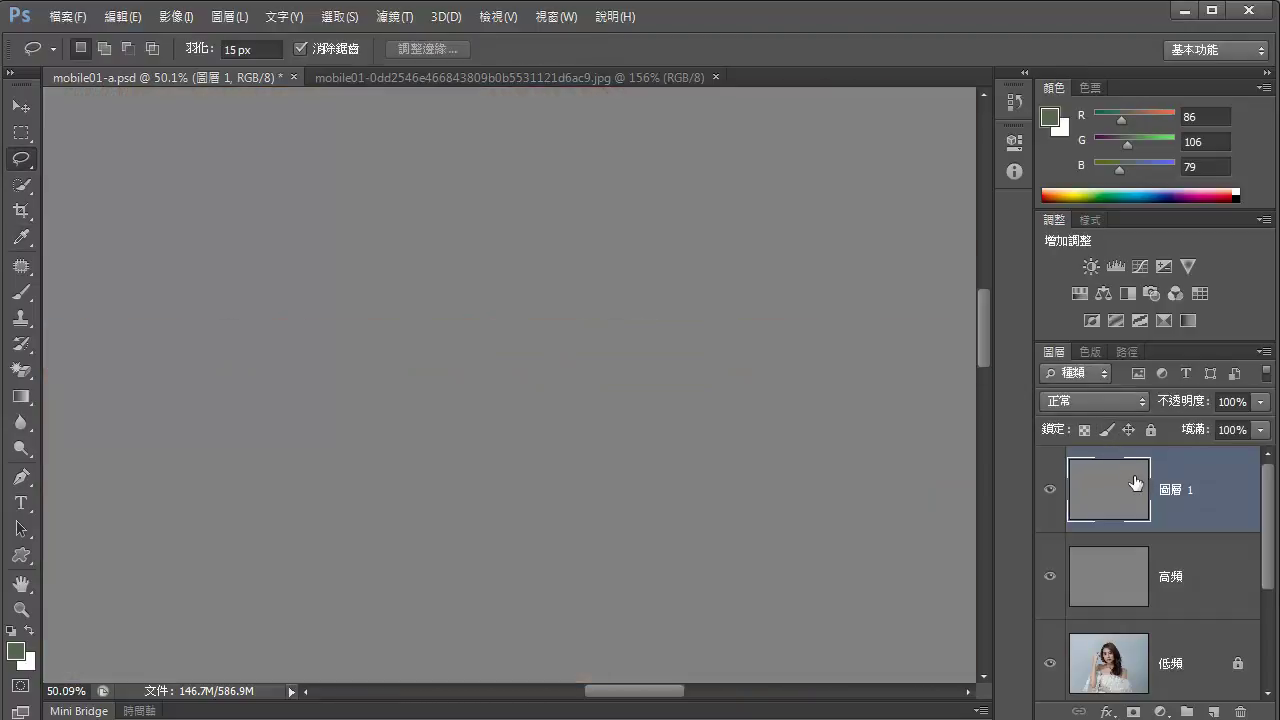
{"action": "left_click", "coordinate": [1094, 402]}
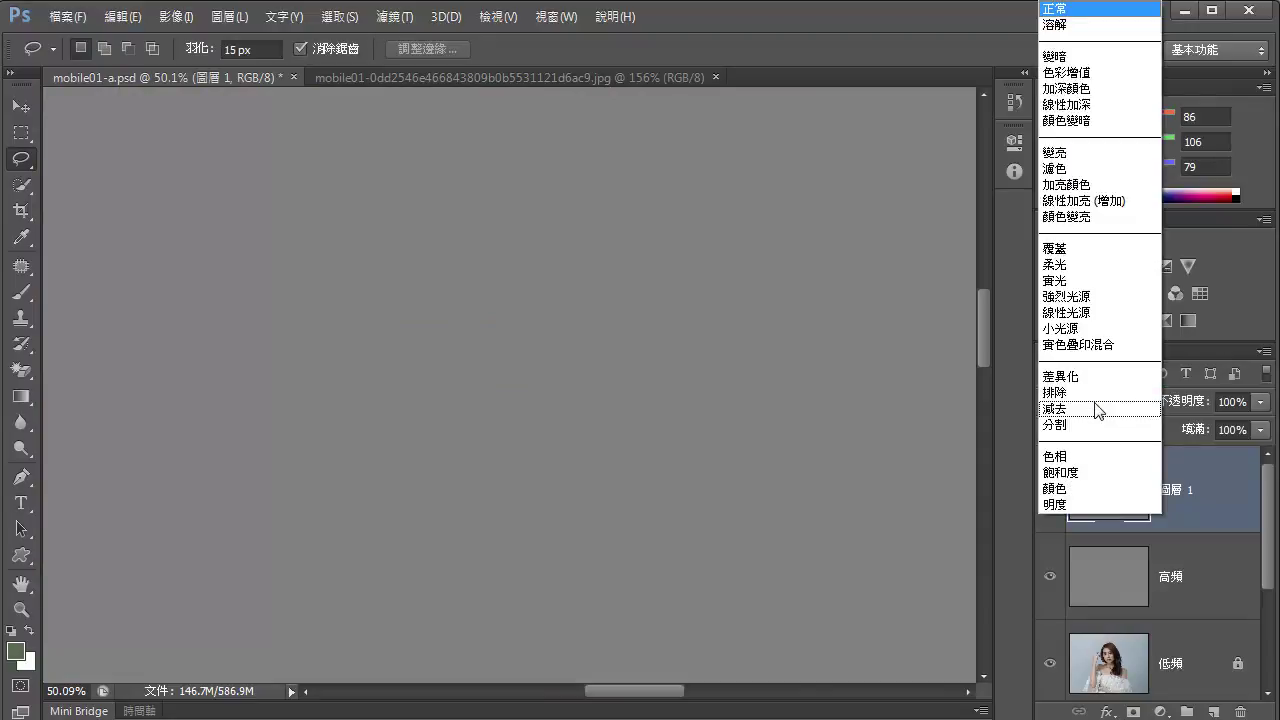
{"action": "left_click", "coordinate": [1078, 250]}
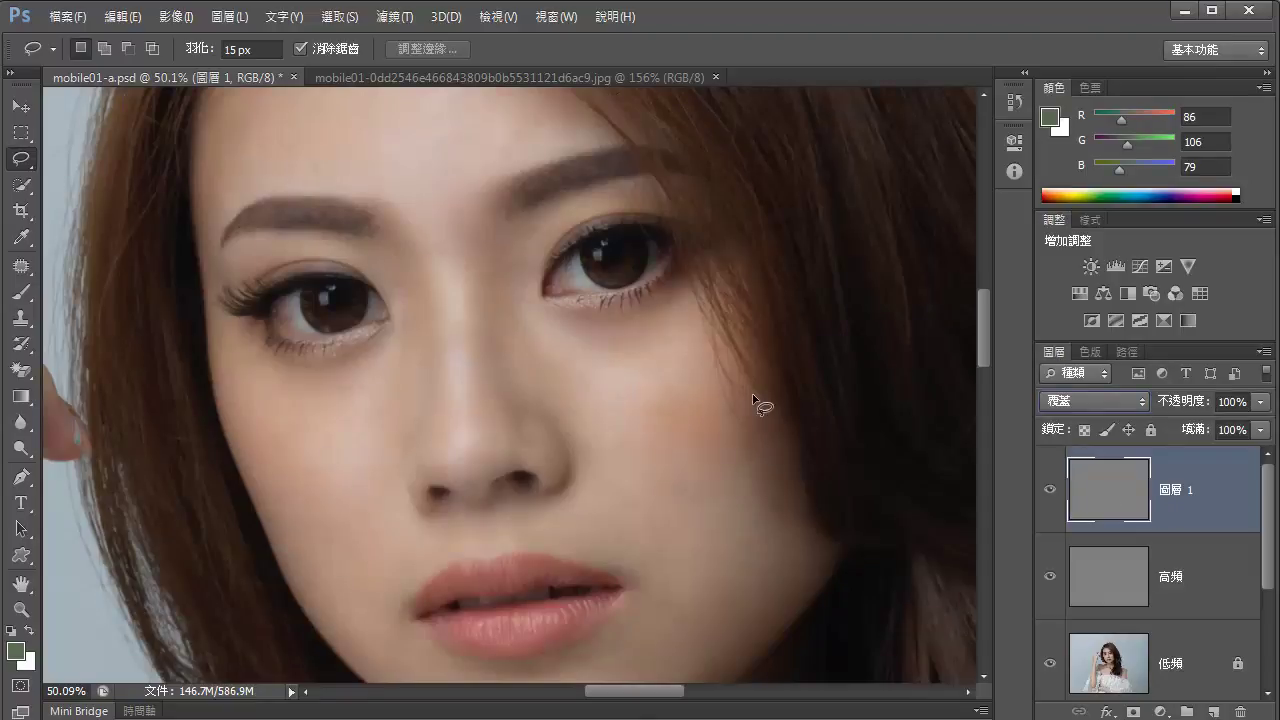
Choose the Dodge tool for retouching the eyes, with its range set to Midtones (中間調) and its exposure to 14%
{"action": "key", "text": "ctrl+plus"}
{"action": "key", "text": "ctrl+plus"}
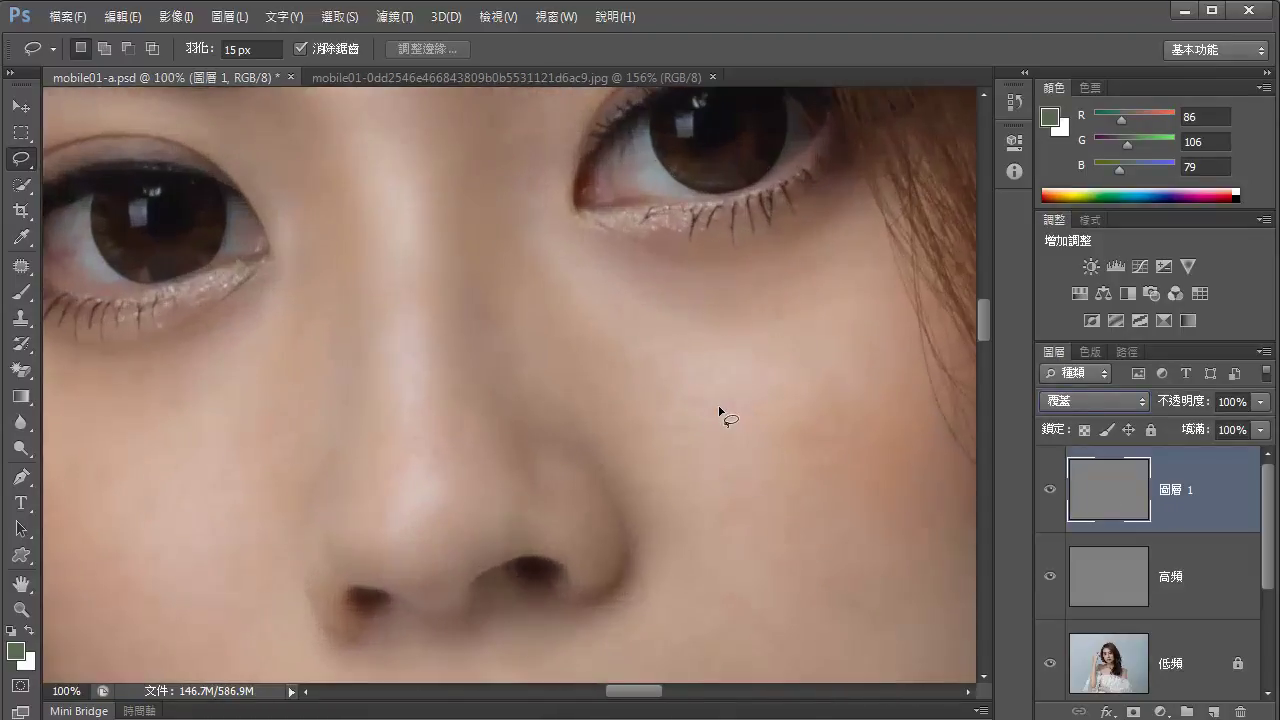
{"action": "left_click_drag", "start_coordinate": [720, 417], "coordinate": [457, 383]}
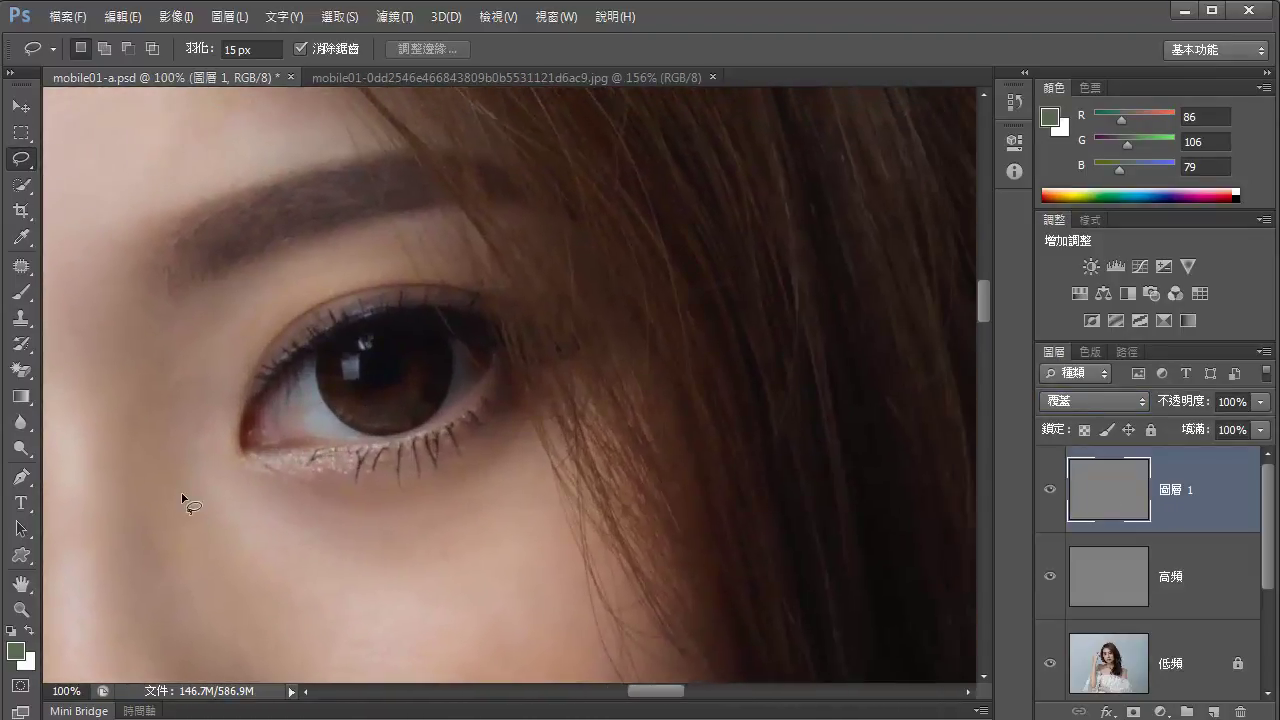
{"action": "left_click", "coordinate": [22, 449]}
{"action": "left_click_drag", "start_coordinate": [25, 460], "coordinate": [130, 458]}
{"action": "left_click", "coordinate": [265, 50]}
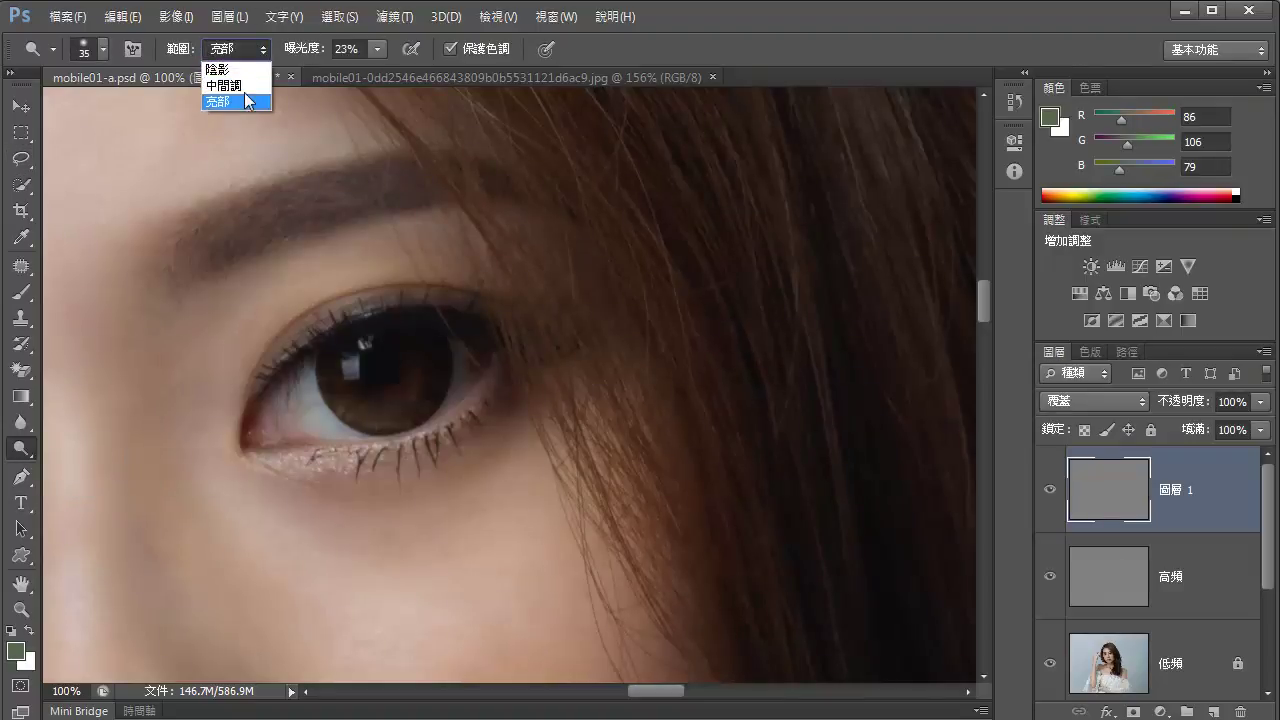
{"action": "left_click", "coordinate": [226, 85]}
{"action": "left_click", "coordinate": [378, 49]}
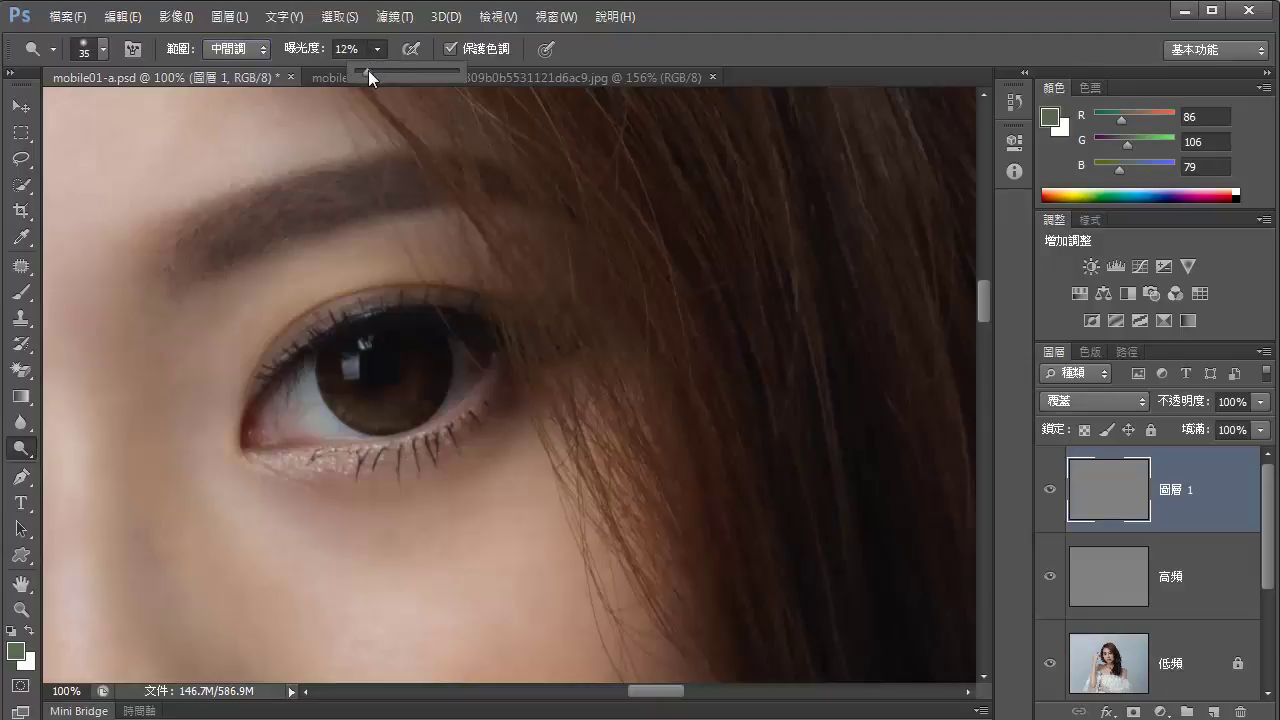
{"action": "left_click_drag", "start_coordinate": [368, 70], "coordinate": [371, 70]}
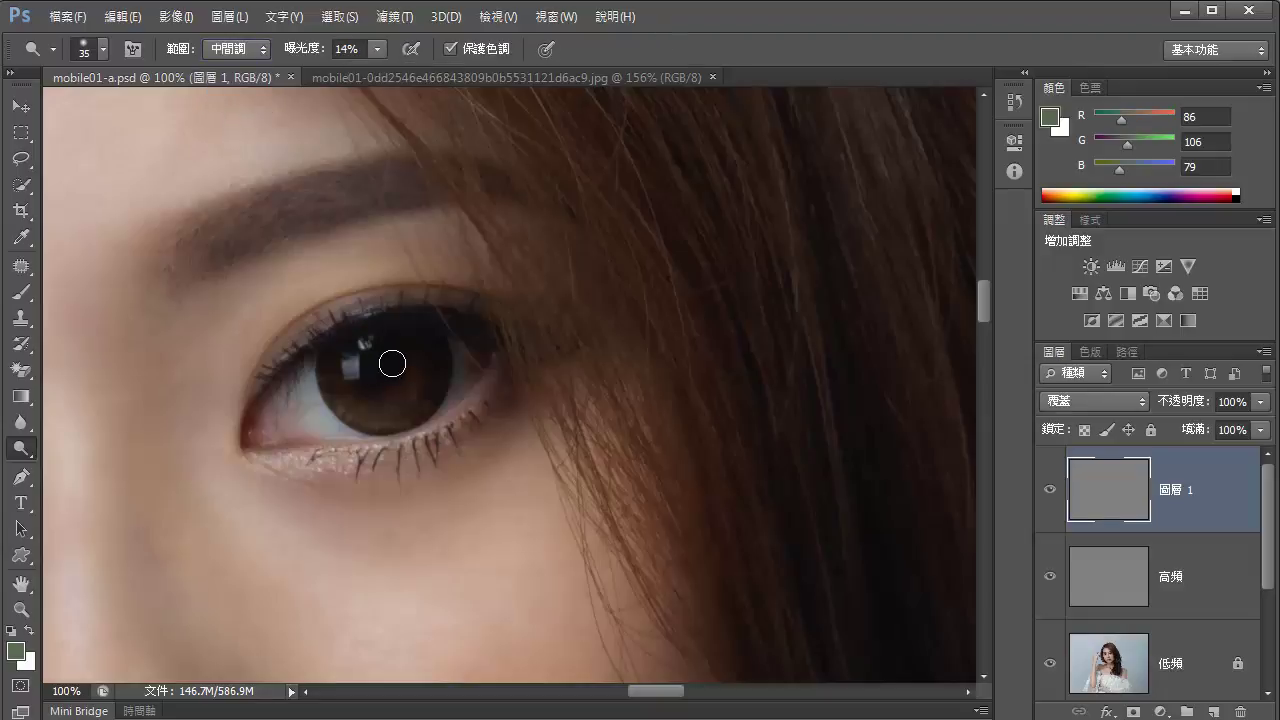
Enlarge the soft Dodge brush to 50 px and brighten the lower iris of the eye beside the hair
{"action": "key", "text": "bracketright"}
{"action": "key", "text": "bracketright"}
{"action": "left_click", "coordinate": [104, 50]}
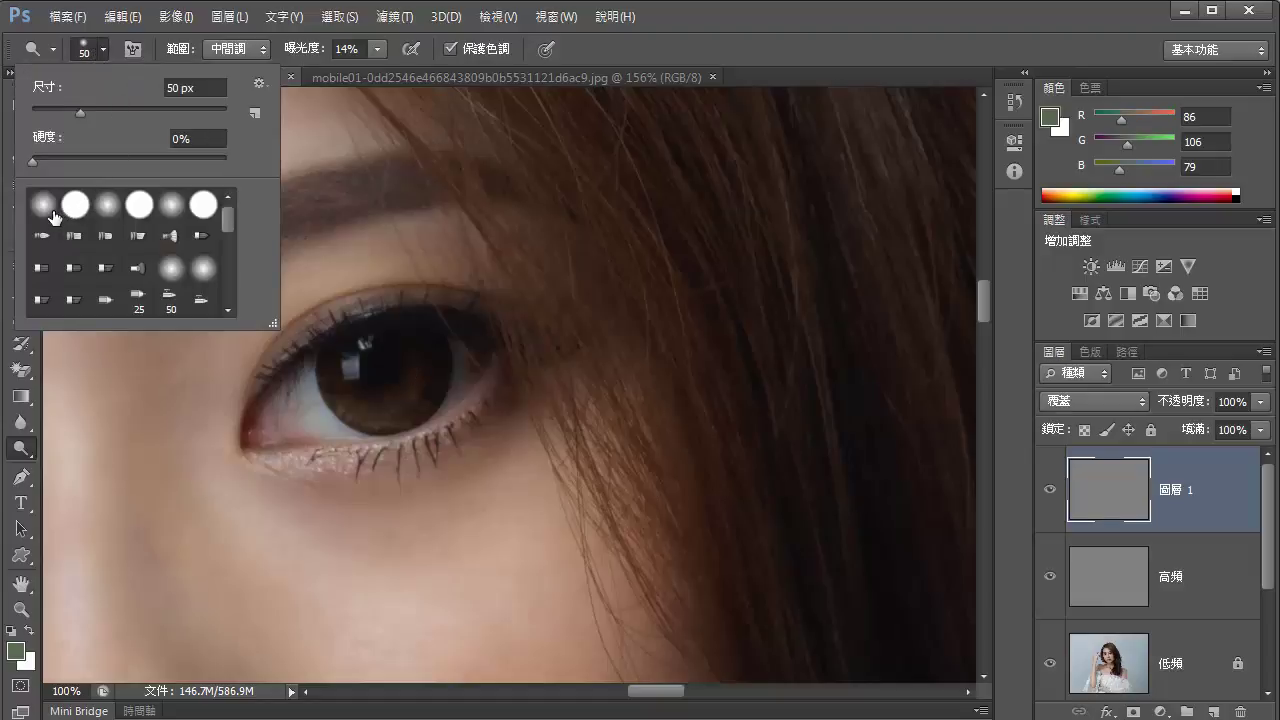
{"action": "key", "text": "Return"}
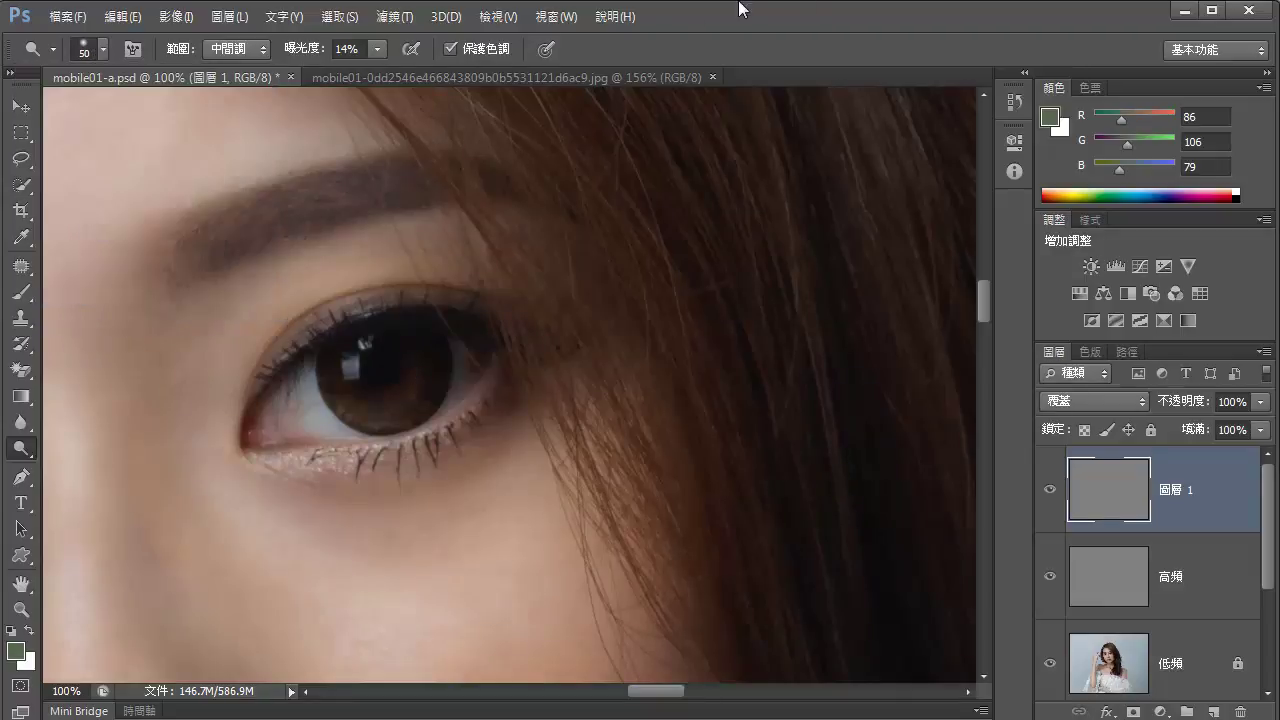
{"action": "mouse_move", "coordinate": [357, 394]}
{"action": "left_mouse_down"}
{"action": "mouse_move", "coordinate": [426, 434]}
{"action": "mouse_move", "coordinate": [437, 374]}
{"action": "mouse_move", "coordinate": [437, 411]}
{"action": "mouse_move", "coordinate": [377, 413]}
{"action": "left_mouse_up"}
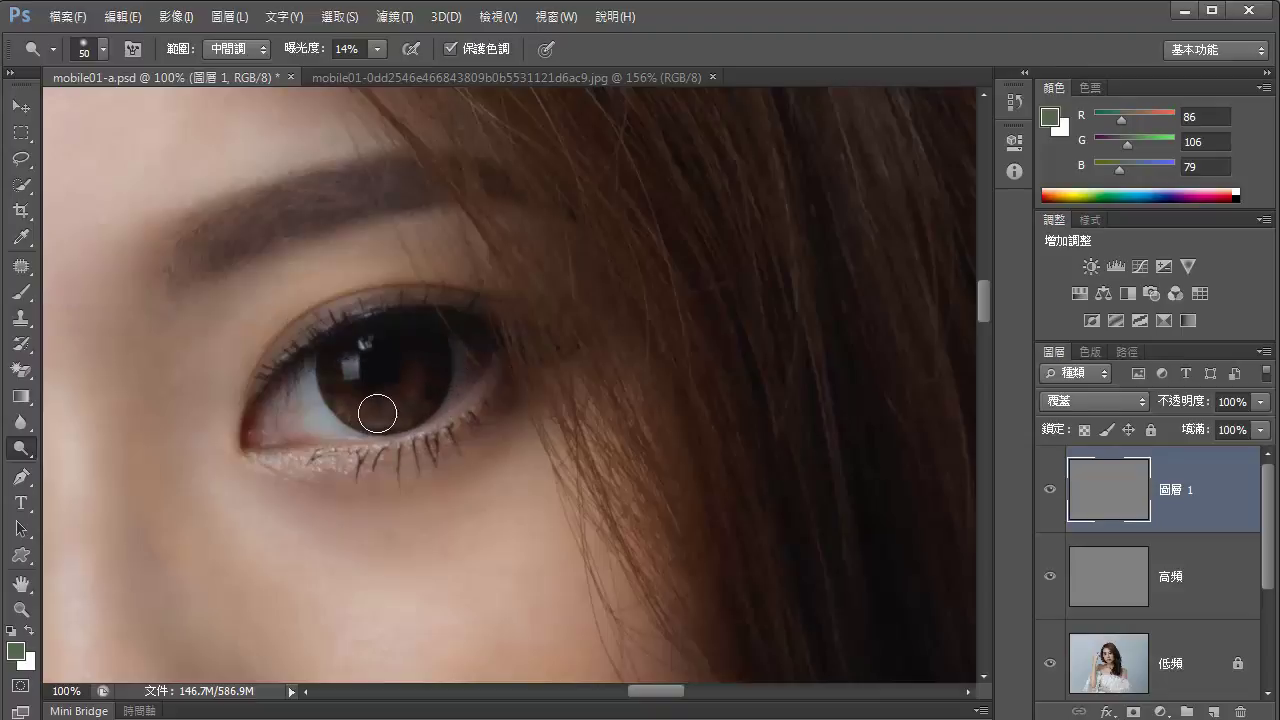
Raise the Dodge exposure to 32% and brighten the lower irises of both eyes on the gray layer
{"action": "left_click", "coordinate": [378, 48]}
{"action": "left_click_drag", "start_coordinate": [381, 73], "coordinate": [397, 72]}
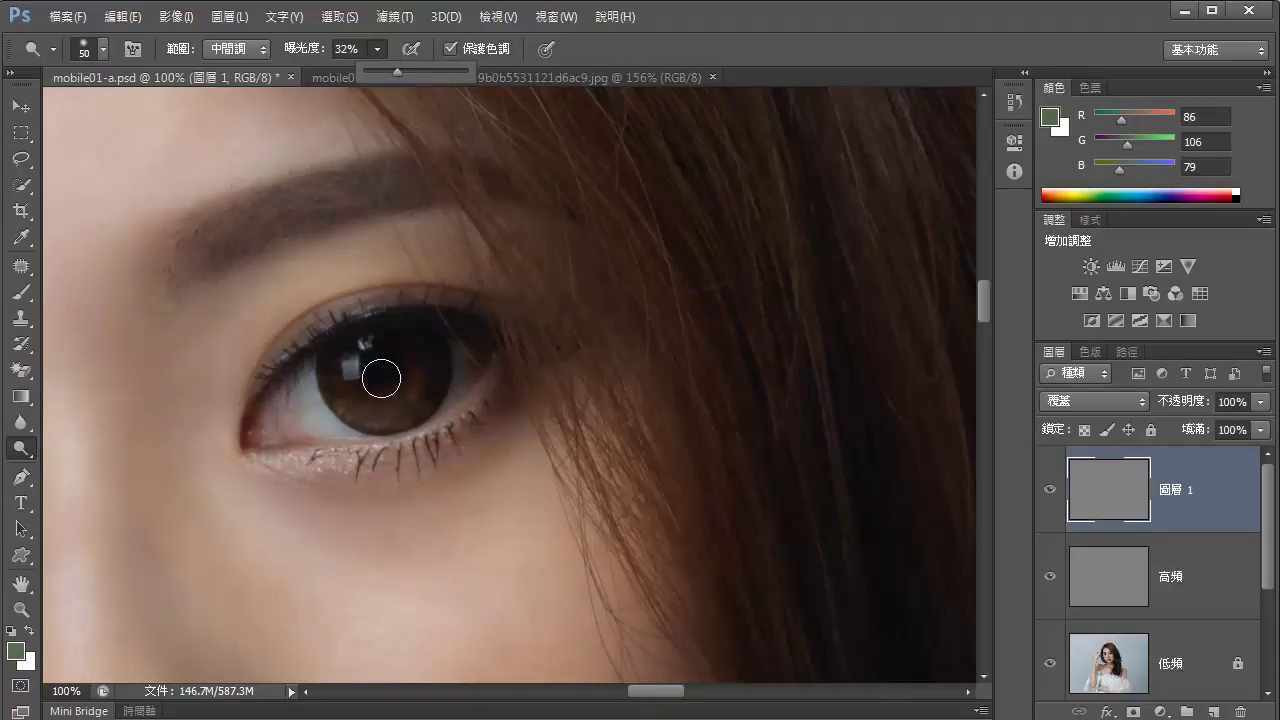
{"action": "key", "text": "Return"}
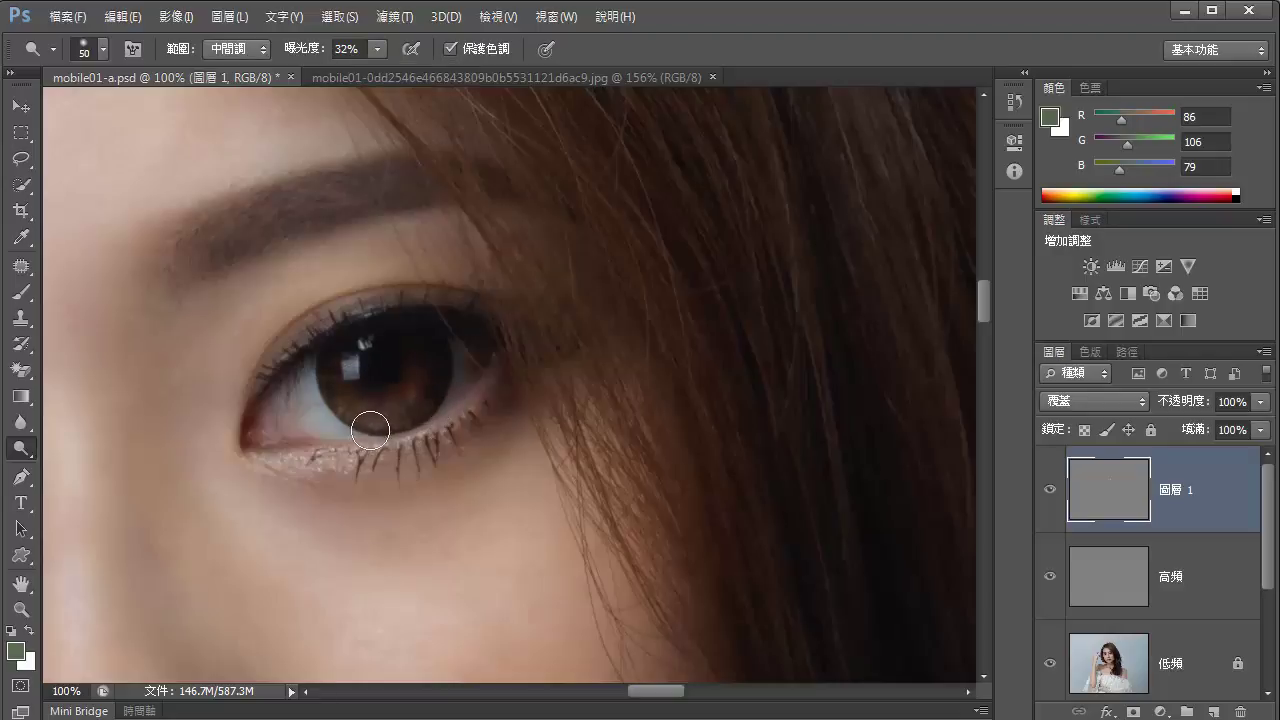
{"action": "mouse_move", "coordinate": [394, 417]}
{"action": "left_mouse_down"}
{"action": "mouse_move", "coordinate": [489, 297]}
{"action": "mouse_move", "coordinate": [410, 379]}
{"action": "mouse_move", "coordinate": [426, 365]}
{"action": "left_mouse_up"}
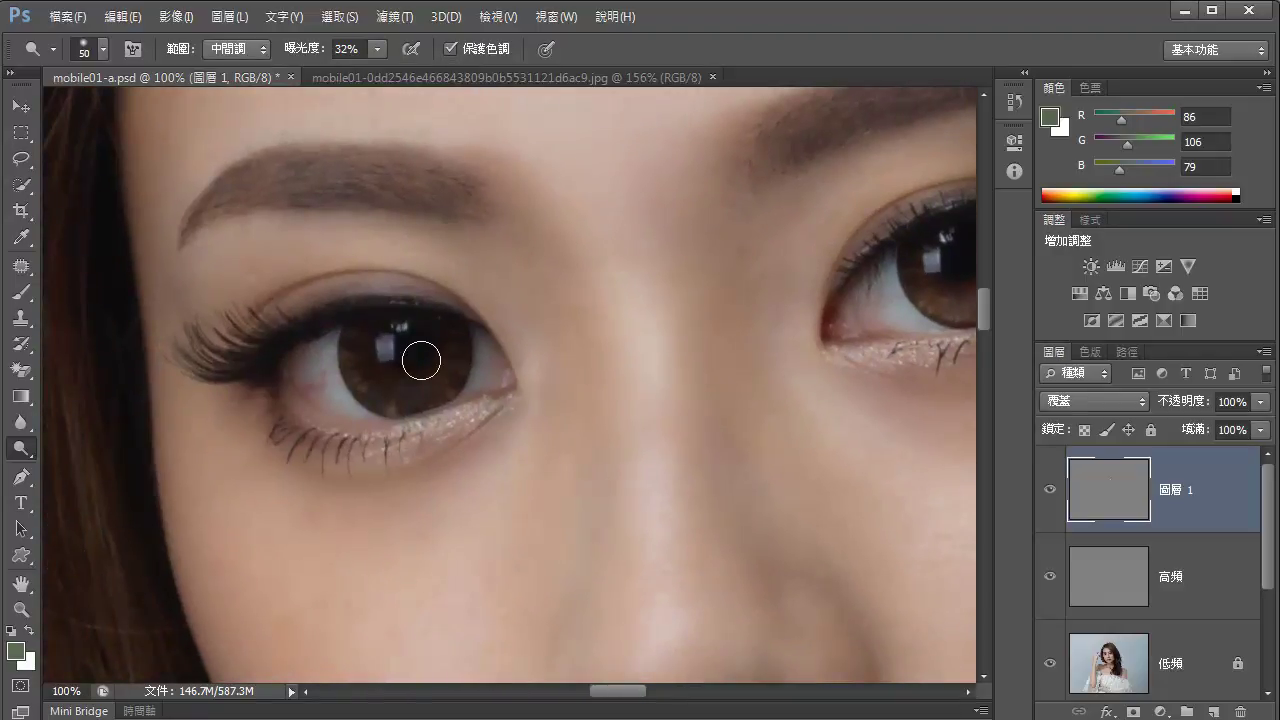
{"action": "mouse_move", "coordinate": [412, 412]}
{"action": "left_mouse_down"}
{"action": "mouse_move", "coordinate": [481, 361]}
{"action": "mouse_move", "coordinate": [473, 353]}
{"action": "mouse_move", "coordinate": [431, 419]}
{"action": "mouse_move", "coordinate": [373, 405]}
{"action": "mouse_move", "coordinate": [400, 377]}
{"action": "left_mouse_up"}
Compare the whole face with the gray dodge layer hidden and shown
{"action": "left_click_drag", "start_coordinate": [843, 388], "coordinate": [466, 351]}
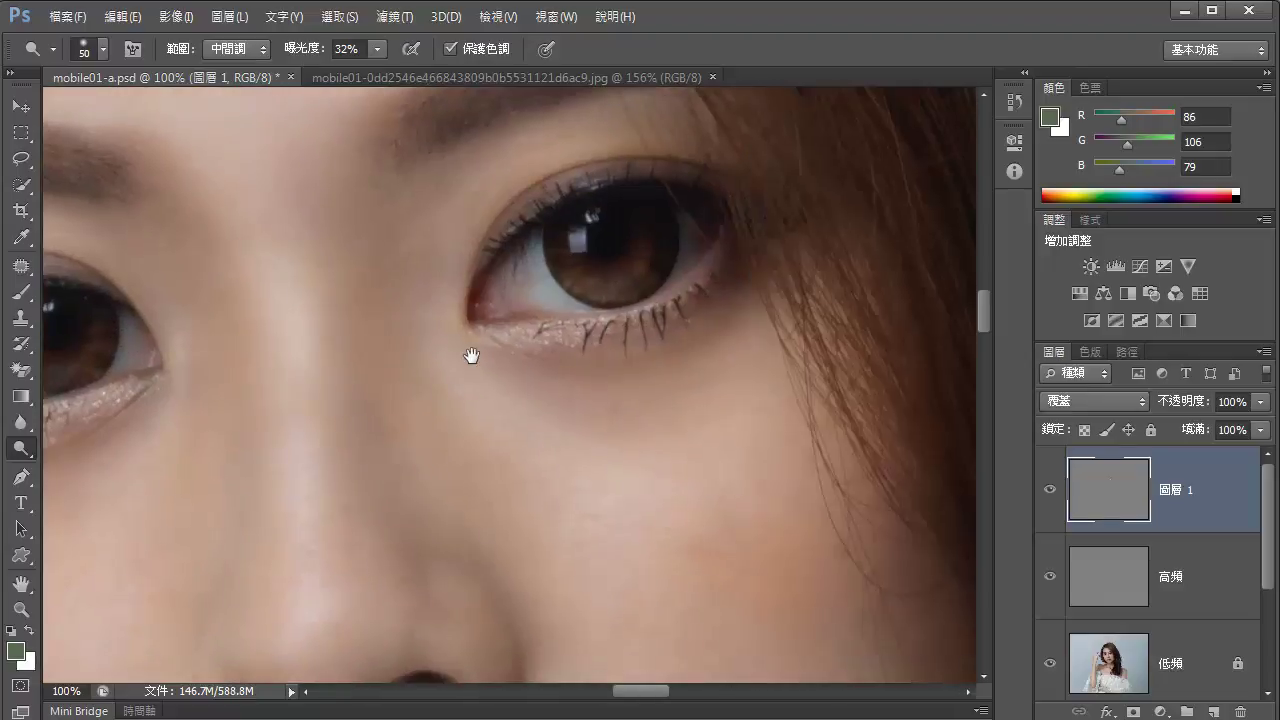
{"action": "scroll", "coordinate": [617, 449], "scroll_direction": "down", "scroll_amount": 4}
{"action": "left_click_drag", "start_coordinate": [375, 440], "coordinate": [363, 390]}
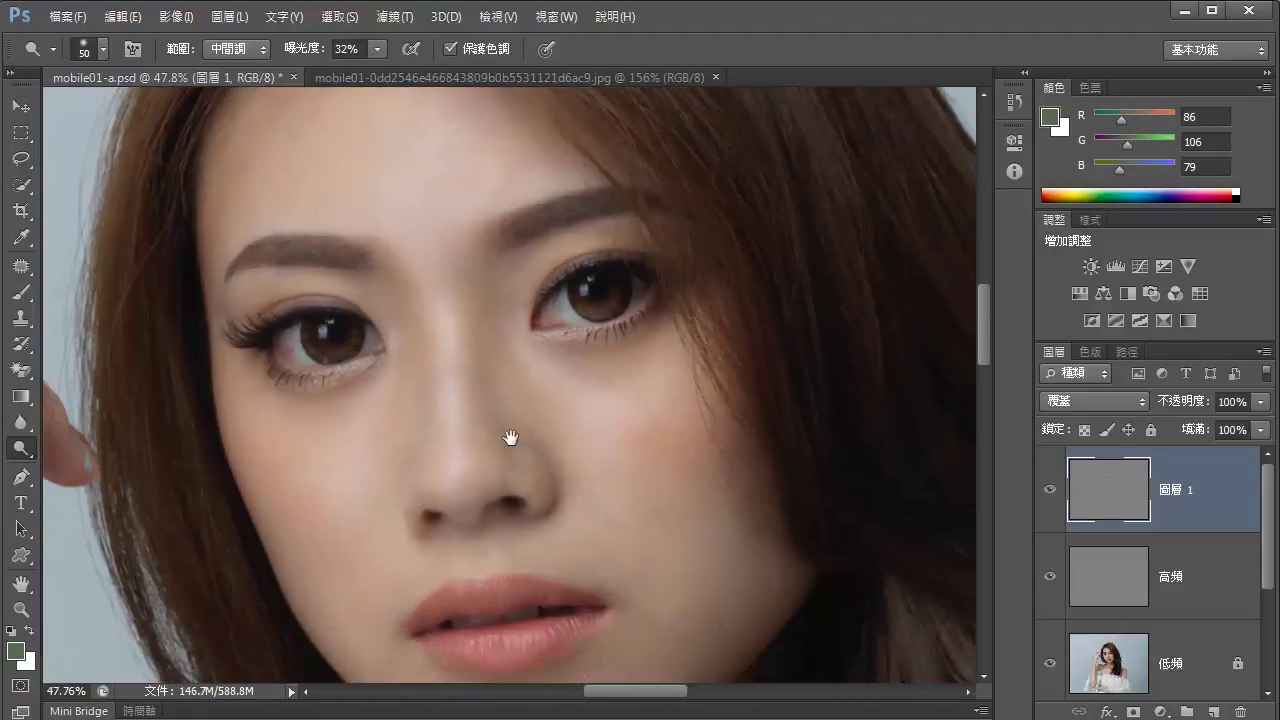
{"action": "left_click", "coordinate": [1056, 490]}
{"action": "left_click", "coordinate": [1056, 490]}
Lower the Dodge exposure to 19% and brighten the whites of both eyes
{"action": "scroll", "coordinate": [588, 337], "scroll_direction": "up", "scroll_amount": 2}
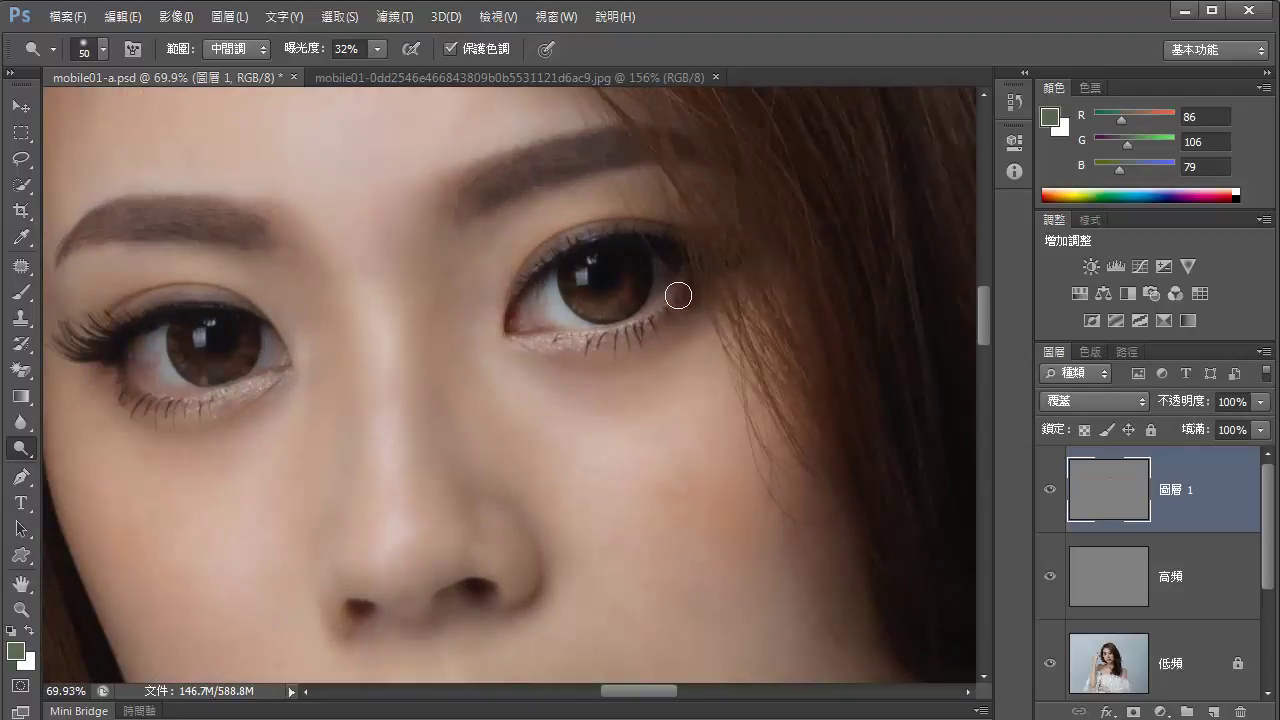
{"action": "scroll", "coordinate": [580, 321], "scroll_direction": "up", "scroll_amount": 2}
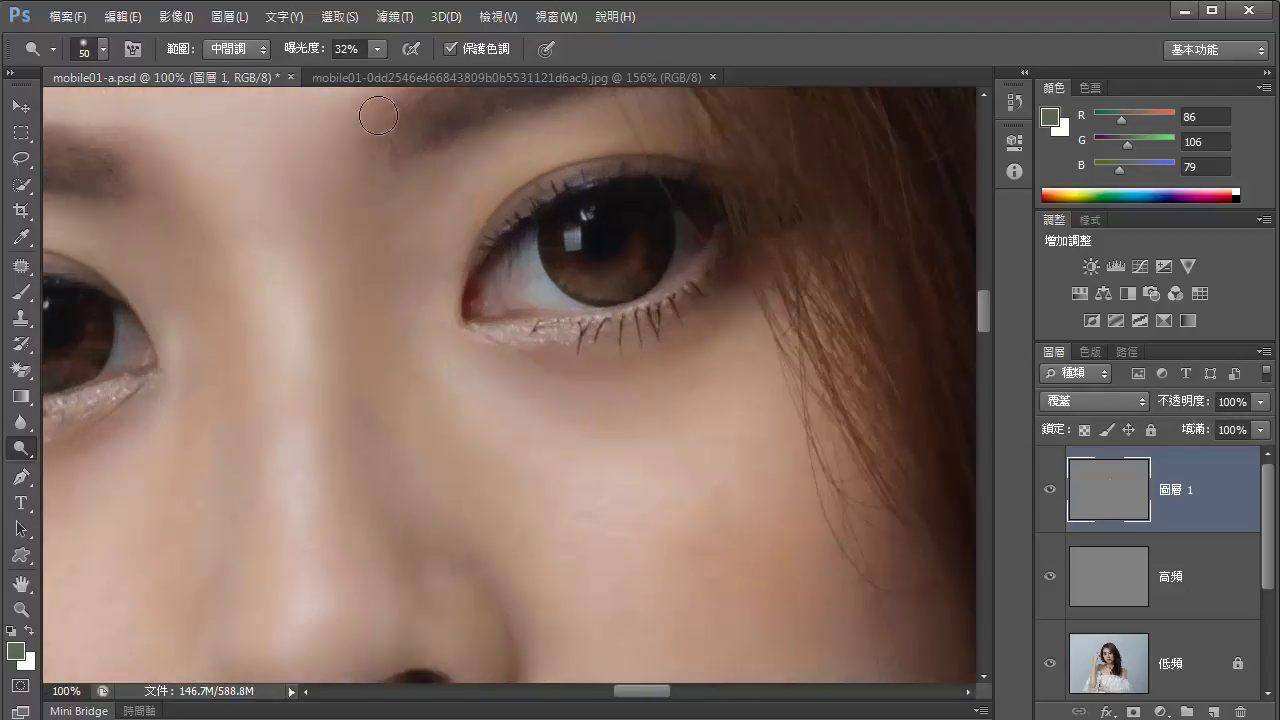
{"action": "left_click", "coordinate": [377, 50]}
{"action": "left_click_drag", "start_coordinate": [365, 72], "coordinate": [363, 72]}
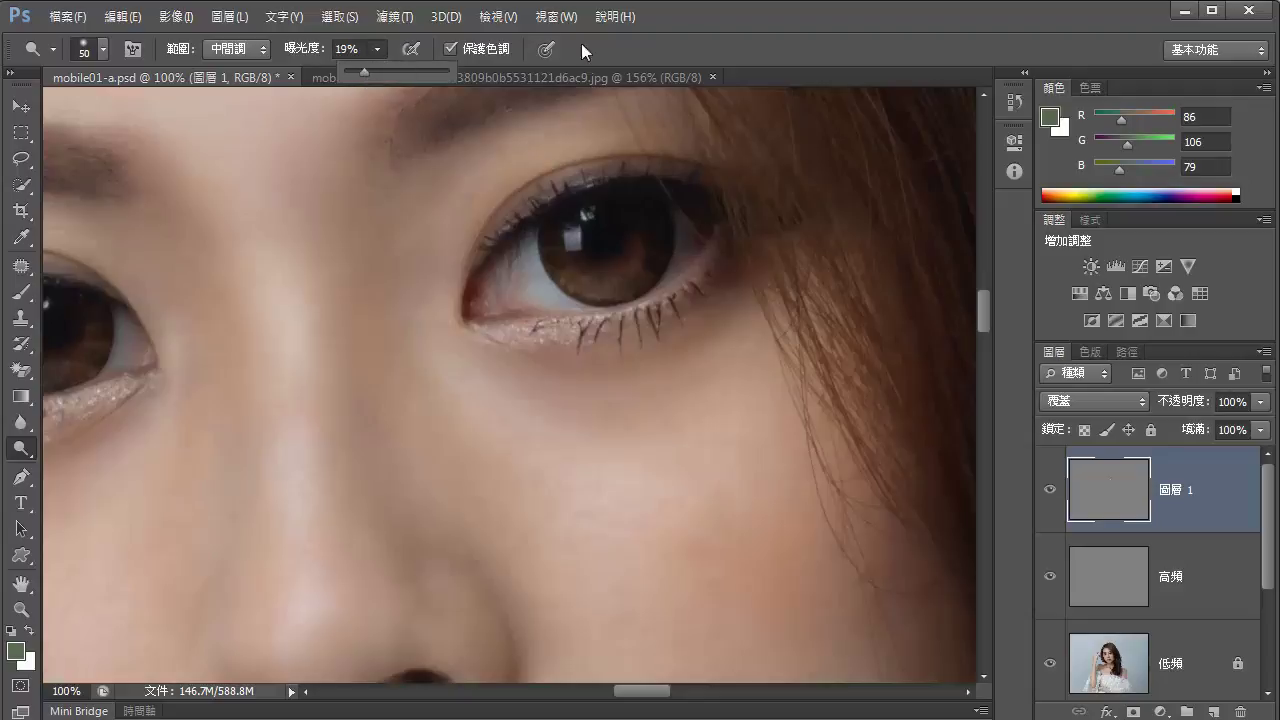
{"action": "mouse_move", "coordinate": [710, 260]}
{"action": "left_mouse_down"}
{"action": "mouse_move", "coordinate": [538, 328]}
{"action": "mouse_move", "coordinate": [536, 305]}
{"action": "left_mouse_up"}
{"action": "left_click_drag", "start_coordinate": [400, 328], "coordinate": [725, 312]}
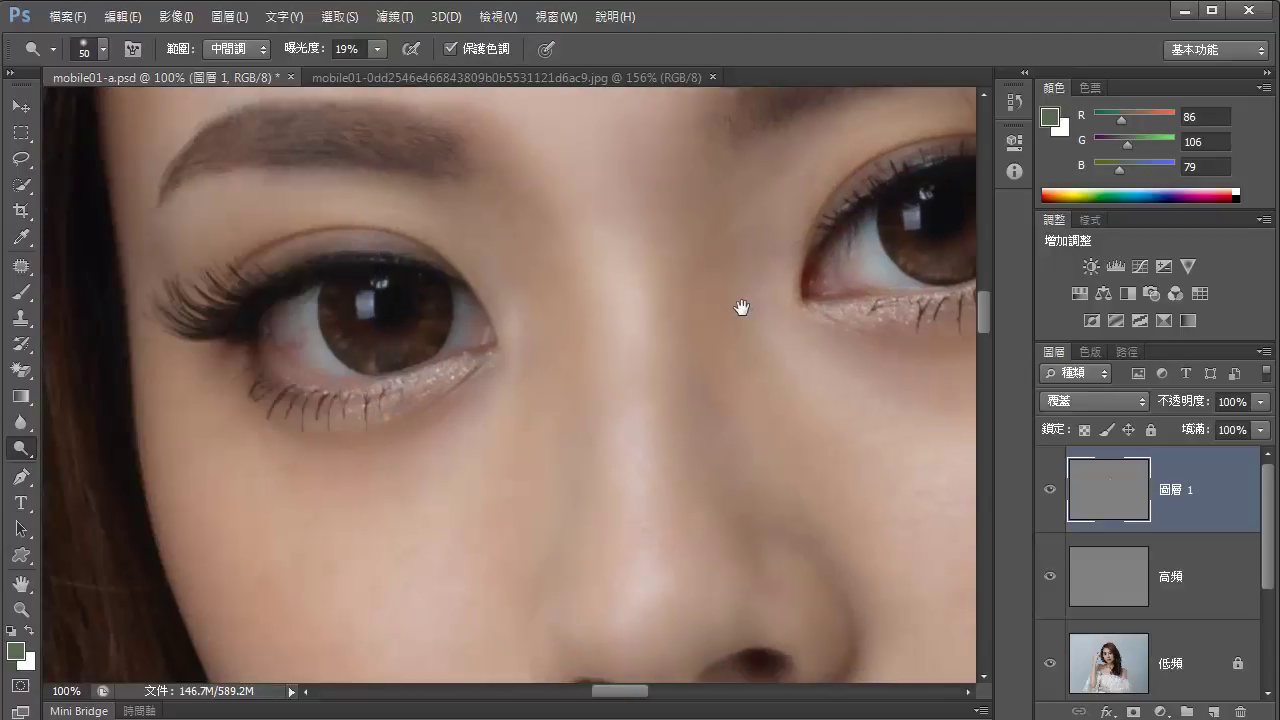
{"action": "mouse_move", "coordinate": [310, 328]}
{"action": "left_mouse_down"}
{"action": "mouse_move", "coordinate": [340, 377]}
{"action": "mouse_move", "coordinate": [335, 310]}
{"action": "mouse_move", "coordinate": [297, 333]}
{"action": "mouse_move", "coordinate": [325, 372]}
{"action": "left_mouse_up"}
Brighten the highlights along the lower lip with the Dodge tool at 19% exposure, and review the whole face
{"action": "scroll", "coordinate": [722, 424], "scroll_direction": "down", "scroll_amount": 3}
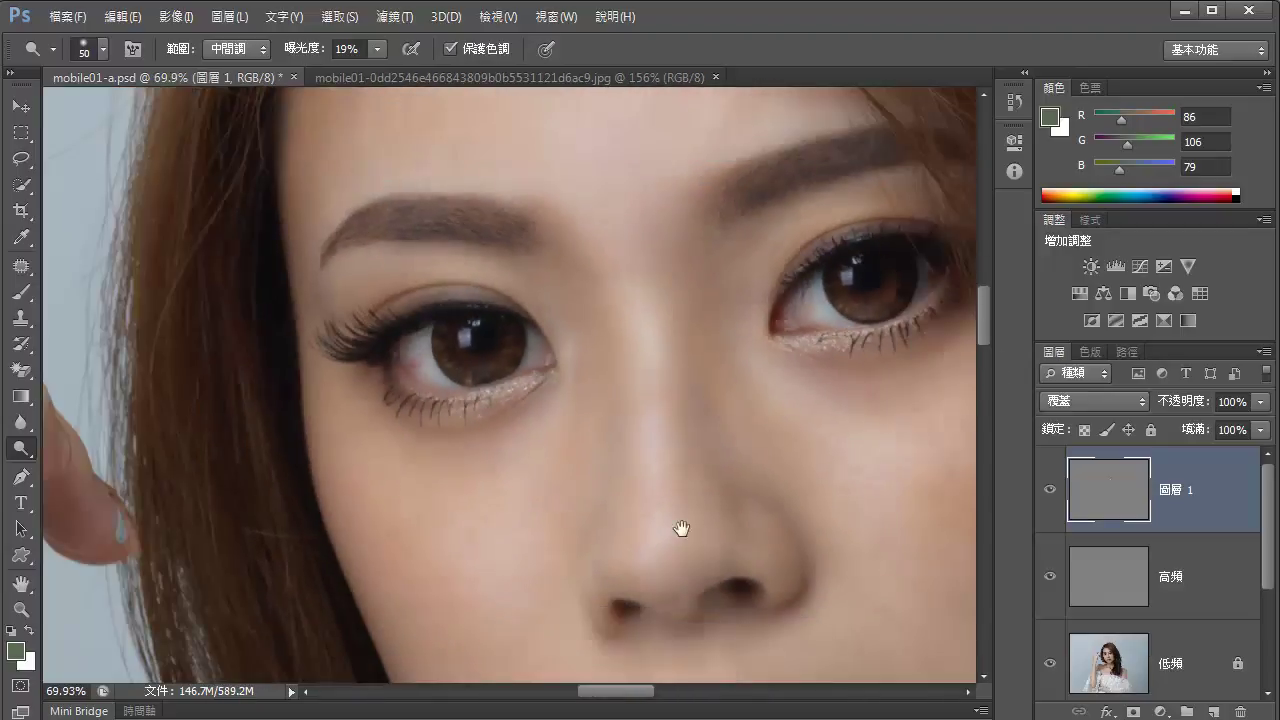
{"action": "left_click_drag", "start_coordinate": [686, 528], "coordinate": [466, 323]}
{"action": "scroll", "coordinate": [654, 548], "scroll_direction": "down", "scroll_amount": 1}
{"action": "scroll", "coordinate": [583, 507], "scroll_direction": "up", "scroll_amount": 2}
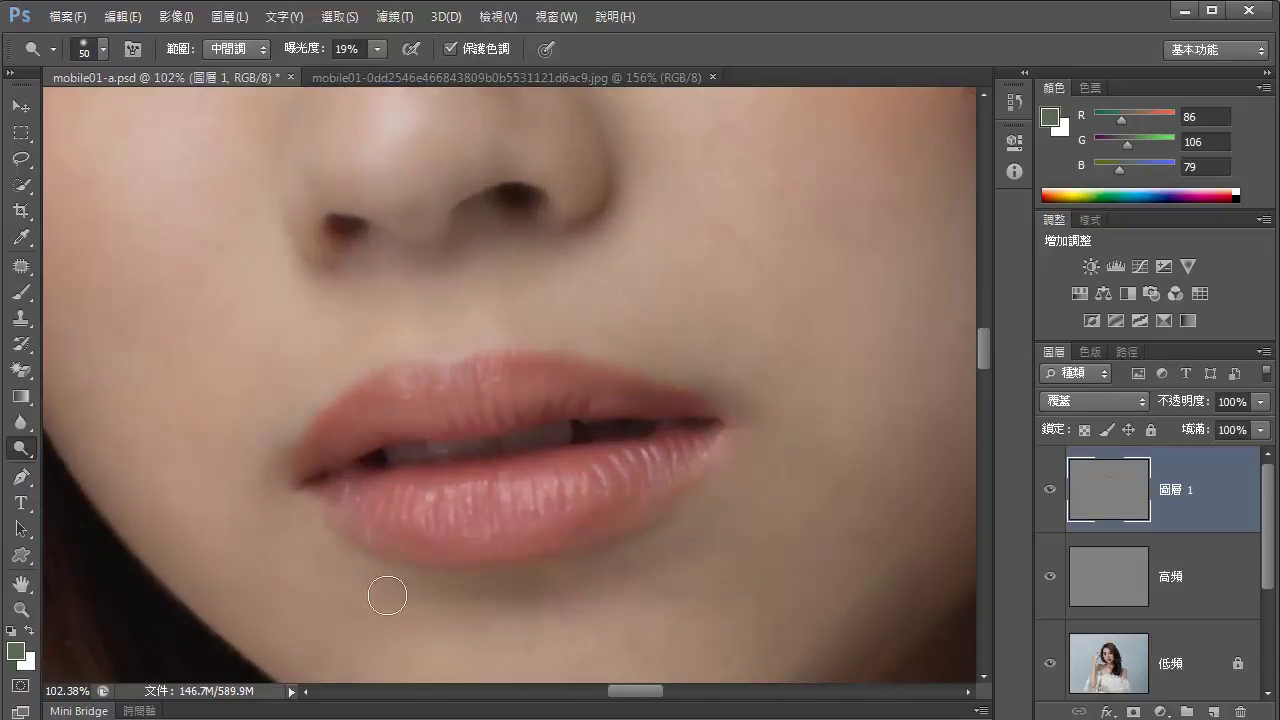
{"action": "mouse_move", "coordinate": [400, 514]}
{"action": "left_mouse_down"}
{"action": "mouse_move", "coordinate": [635, 495]}
{"action": "mouse_move", "coordinate": [703, 467]}
{"action": "left_mouse_up"}
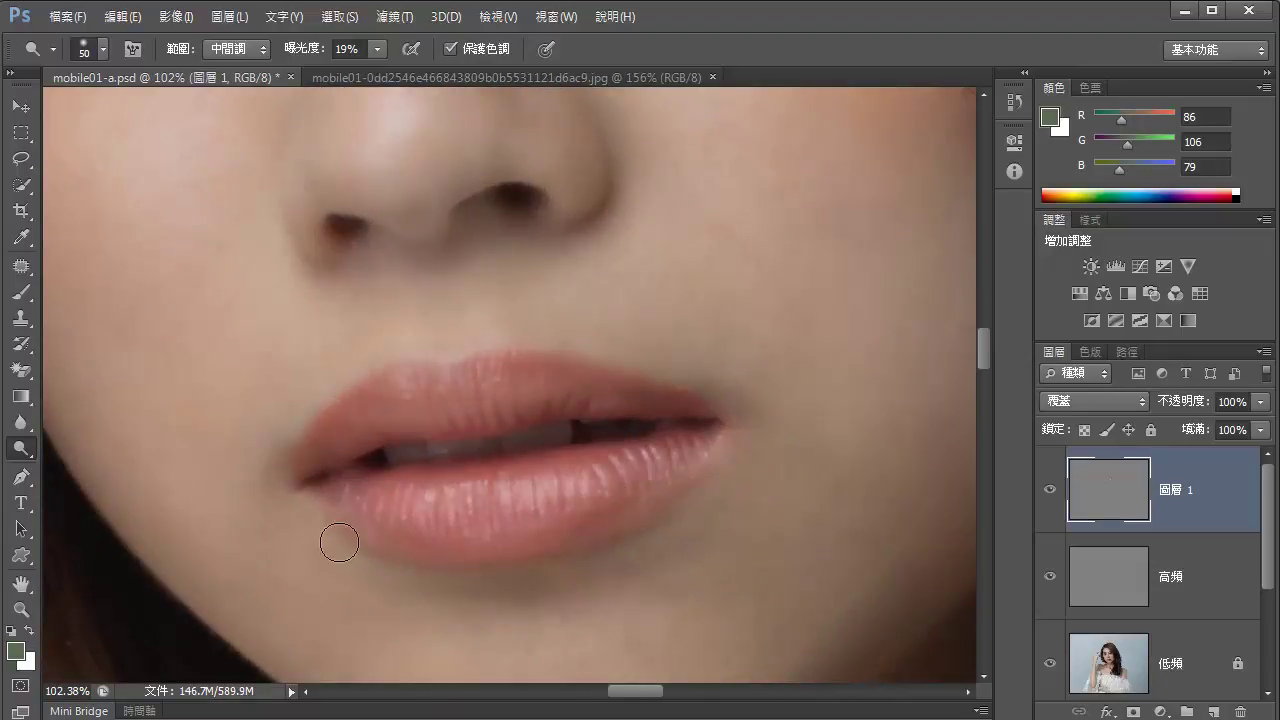
{"action": "scroll", "coordinate": [734, 422], "scroll_direction": "down", "scroll_amount": 2}
{"action": "scroll", "coordinate": [734, 422], "scroll_direction": "down", "scroll_amount": 1}
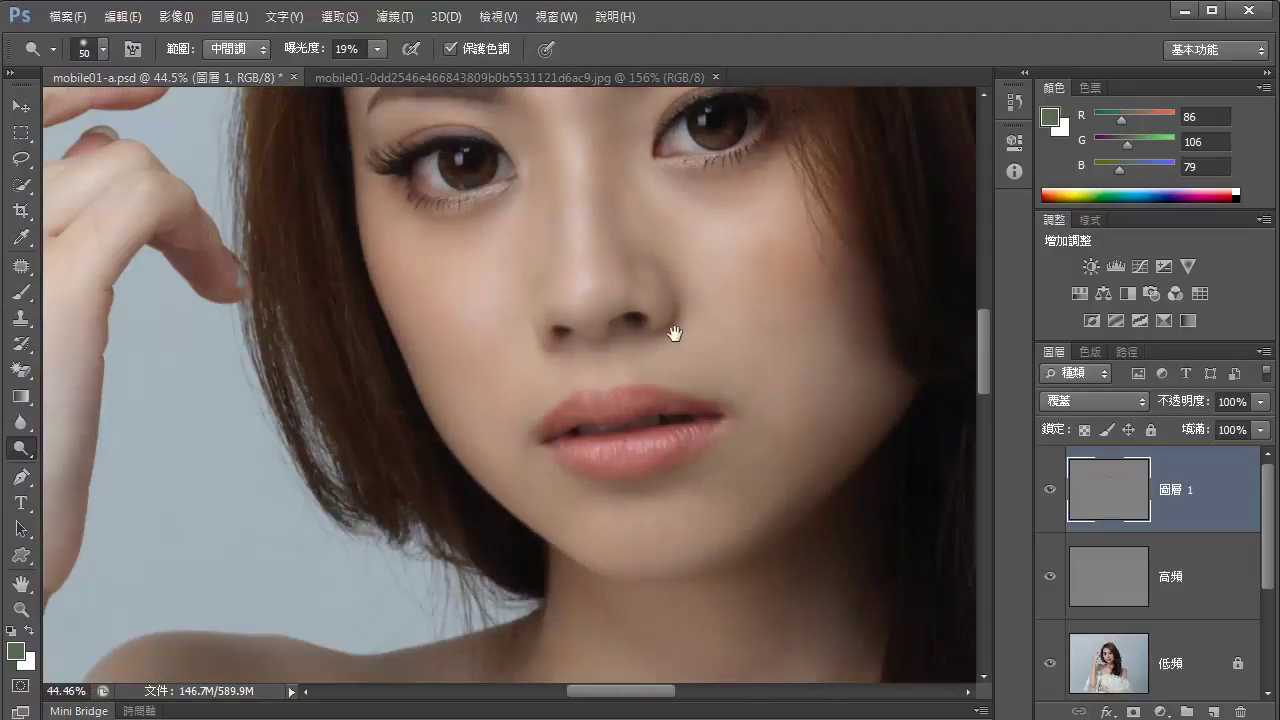
Compare the eyes and lips with the gray dodge layer hidden and shown
{"action": "scroll", "coordinate": [669, 334], "scroll_direction": "up", "scroll_amount": 3}
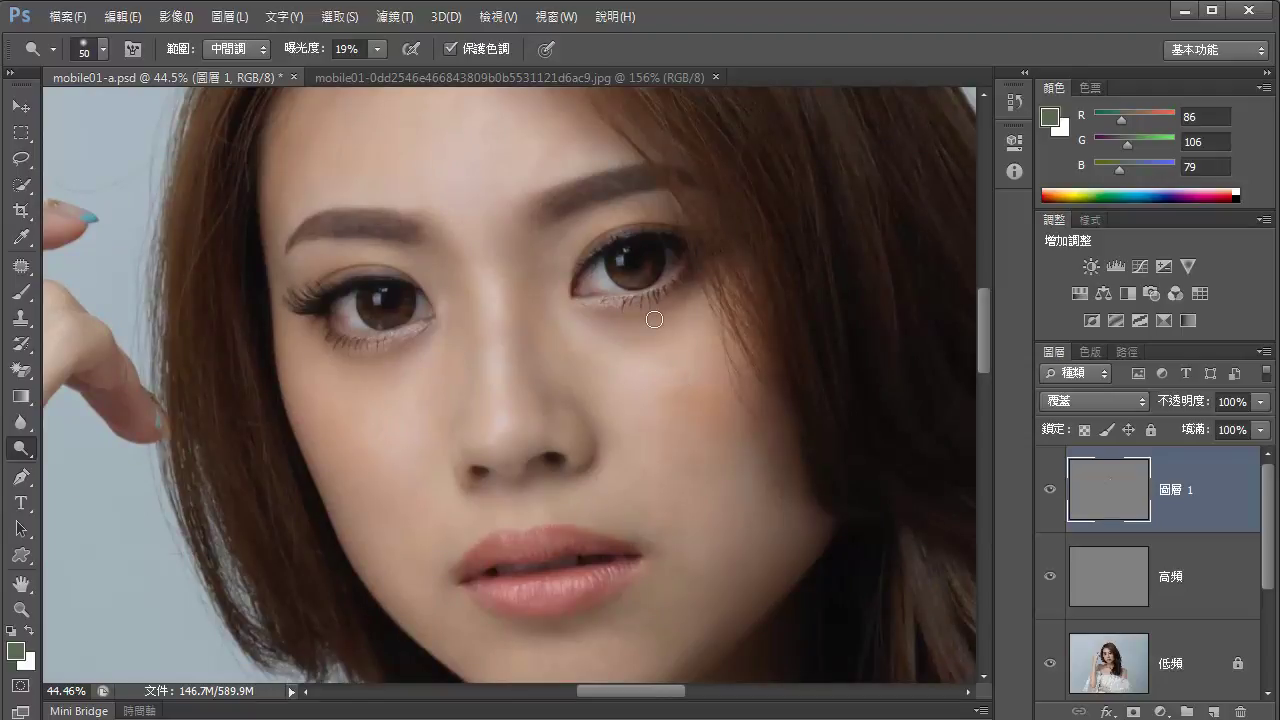
{"action": "left_click", "coordinate": [1050, 490]}
{"action": "left_click", "coordinate": [1050, 490]}
{"action": "left_click", "coordinate": [1050, 490]}
{"action": "left_click", "coordinate": [1050, 490]}
{"action": "left_click", "coordinate": [1050, 490]}
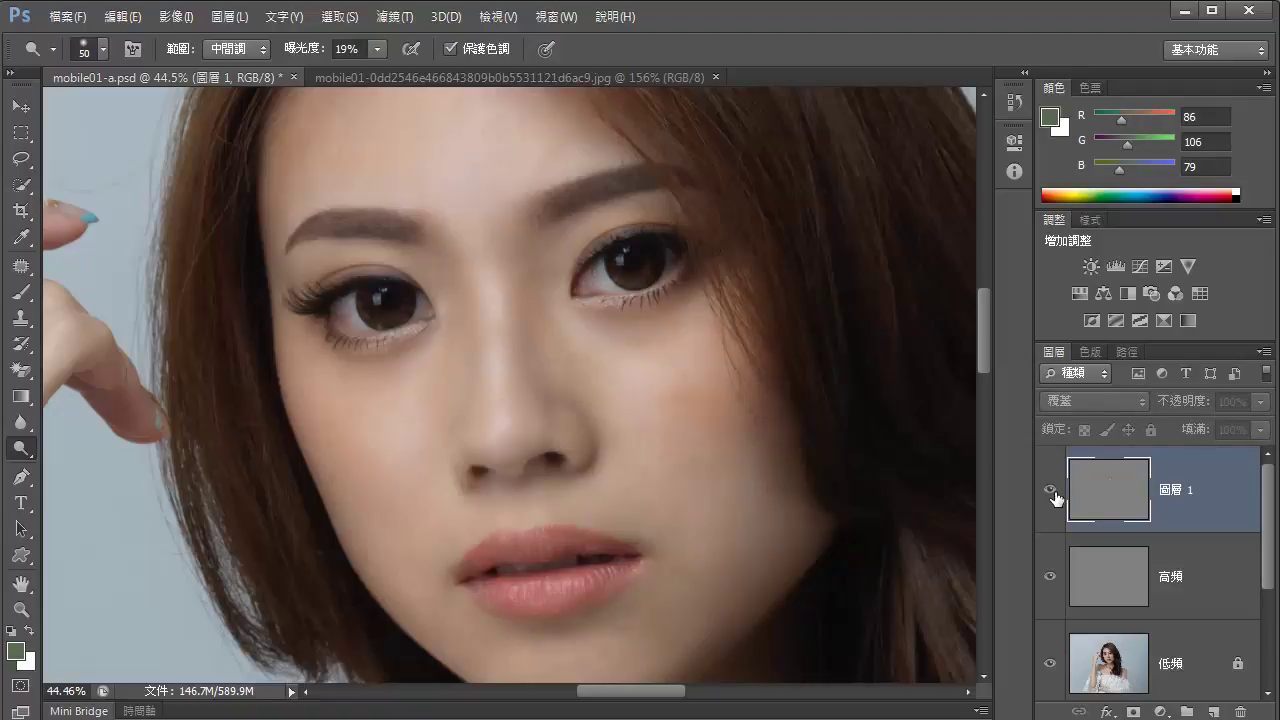
{"action": "left_click", "coordinate": [1050, 490]}
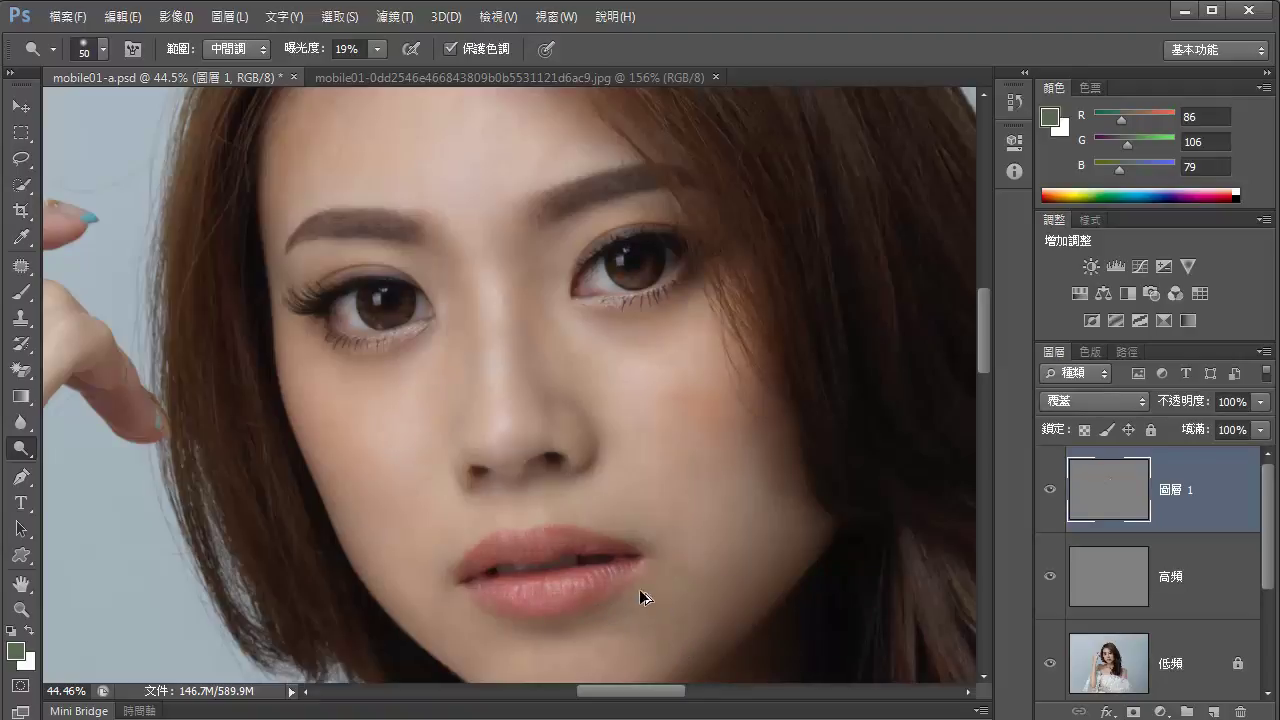
Brighten the lower lip's highlights with the Dodge tool at 19% exposure on the gray layer, and review the face and upper body
{"action": "scroll", "coordinate": [580, 609], "scroll_direction": "up", "scroll_amount": 2}
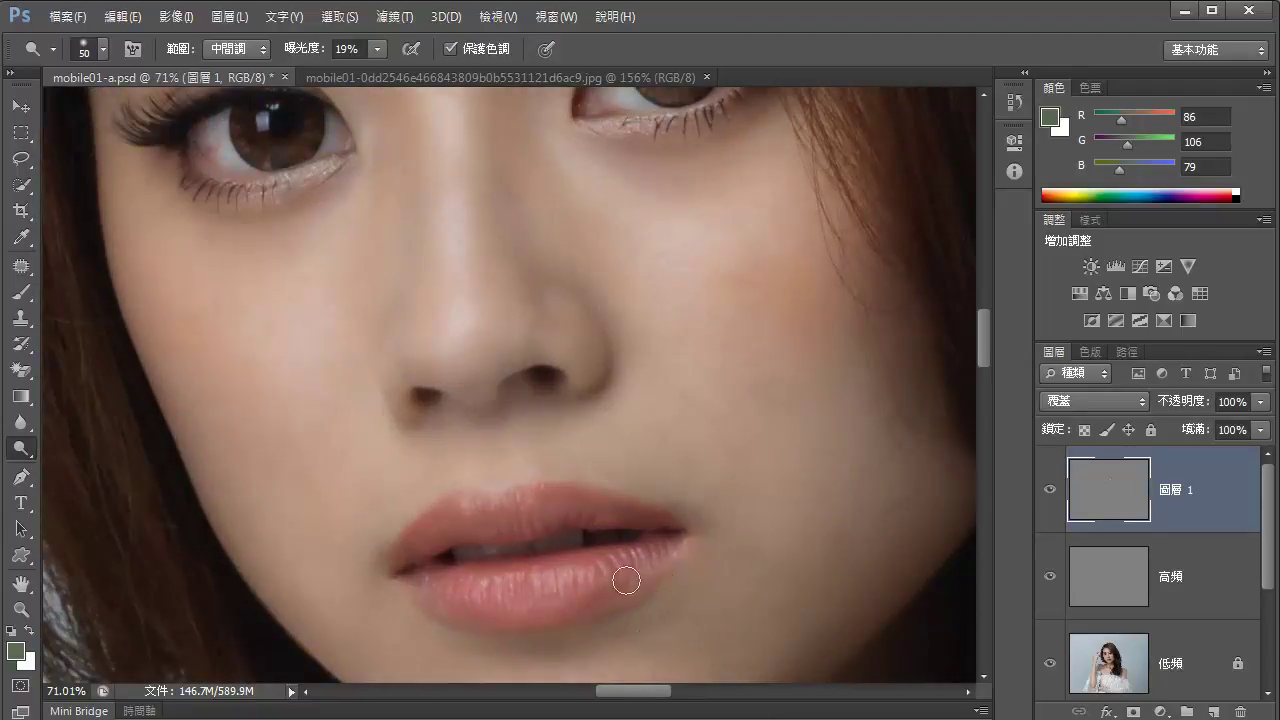
{"action": "left_click_drag", "start_coordinate": [620, 574], "coordinate": [463, 611]}
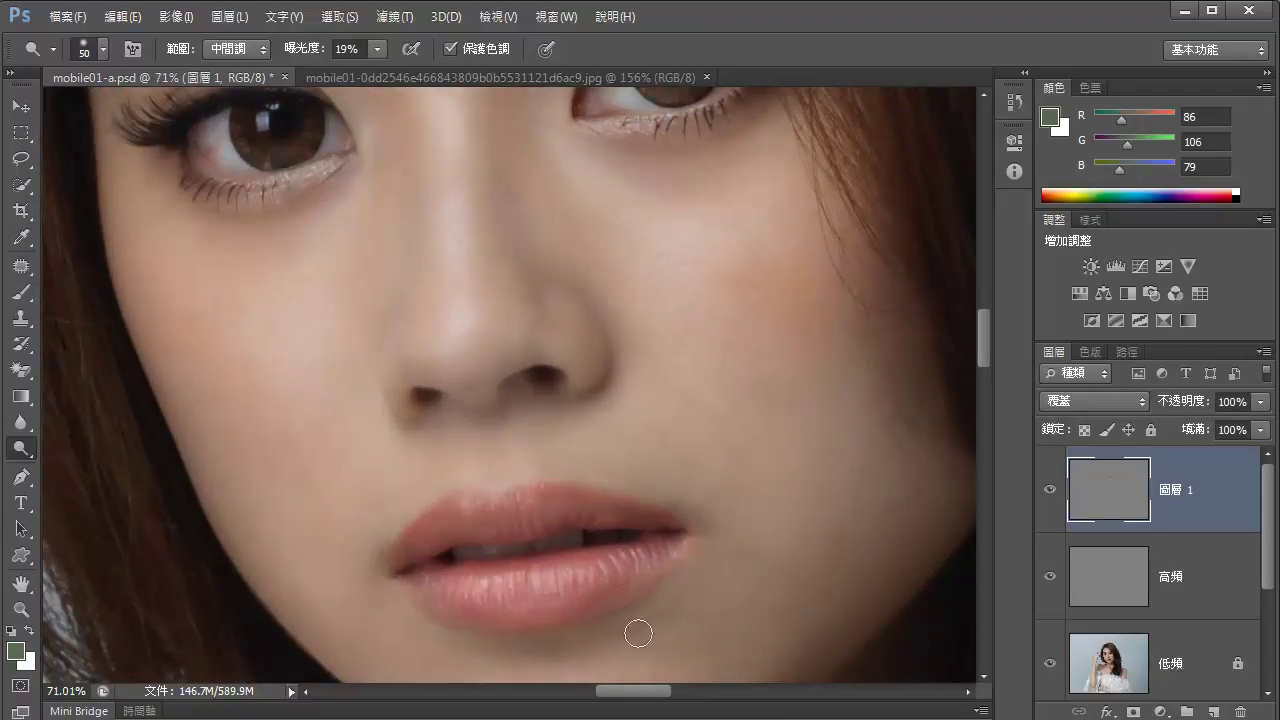
{"action": "scroll", "coordinate": [651, 560], "scroll_direction": "down", "scroll_amount": 2}
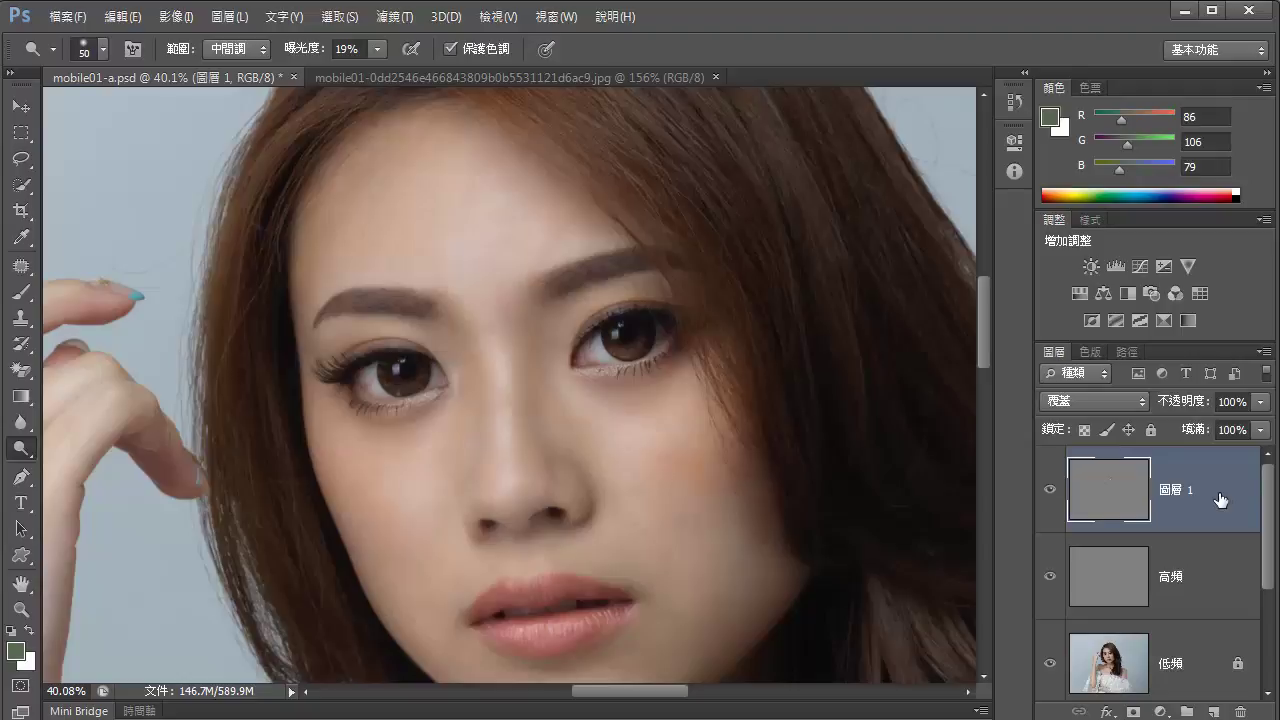
{"action": "scroll", "coordinate": [607, 456], "scroll_direction": "down", "scroll_amount": 2}
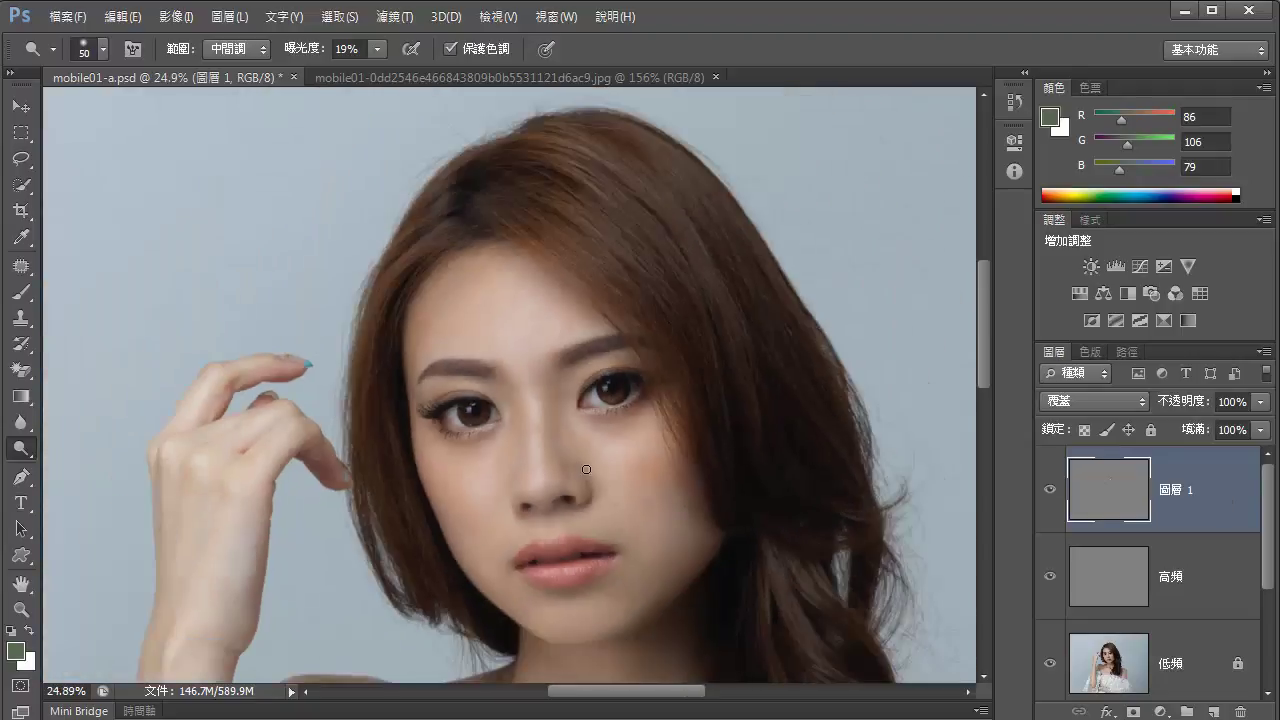
{"action": "left_click_drag", "start_coordinate": [767, 471], "coordinate": [657, 294]}
{"action": "left_click_drag", "start_coordinate": [629, 434], "coordinate": [641, 398]}
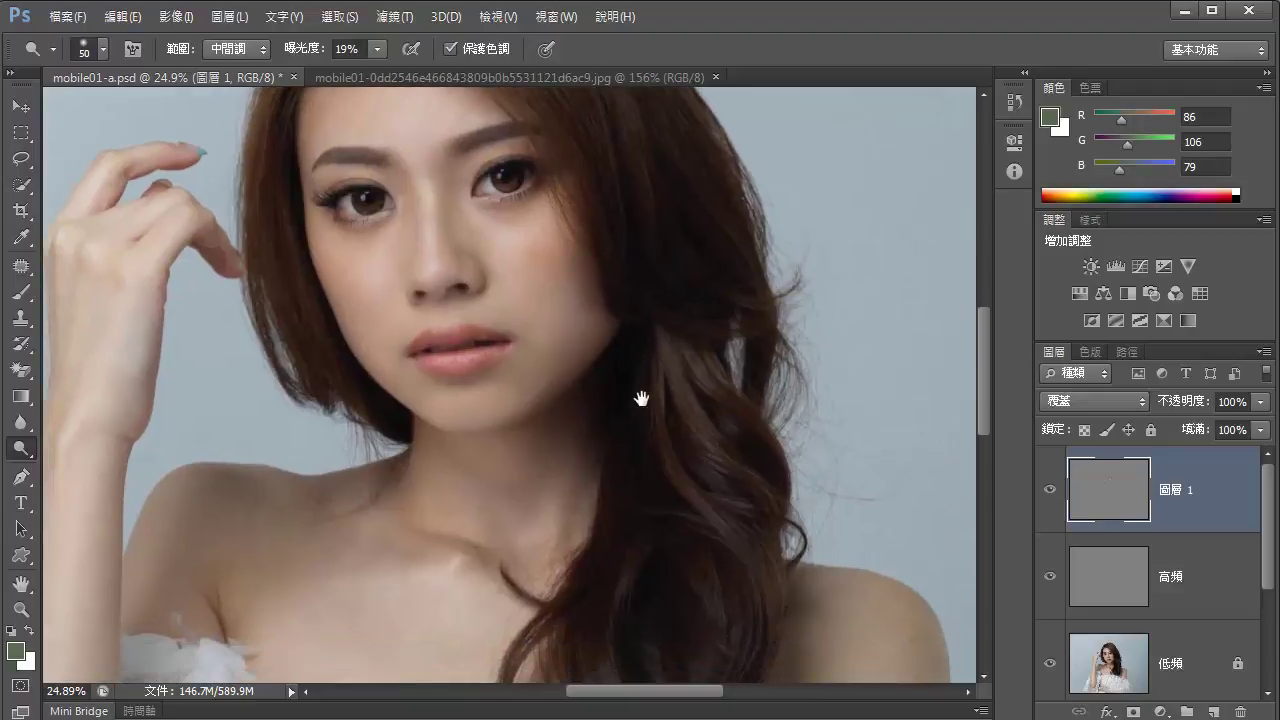
{"action": "scroll", "coordinate": [573, 379], "scroll_direction": "down", "scroll_amount": 1}
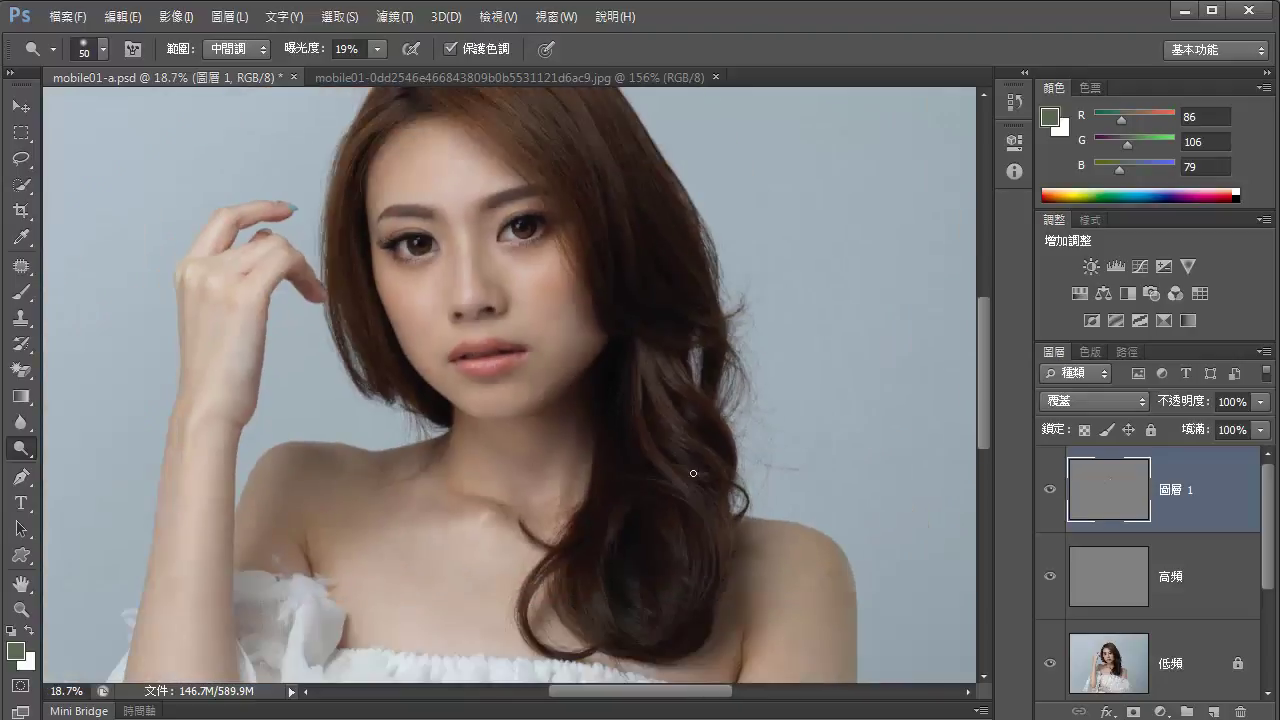
{"action": "mouse_move", "coordinate": [497, 438]}
{"action": "left_mouse_down"}
{"action": "mouse_move", "coordinate": [457, 286]}
{"action": "mouse_move", "coordinate": [486, 423]}
{"action": "left_mouse_up"}
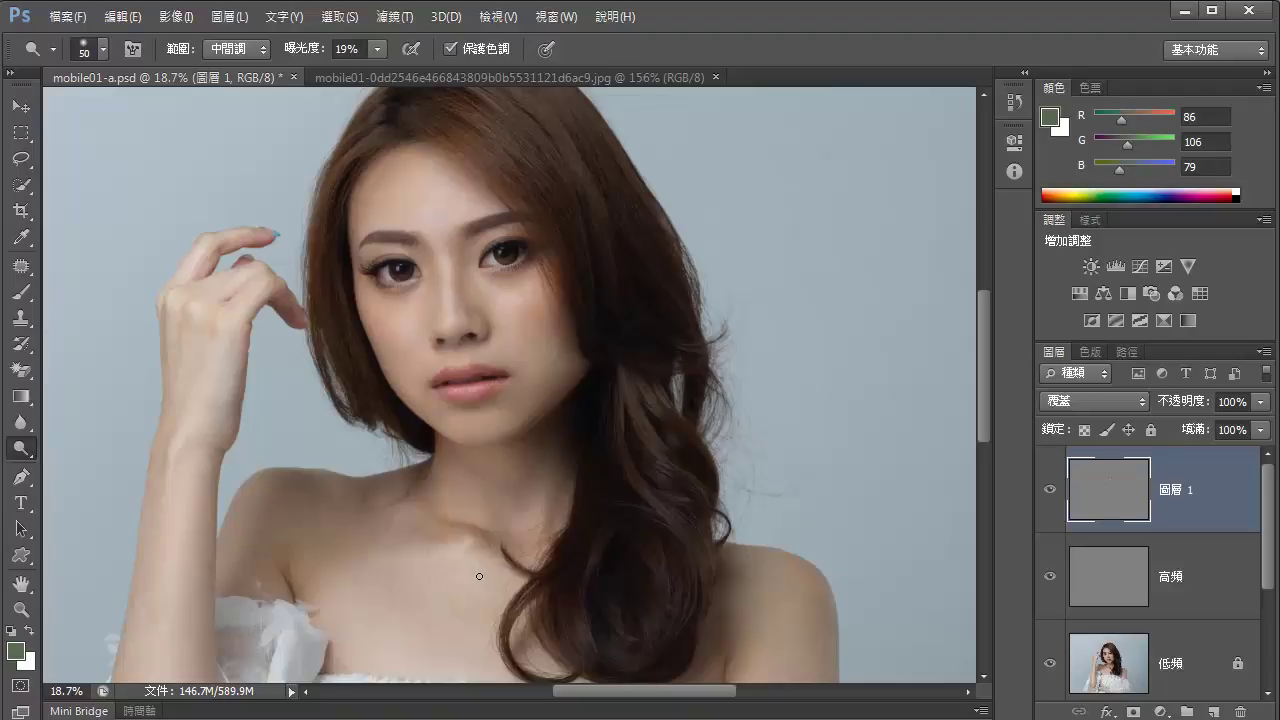
Add a Selective Color adjustment layer above the gray dodge layer with the default name and Normal mode
{"action": "left_click", "coordinate": [176, 16]}
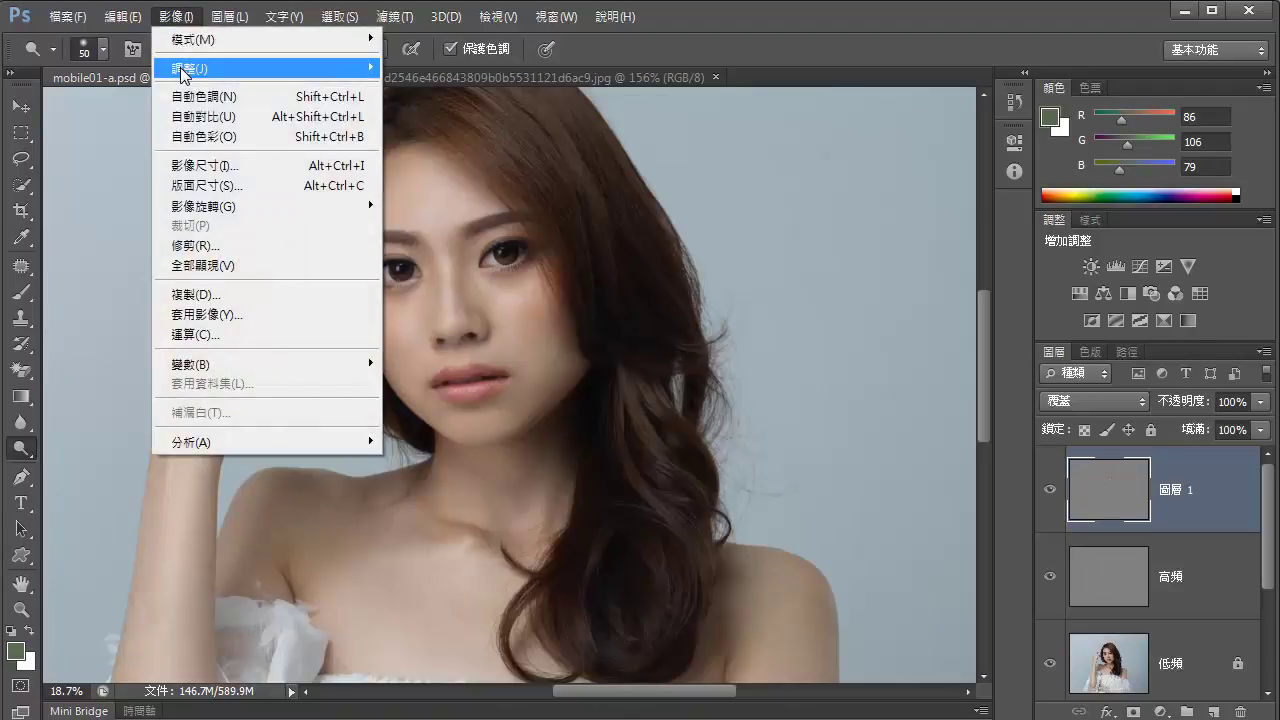
{"action": "mouse_move", "coordinate": [180, 67]}
{"action": "mouse_move", "coordinate": [229, 16]}
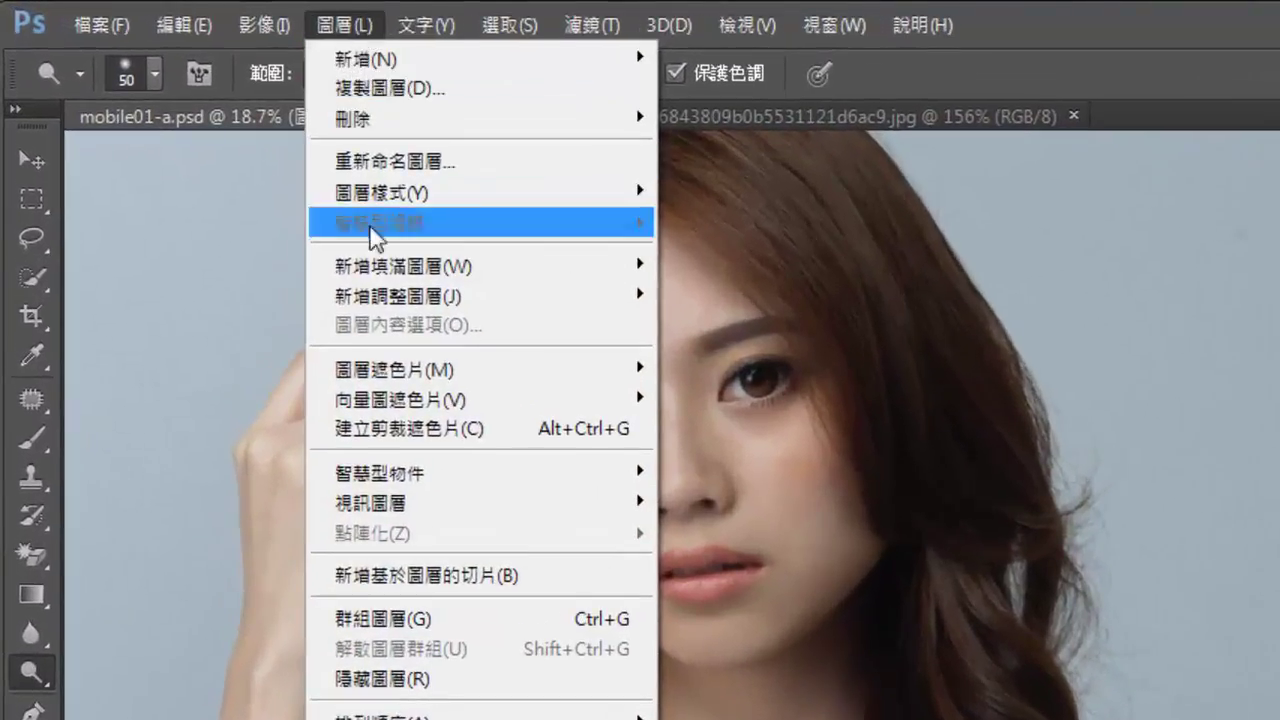
{"action": "mouse_move", "coordinate": [490, 310]}
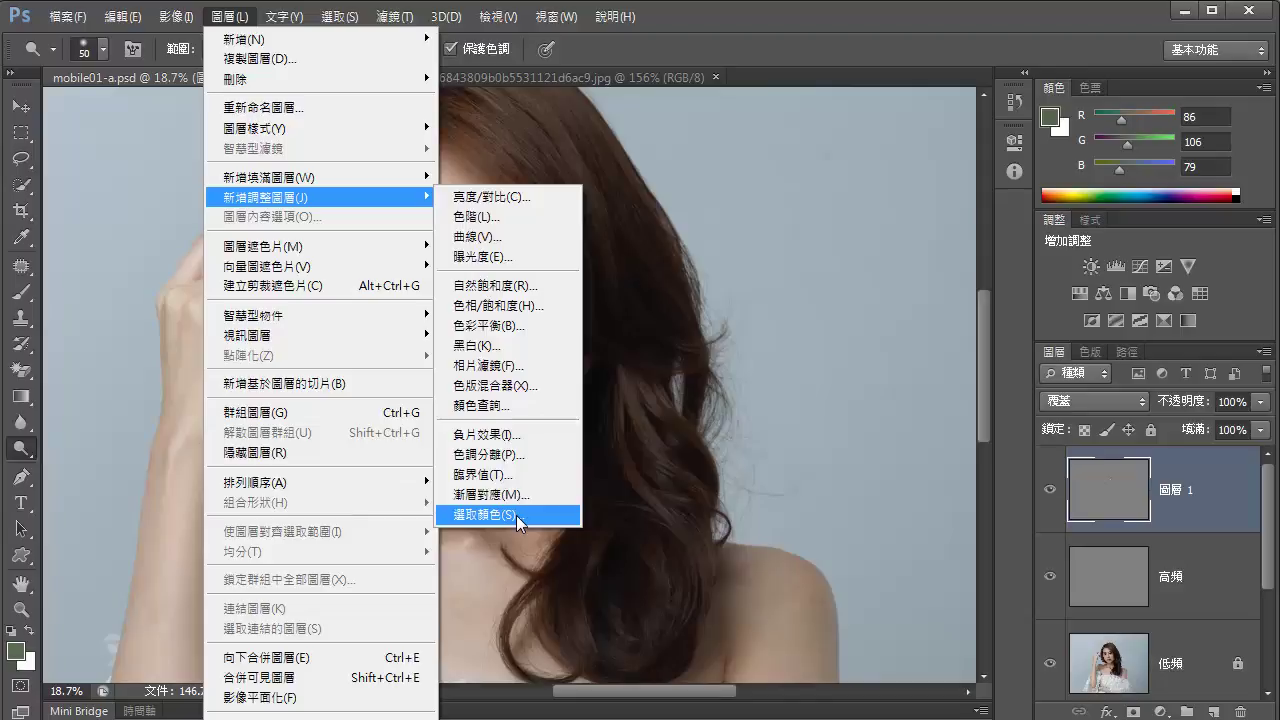
{"action": "mouse_move", "coordinate": [190, 74]}
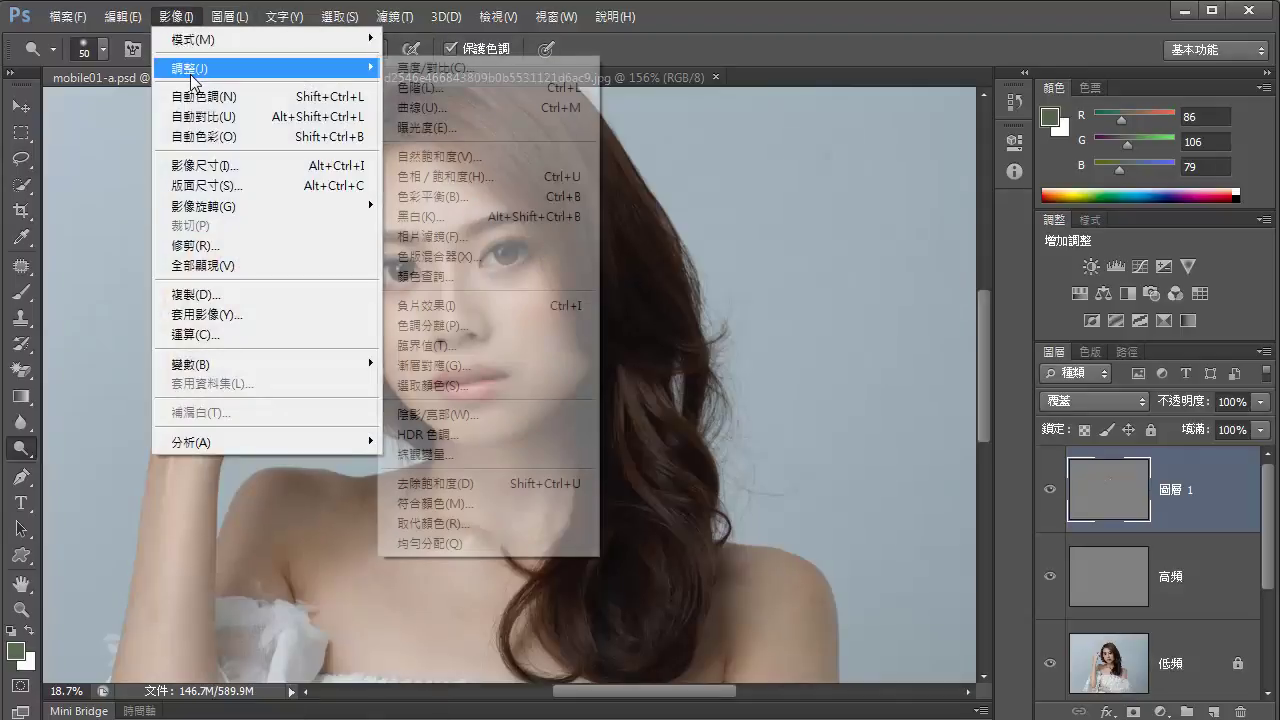
{"action": "mouse_move", "coordinate": [230, 16]}
{"action": "mouse_move", "coordinate": [310, 198]}
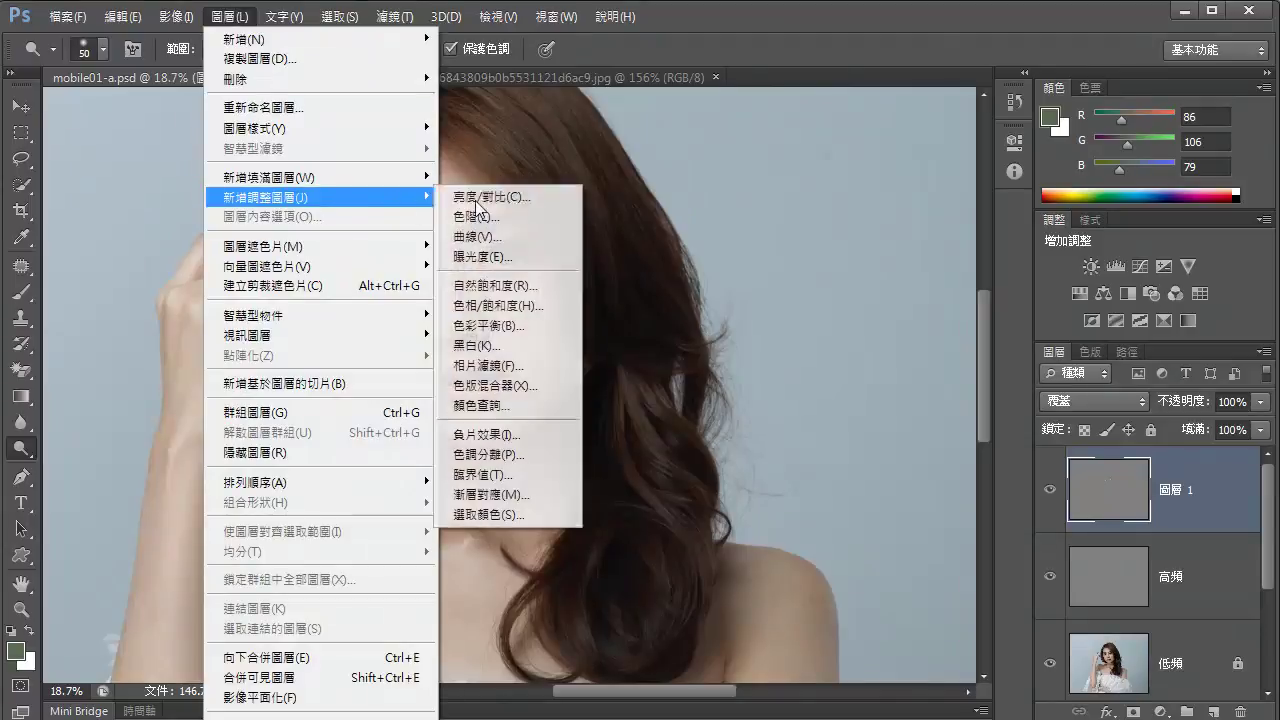
{"action": "left_click", "coordinate": [511, 514]}
{"action": "key", "text": "ctrl+shift+n"}
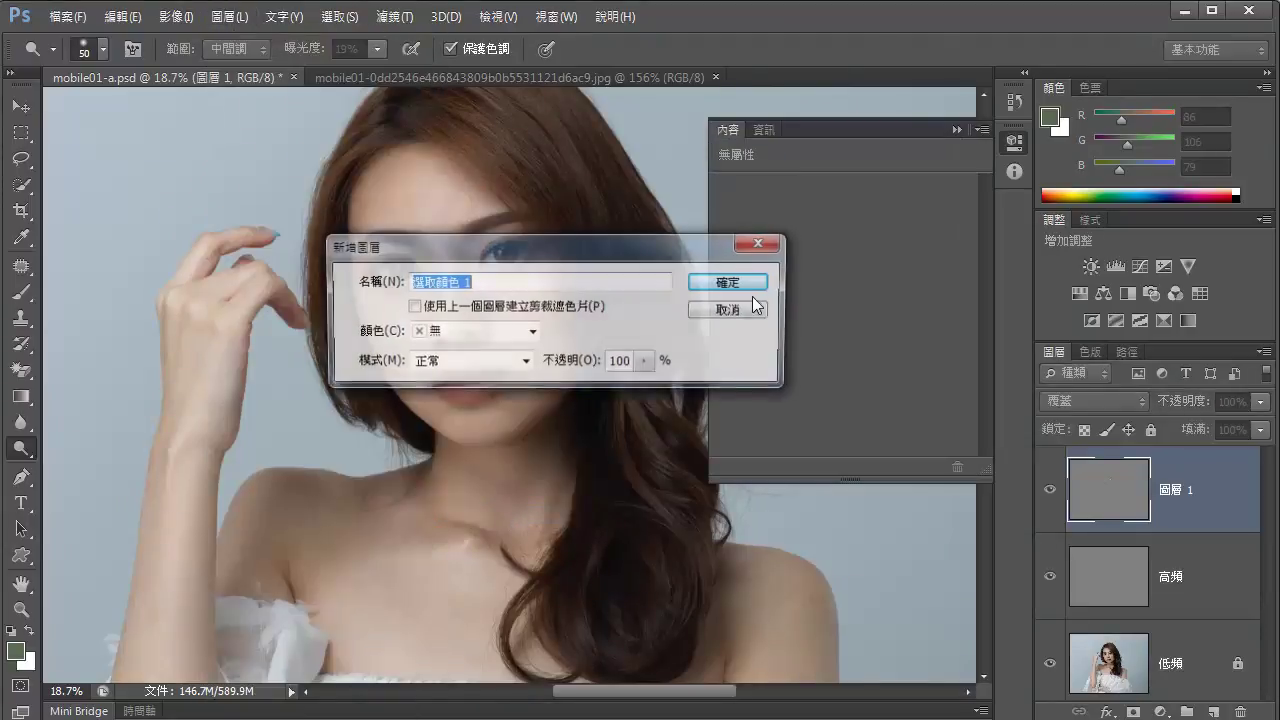
{"action": "left_click", "coordinate": [749, 277]}
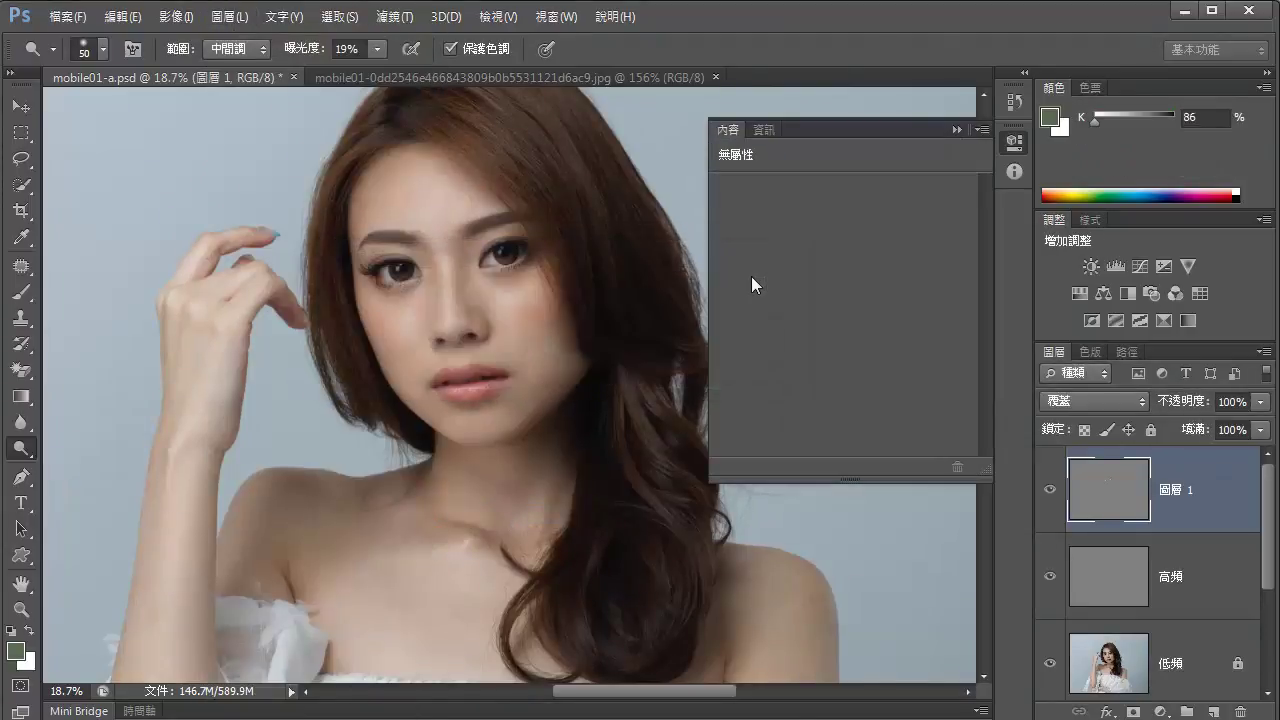
{"action": "key", "text": "F2"}
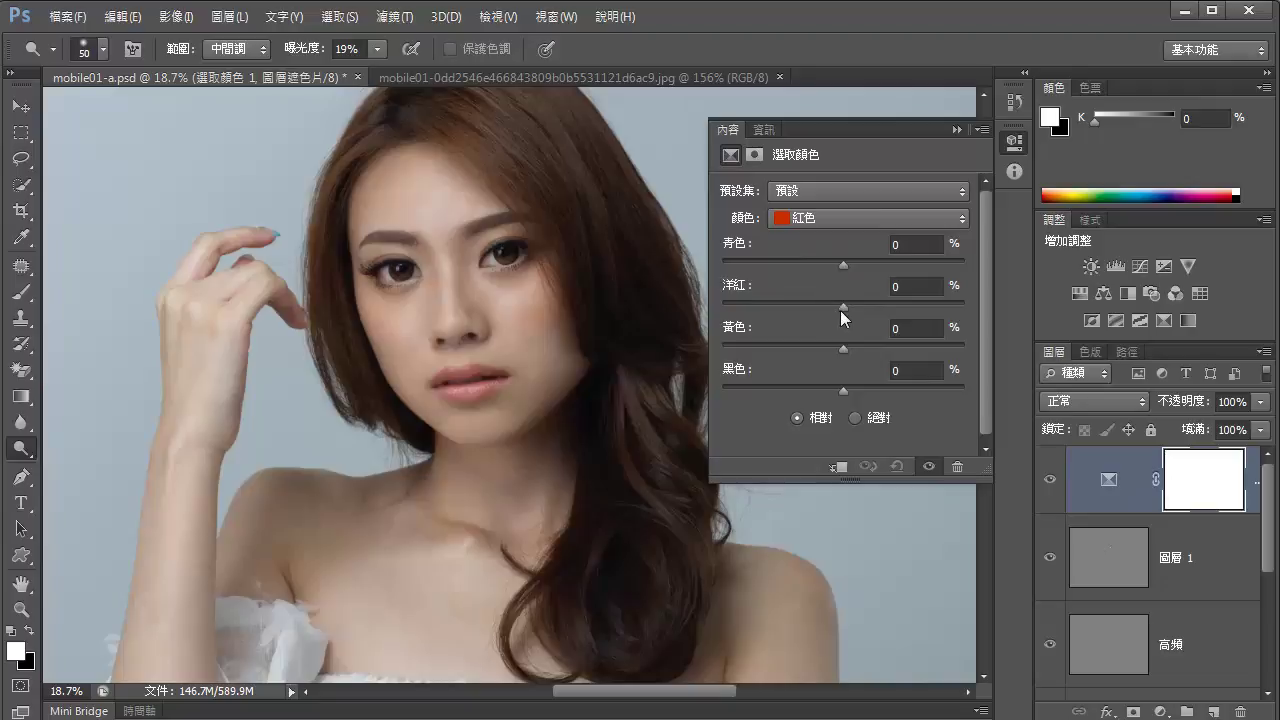
In the Selective Color adjustment, set Reds to Cyan -16, Magenta +22, Yellow +11, and Yellows to Cyan -7, Magenta +10, Yellow +14
{"action": "left_click_drag", "start_coordinate": [844, 308], "coordinate": [856, 349]}
{"action": "left_click_drag", "start_coordinate": [837, 272], "coordinate": [824, 270]}
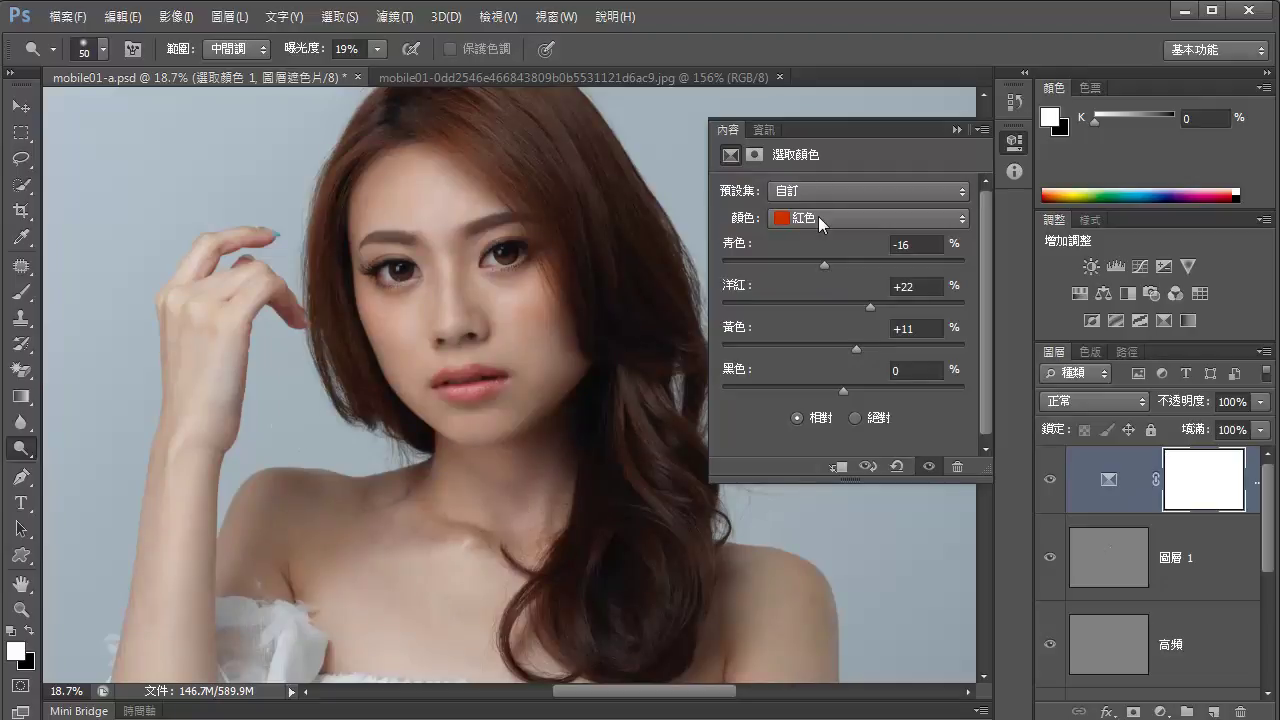
{"action": "left_click", "coordinate": [818, 216]}
{"action": "left_click", "coordinate": [830, 262]}
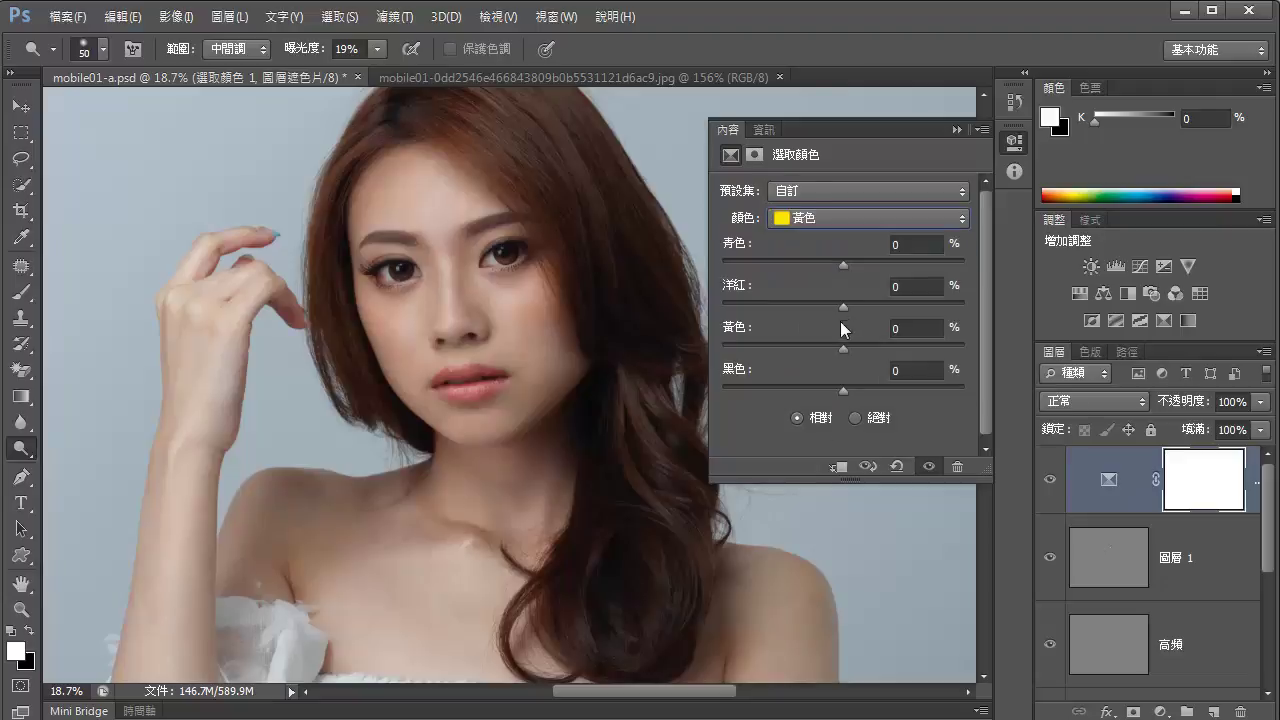
{"action": "left_click_drag", "start_coordinate": [841, 265], "coordinate": [855, 309]}
{"action": "left_click", "coordinate": [960, 132]}
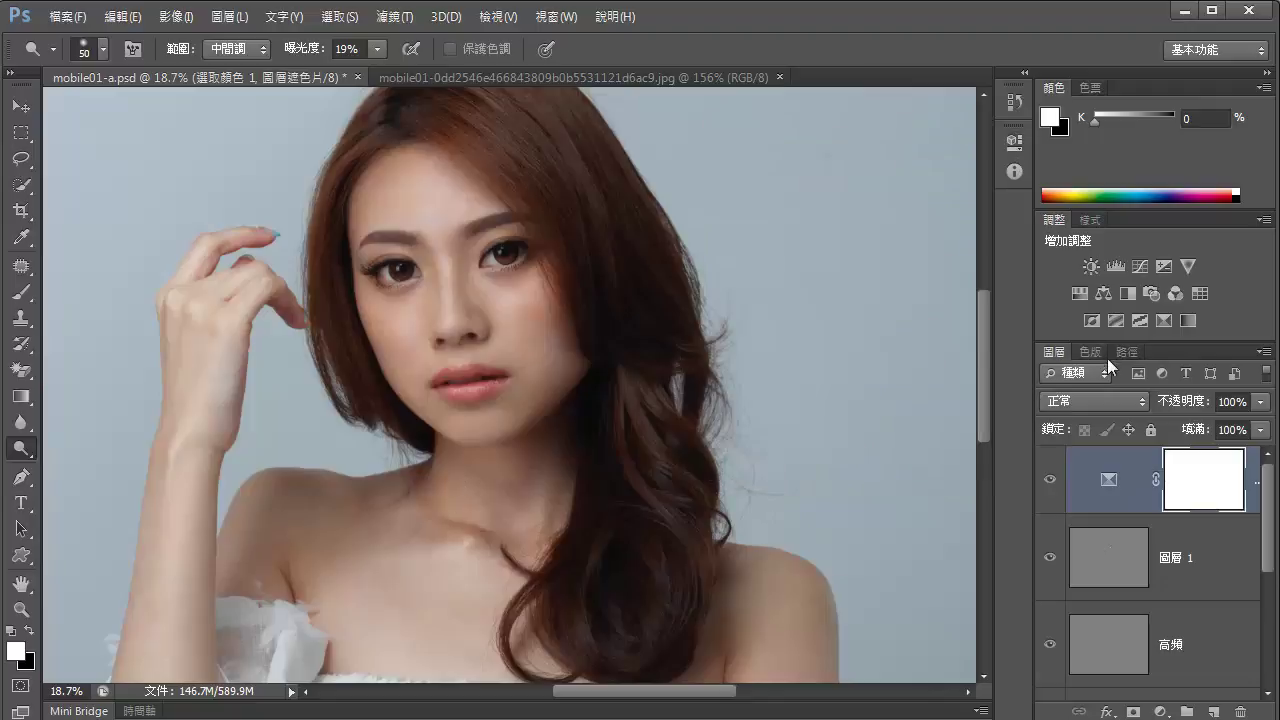
Compare the portrait's skin and hair colors with the Selective Color layer hidden and shown
{"action": "left_click_drag", "start_coordinate": [981, 339], "coordinate": [983, 392]}
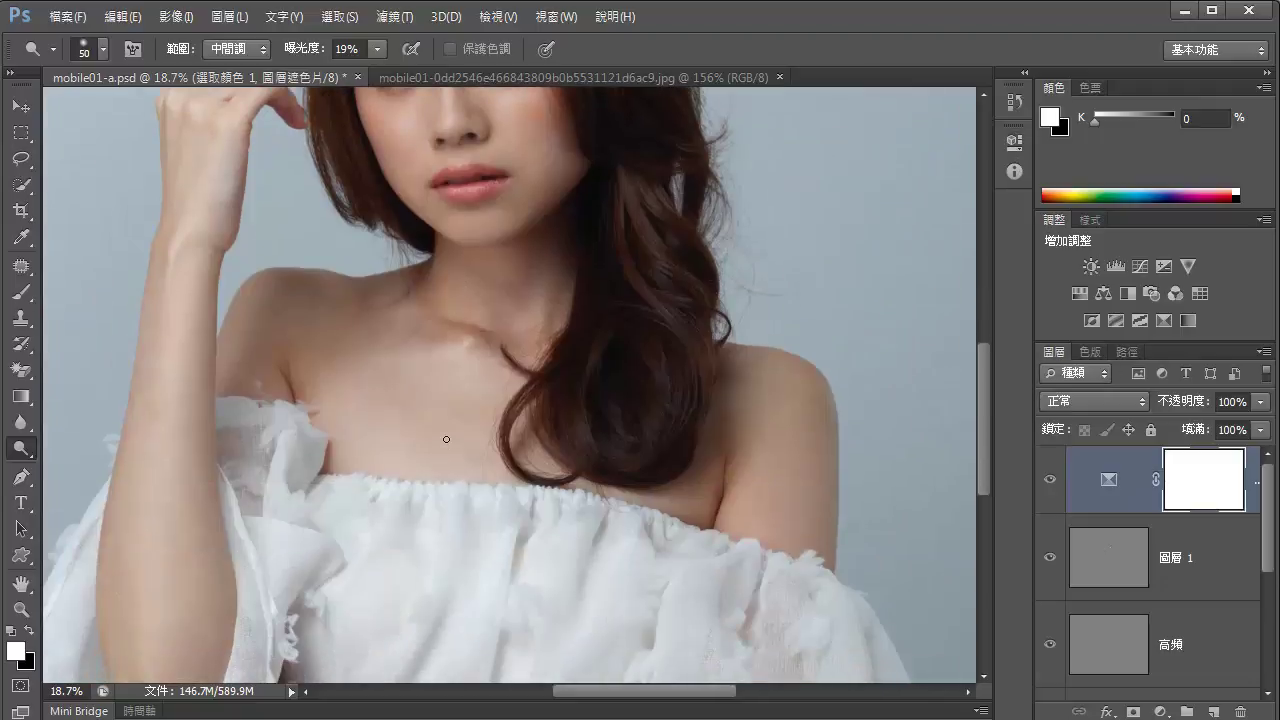
{"action": "scroll", "coordinate": [452, 439], "scroll_direction": "down", "scroll_amount": 4}
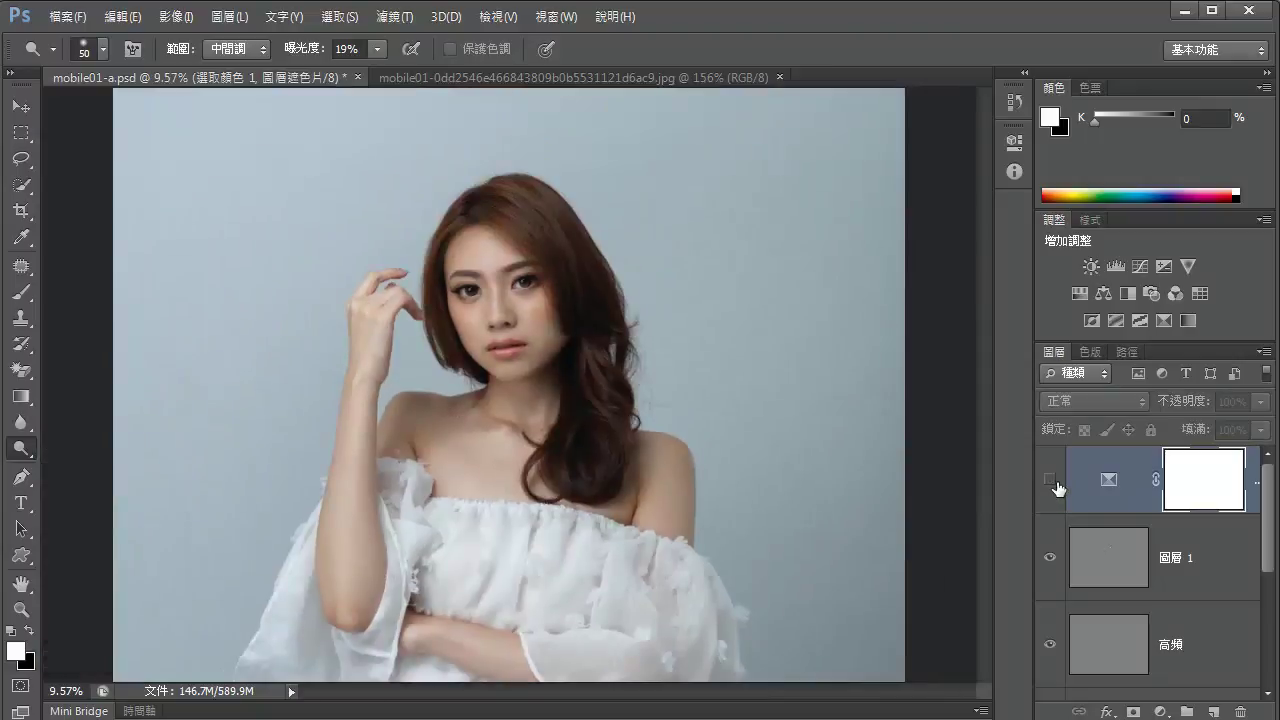
{"action": "left_click", "coordinate": [1055, 483]}
{"action": "left_click", "coordinate": [1055, 483]}
{"action": "left_click", "coordinate": [1055, 483]}
{"action": "left_click", "coordinate": [1055, 483]}
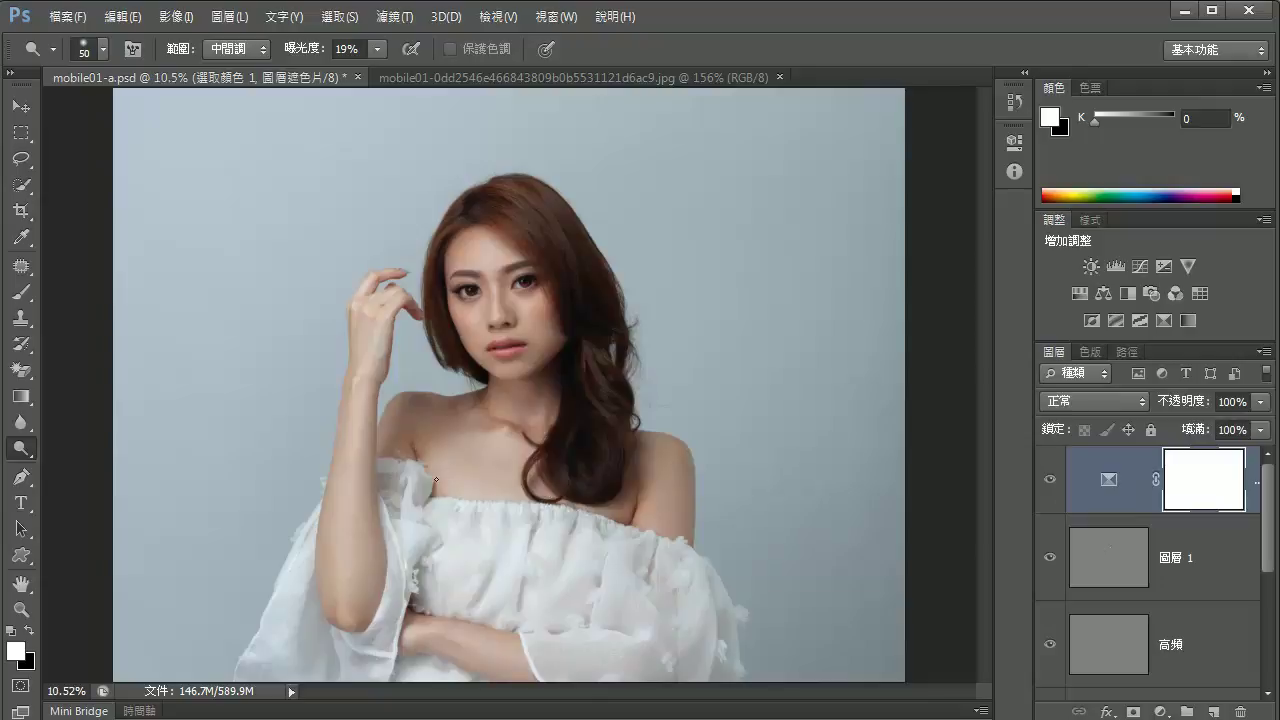
{"action": "left_click", "coordinate": [452, 467]}
{"action": "left_click", "coordinate": [1056, 483]}
{"action": "left_click", "coordinate": [1058, 482]}
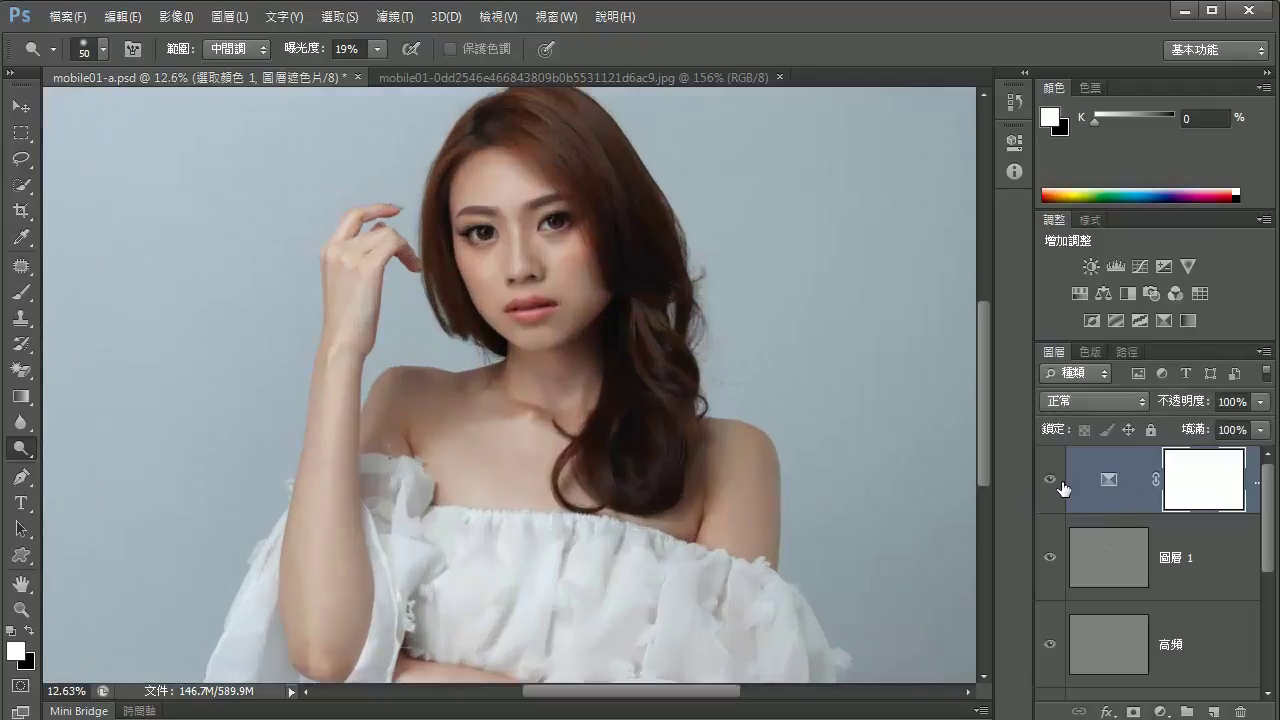
{"action": "left_click", "coordinate": [1058, 482]}
{"action": "left_click", "coordinate": [1058, 482]}
{"action": "left_click", "coordinate": [1058, 482]}
{"action": "left_click", "coordinate": [1058, 482]}
{"action": "left_click", "coordinate": [1058, 482]}
{"action": "left_click", "coordinate": [1058, 482]}
{"action": "left_click", "coordinate": [1058, 482]}
{"action": "scroll", "coordinate": [505, 460], "scroll_direction": "down", "scroll_amount": 2}
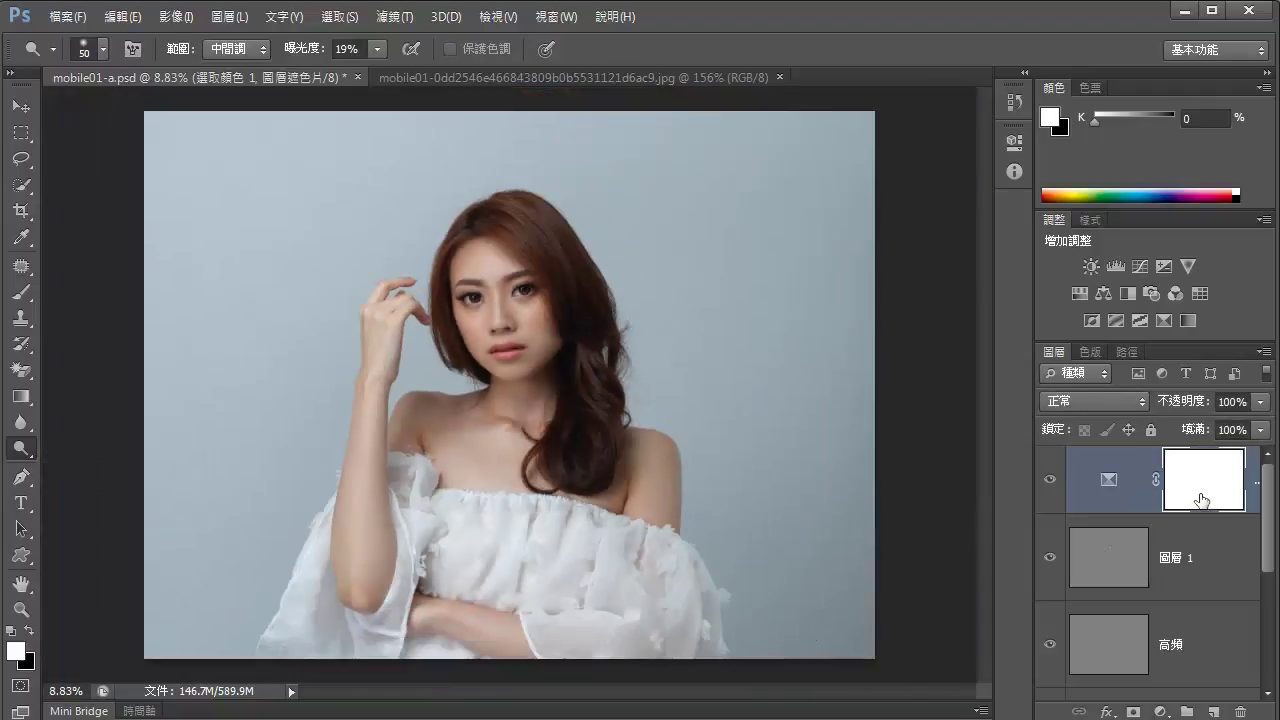
Add a Curves adjustment layer above the Selective Color layer with the default name and Normal mode
{"action": "left_click", "coordinate": [230, 16]}
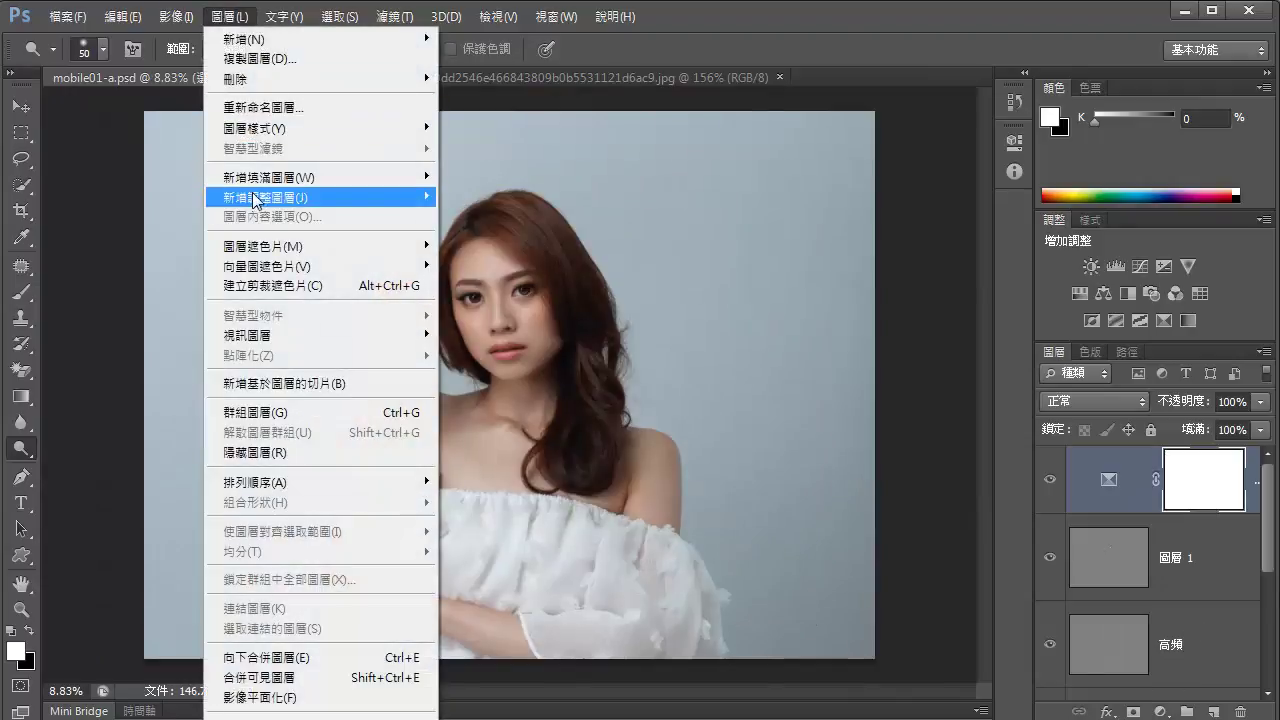
{"action": "mouse_move", "coordinate": [401, 203]}
{"action": "left_click", "coordinate": [486, 236]}
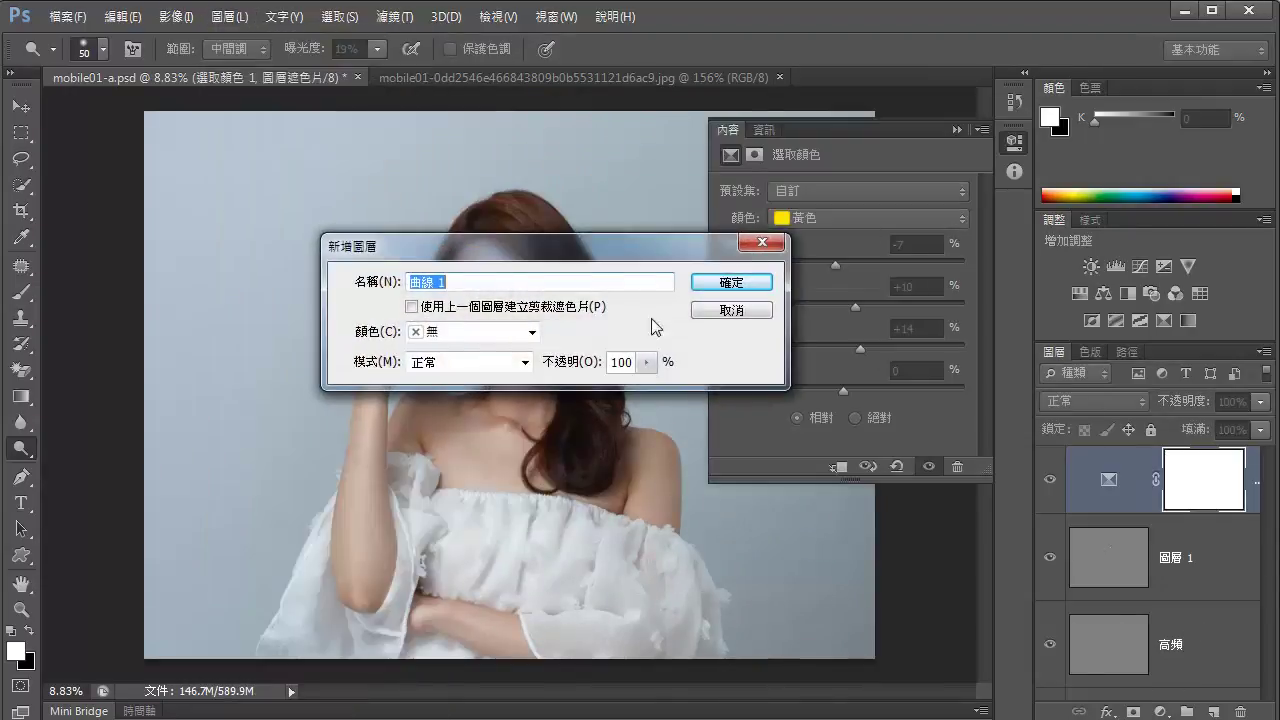
{"action": "left_click", "coordinate": [731, 284]}
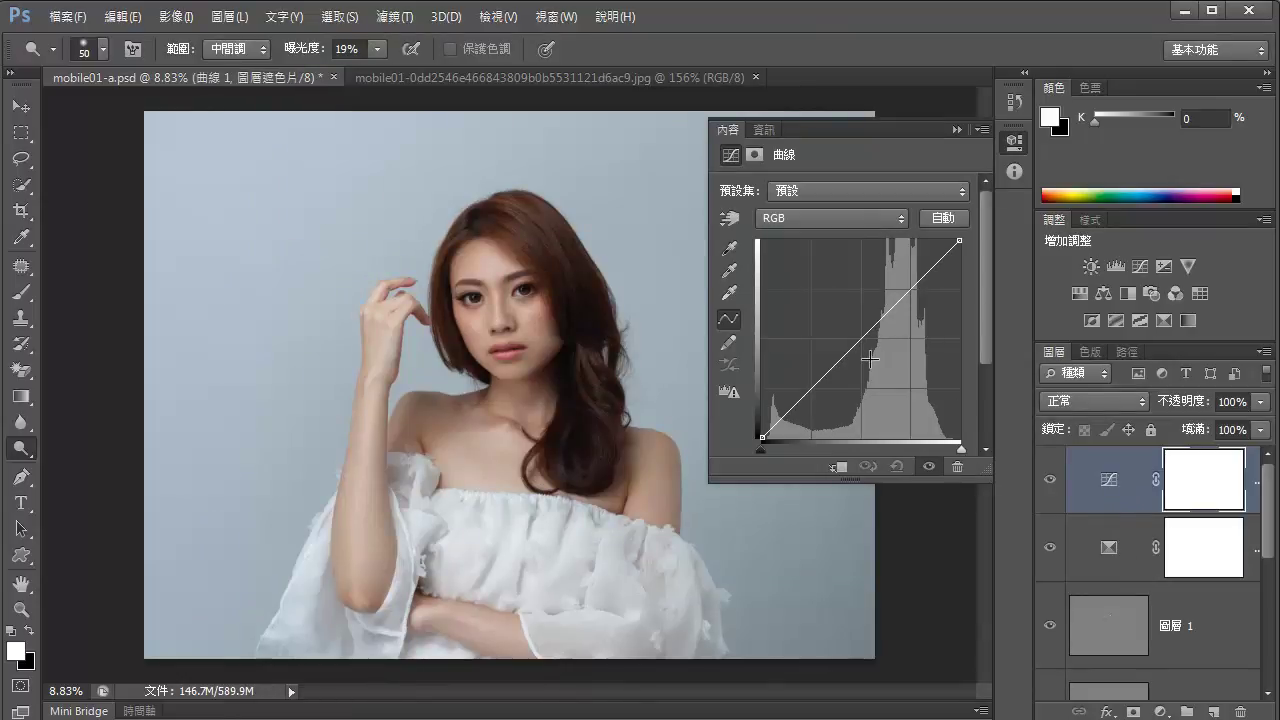
Brighten the portrait on the RGB curve by lifting the midtones strongly, with control points restraining the highlights and the deep shadows
{"action": "left_click_drag", "start_coordinate": [870, 349], "coordinate": [861, 338]}
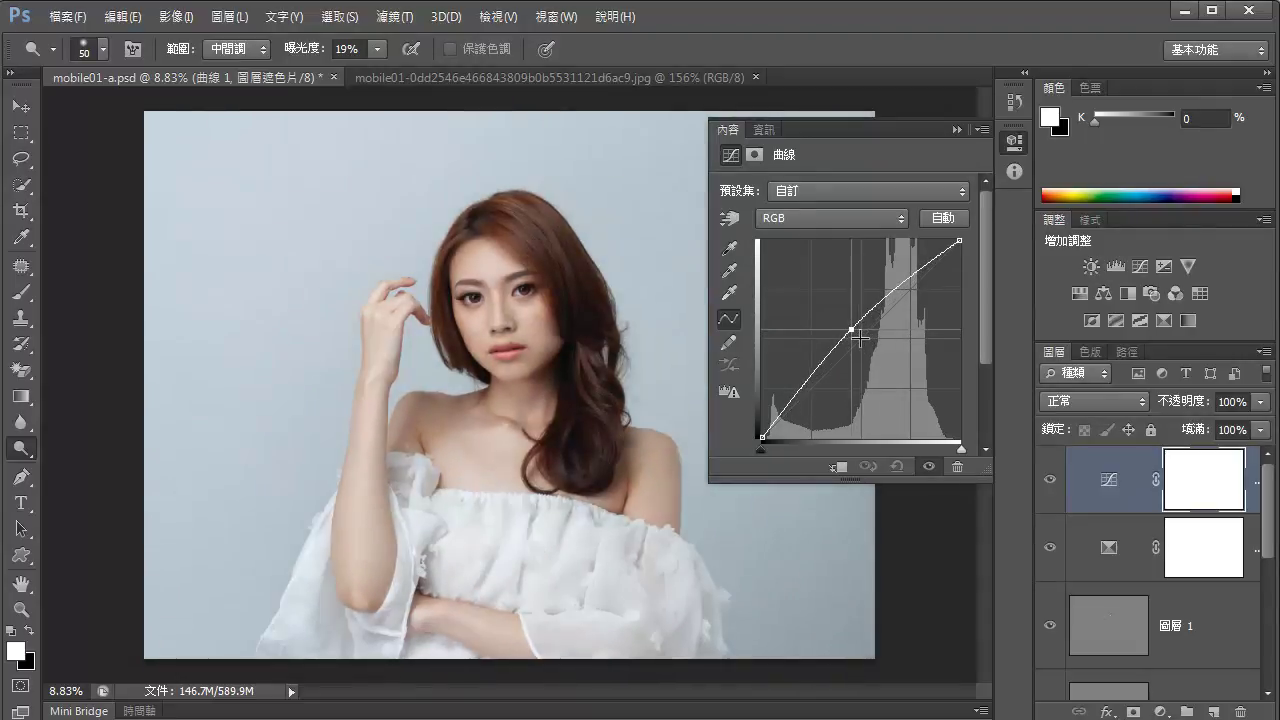
{"action": "left_click_drag", "start_coordinate": [928, 277], "coordinate": [928, 280]}
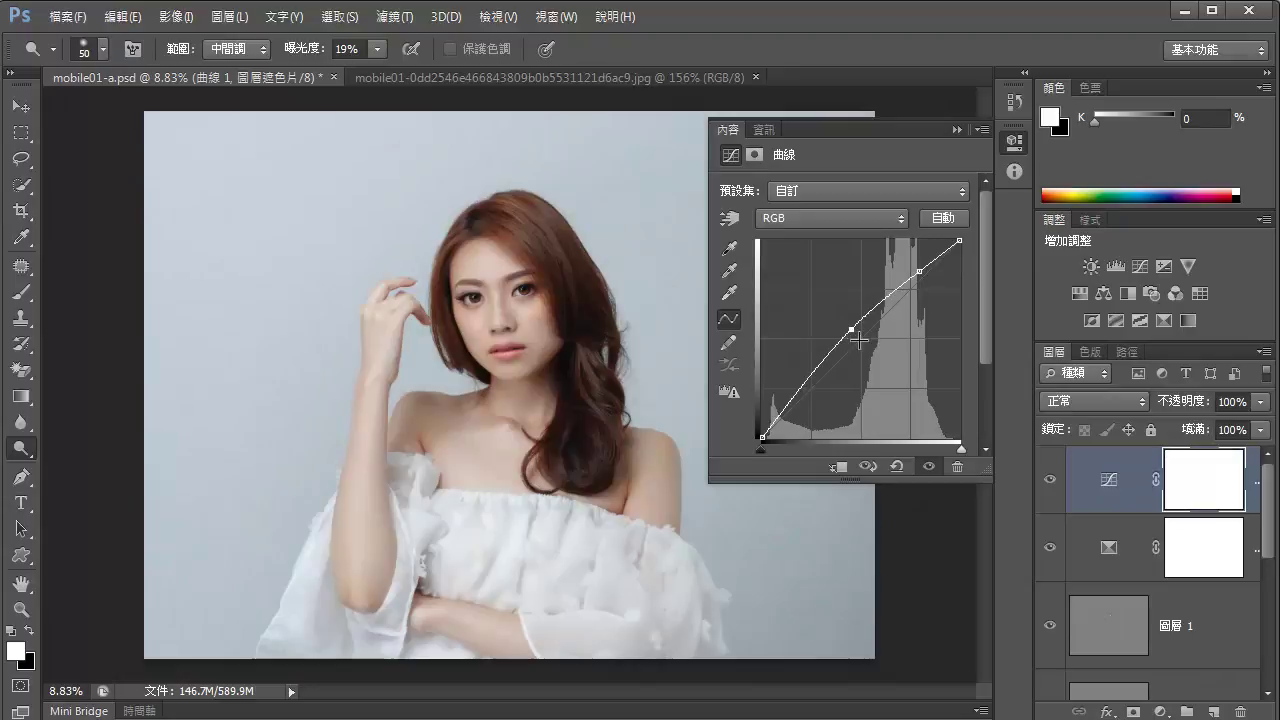
{"action": "left_click_drag", "start_coordinate": [857, 338], "coordinate": [857, 334]}
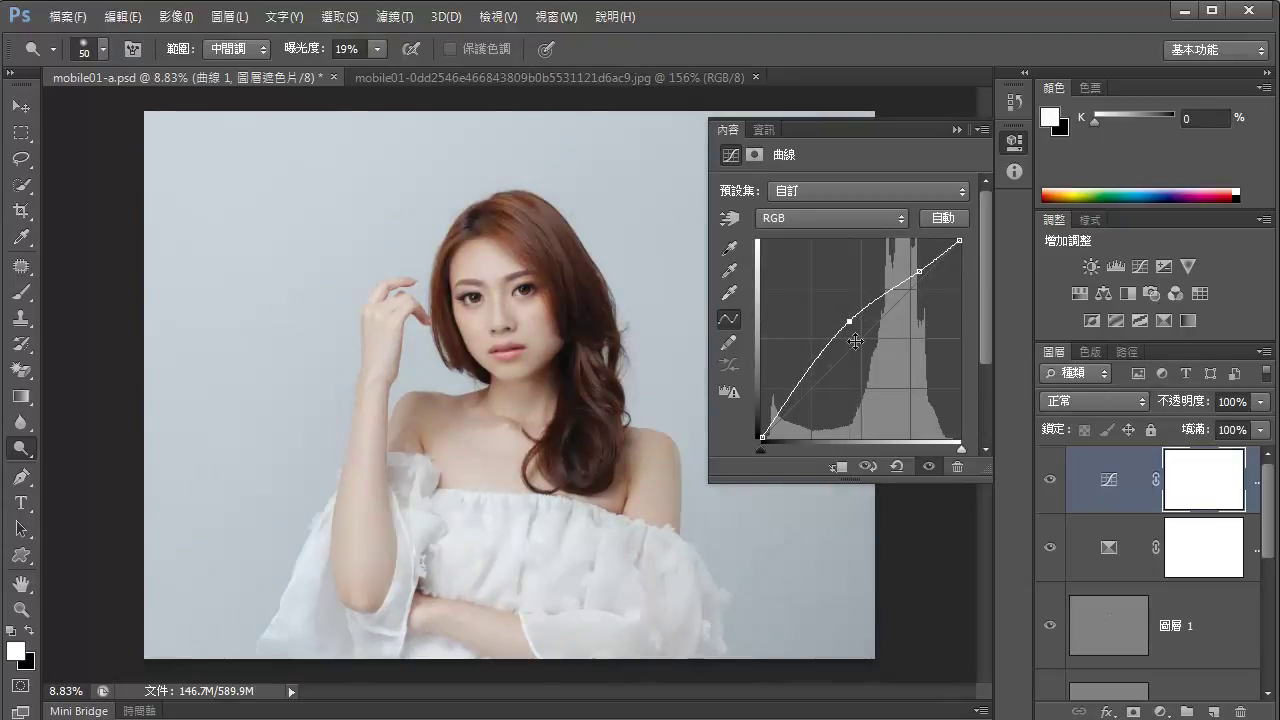
{"action": "left_click", "coordinate": [779, 424]}
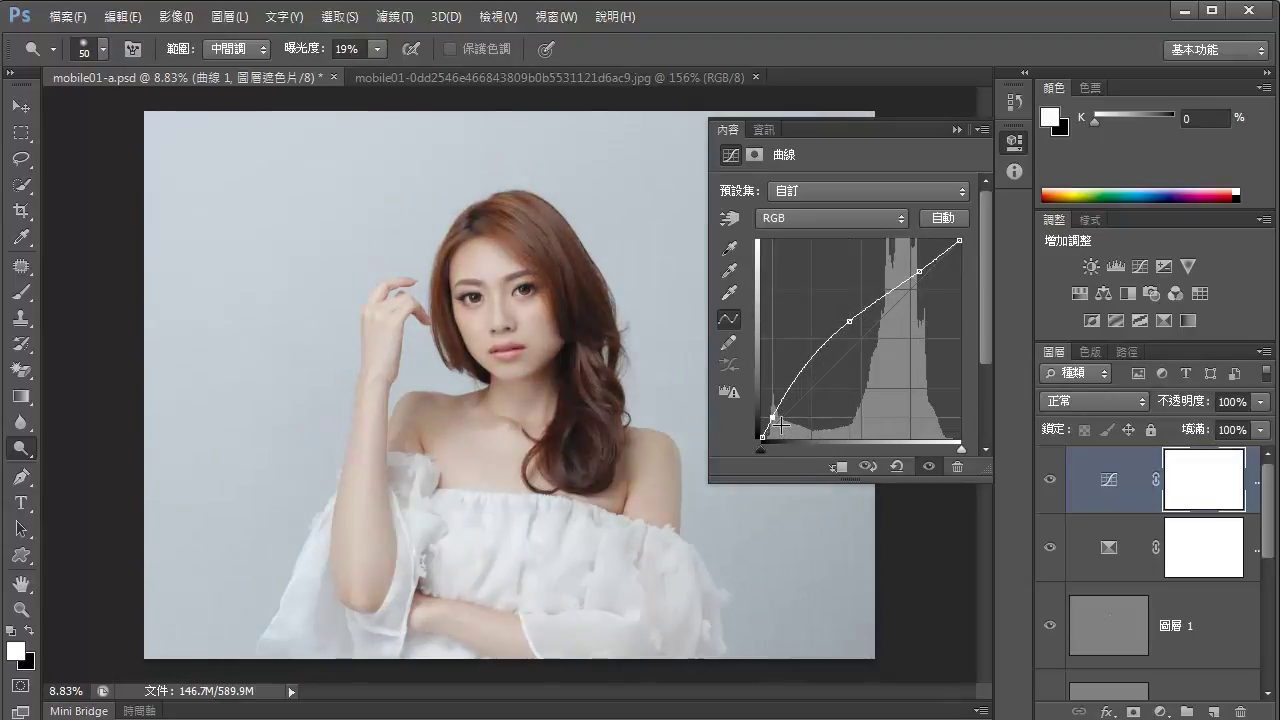
{"action": "left_click", "coordinate": [858, 332]}
{"action": "left_click", "coordinate": [930, 284]}
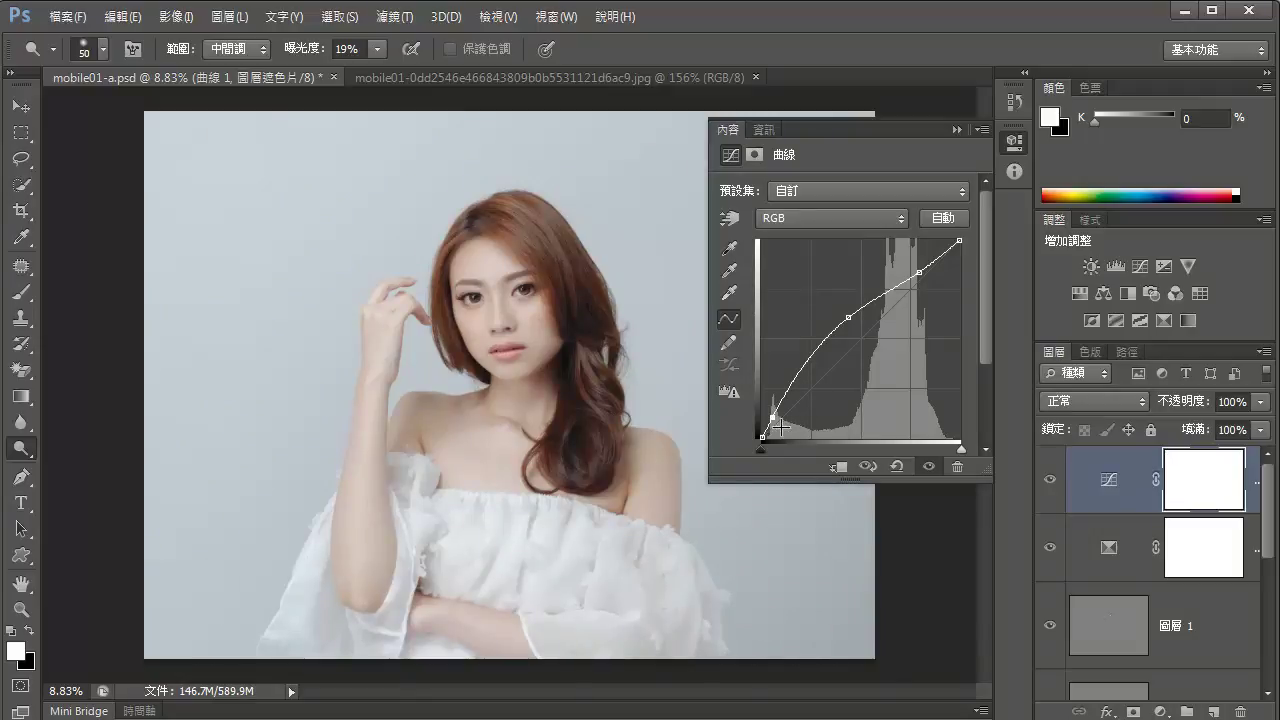
{"action": "left_click_drag", "start_coordinate": [782, 427], "coordinate": [783, 428]}
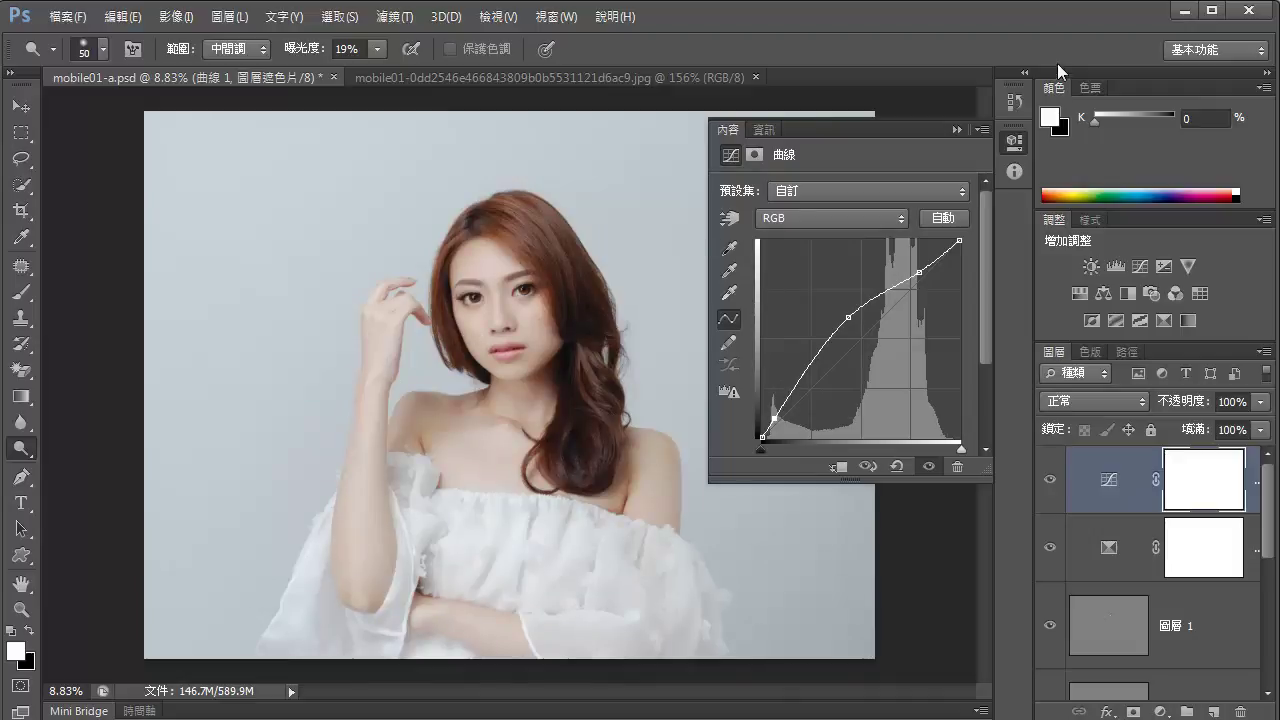
Examine the brightened portrait's face, lips, shoulders and hair at several zoom levels with the Curves settings collapsed
{"action": "left_click", "coordinate": [956, 130]}
{"action": "scroll", "coordinate": [490, 484], "scroll_direction": "up", "scroll_amount": 5}
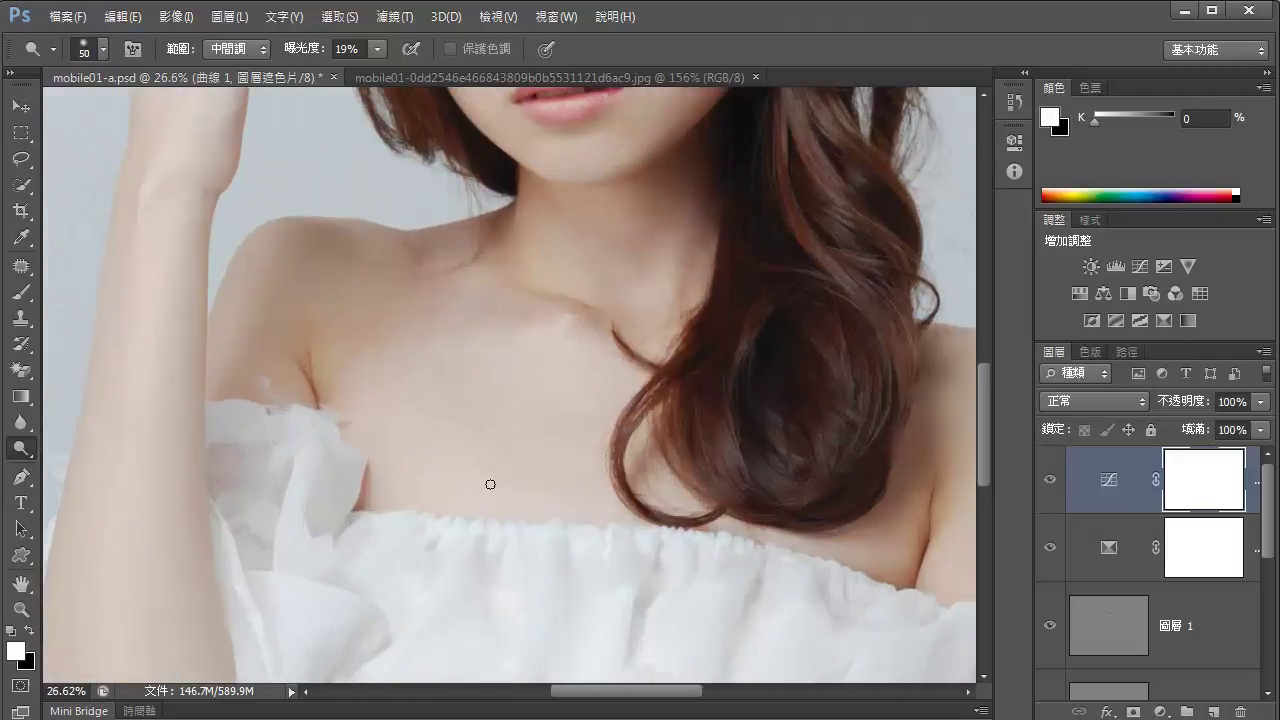
{"action": "left_click_drag", "start_coordinate": [583, 194], "coordinate": [531, 409]}
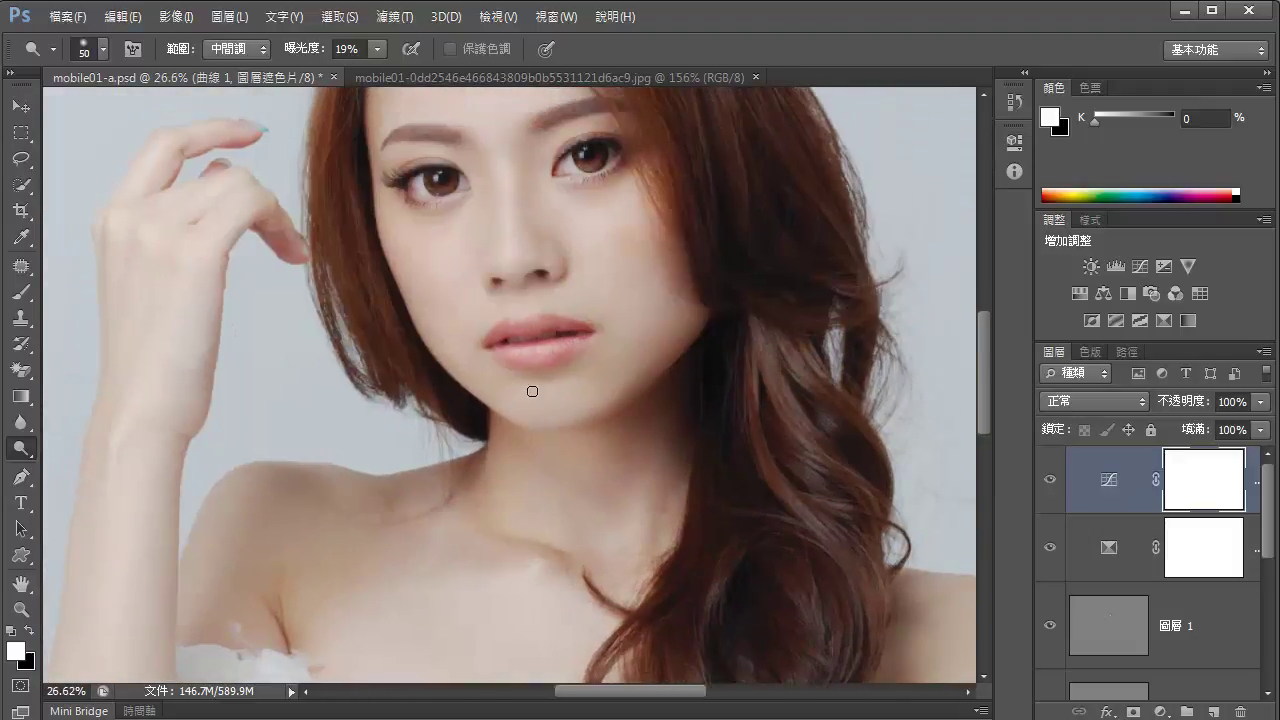
{"action": "scroll", "coordinate": [532, 389], "scroll_direction": "up", "scroll_amount": 2}
{"action": "scroll", "coordinate": [503, 480], "scroll_direction": "up", "scroll_amount": 2}
{"action": "left_click_drag", "start_coordinate": [503, 494], "coordinate": [315, 195]}
{"action": "scroll", "coordinate": [583, 471], "scroll_direction": "down", "scroll_amount": 6}
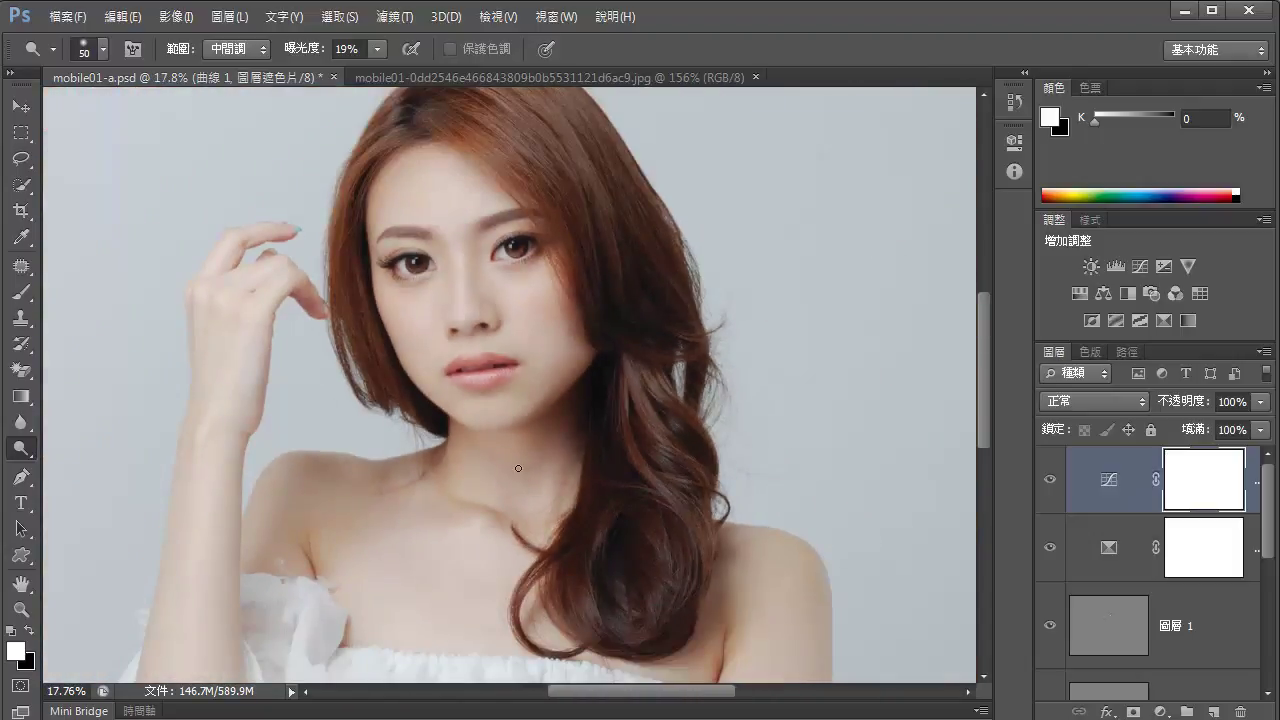
{"action": "scroll", "coordinate": [421, 496], "scroll_direction": "down", "scroll_amount": 2}
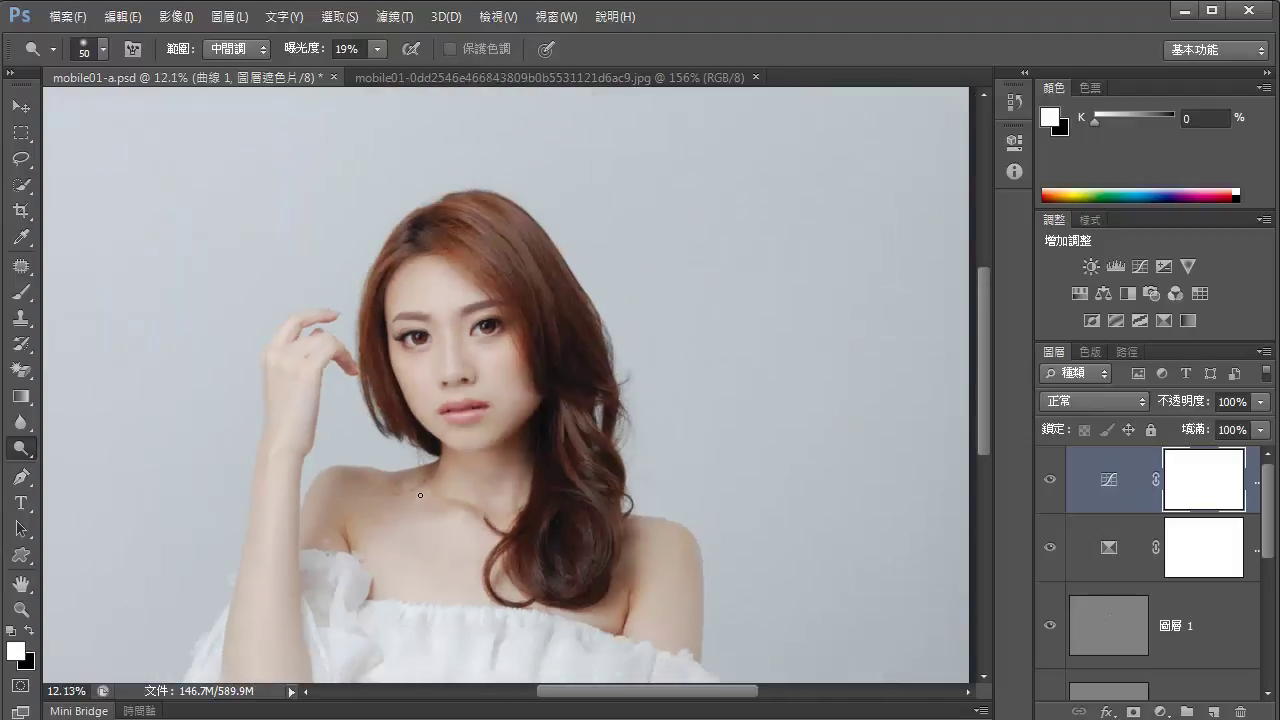
Compare the portrait's color and brightness with the other open JPG document, then return to mobile01-a.psd
{"action": "left_click", "coordinate": [585, 77]}
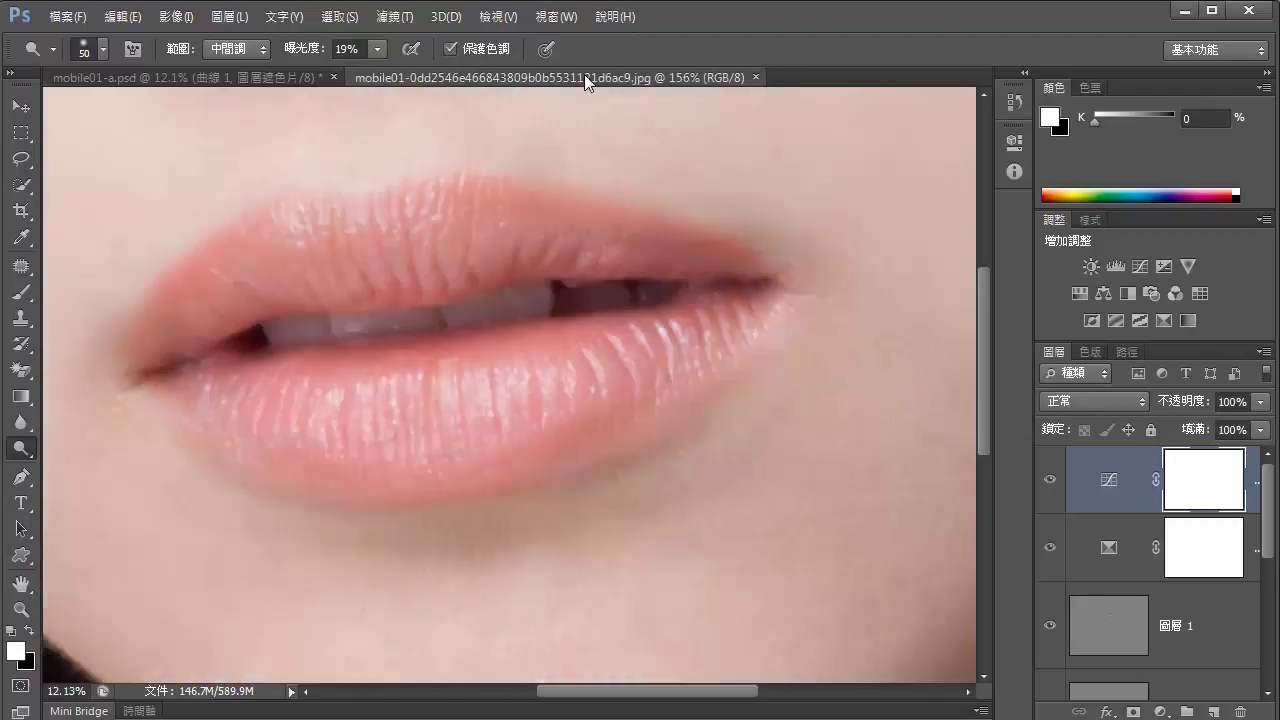
{"action": "scroll", "coordinate": [447, 486], "scroll_direction": "down", "scroll_amount": 5}
{"action": "scroll", "coordinate": [447, 486], "scroll_direction": "down", "scroll_amount": 6}
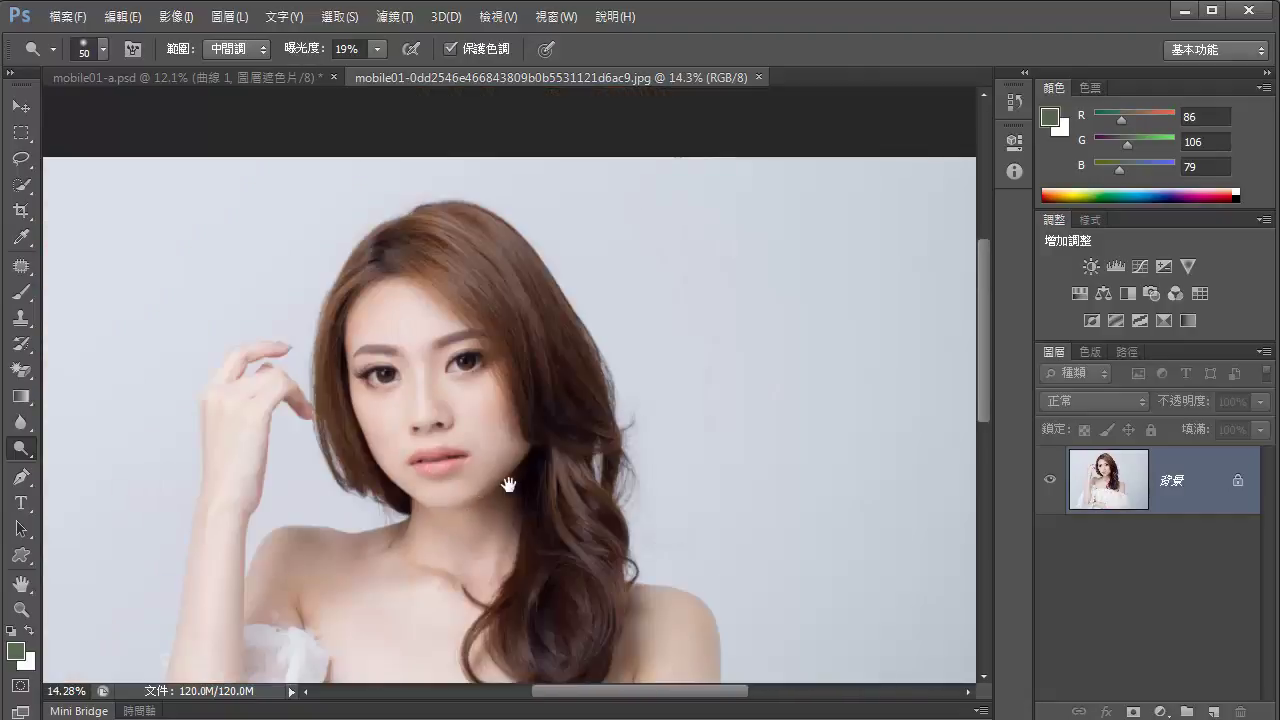
{"action": "scroll", "coordinate": [506, 486], "scroll_direction": "down", "scroll_amount": 3}
{"action": "scroll", "coordinate": [506, 486], "scroll_direction": "left", "scroll_amount": 2}
{"action": "left_click", "coordinate": [261, 84]}
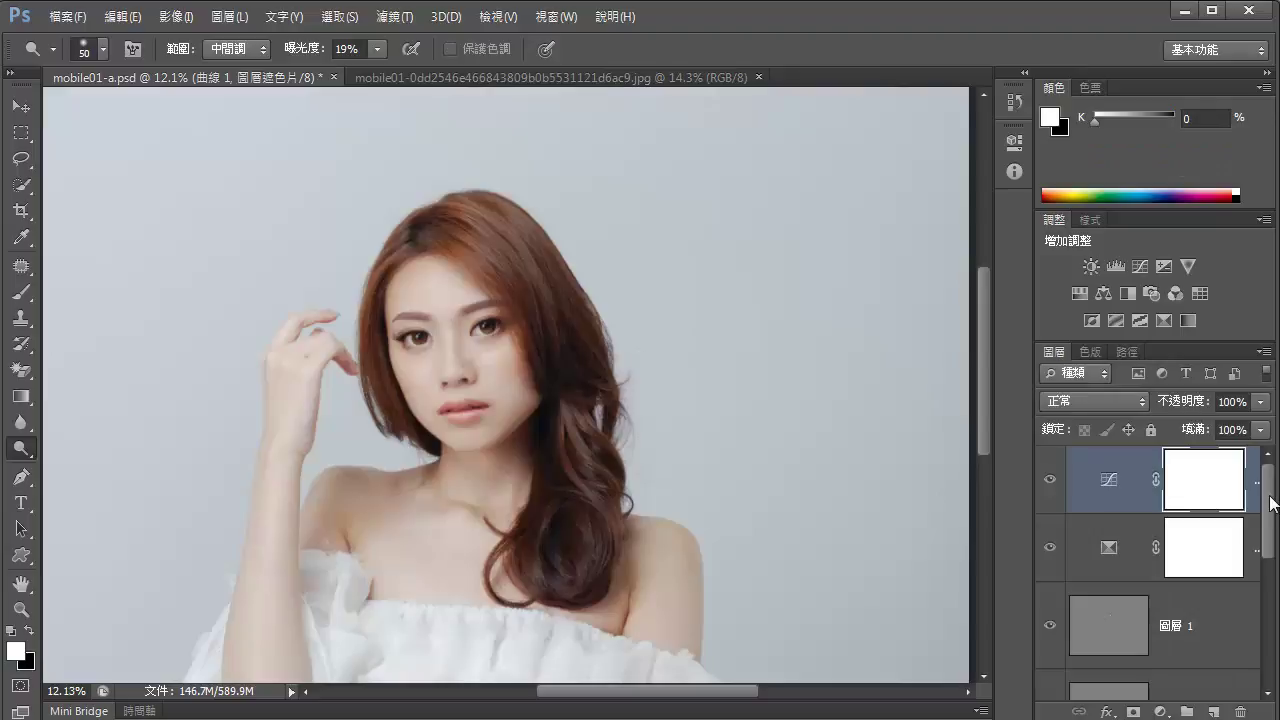
Duplicate all layers from 原始 up to the Curves layer and collect the copies in a new group
{"action": "left_click_drag", "start_coordinate": [1272, 504], "coordinate": [1274, 654]}
{"action": "left_click", "coordinate": [1188, 677]}
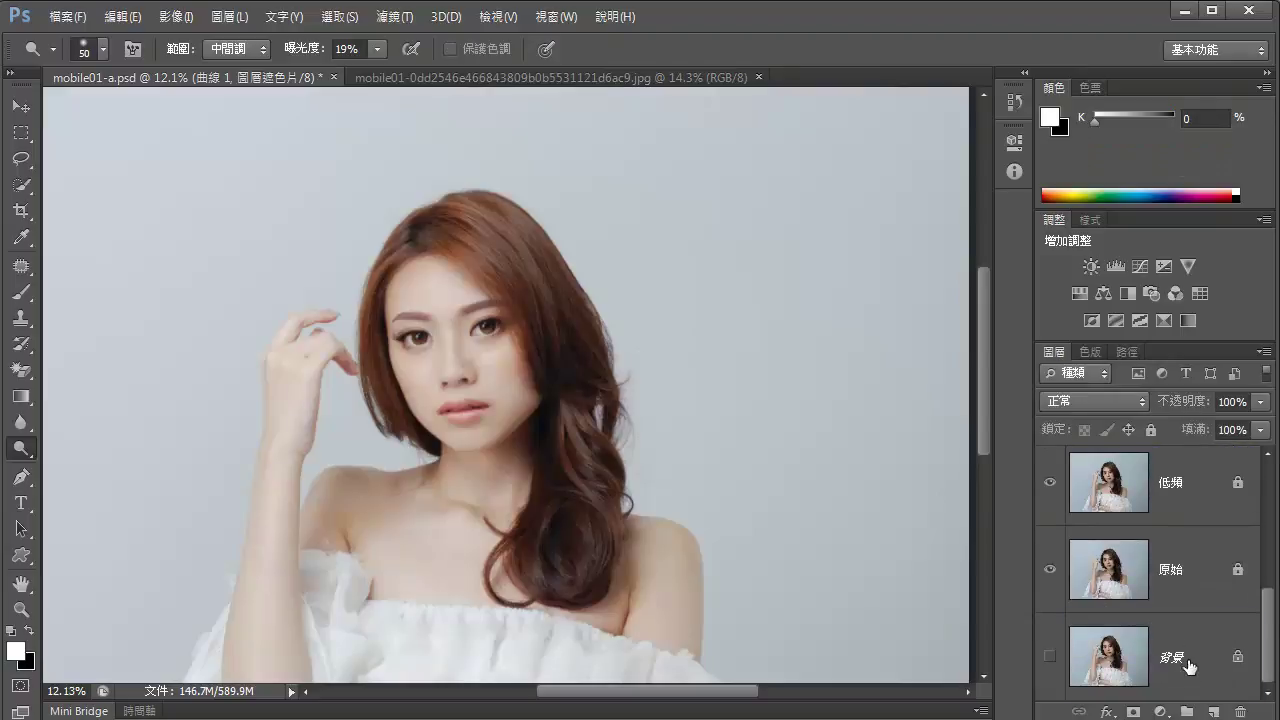
{"action": "left_click", "coordinate": [1166, 571]}
{"action": "scroll", "coordinate": [1166, 590], "scroll_direction": "up", "scroll_amount": 3}
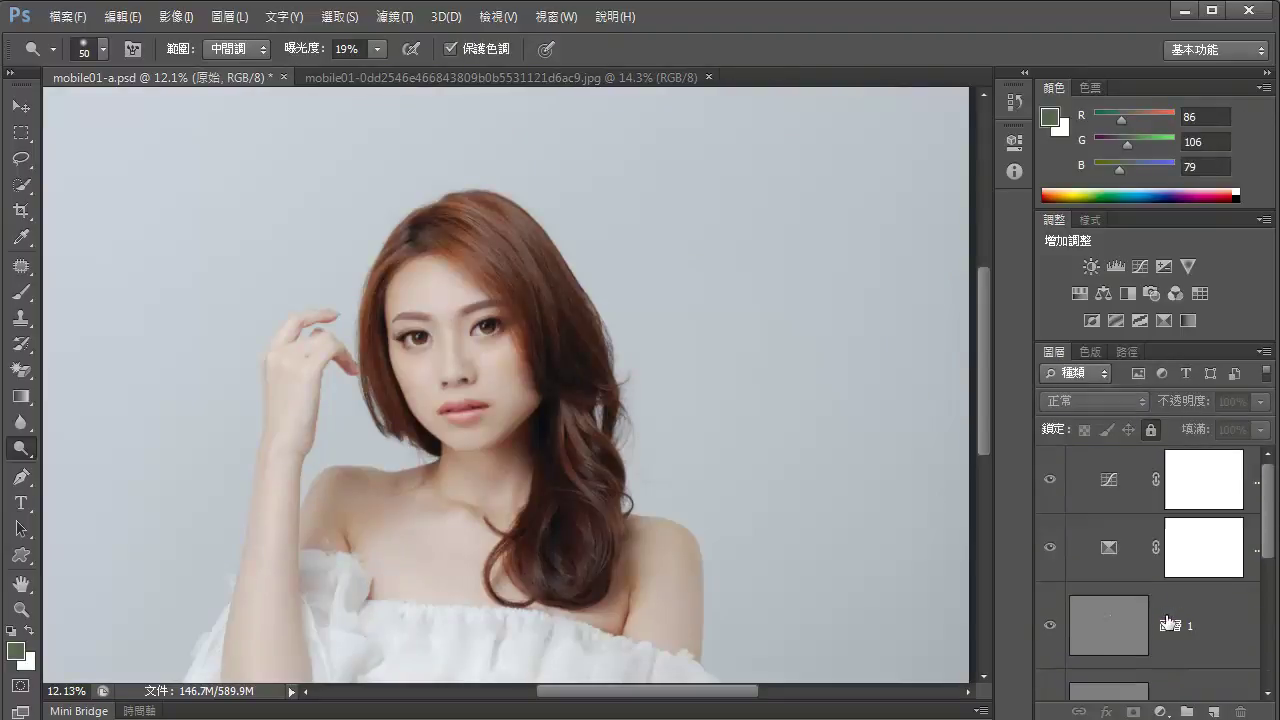
{"action": "left_click", "coordinate": [1137, 488], "text": "shift"}
{"action": "left_click_drag", "start_coordinate": [1137, 488], "coordinate": [1138, 489]}
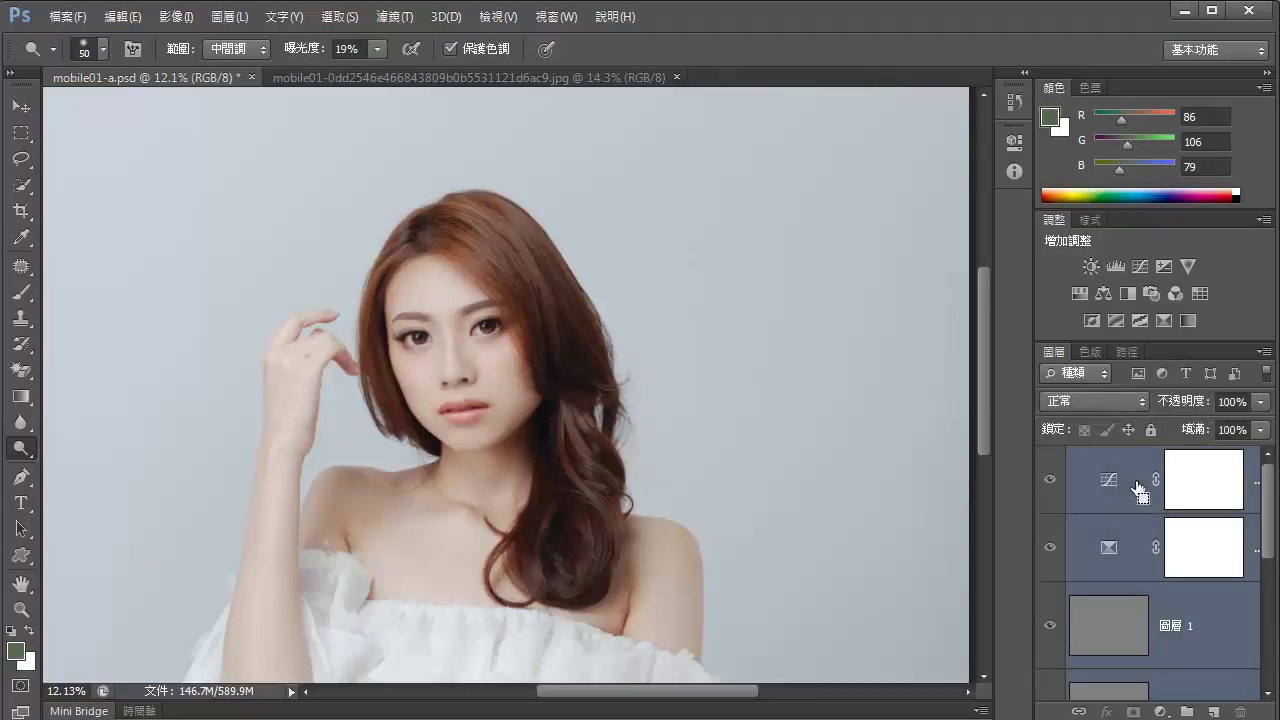
{"action": "key", "text": "ctrl+j"}
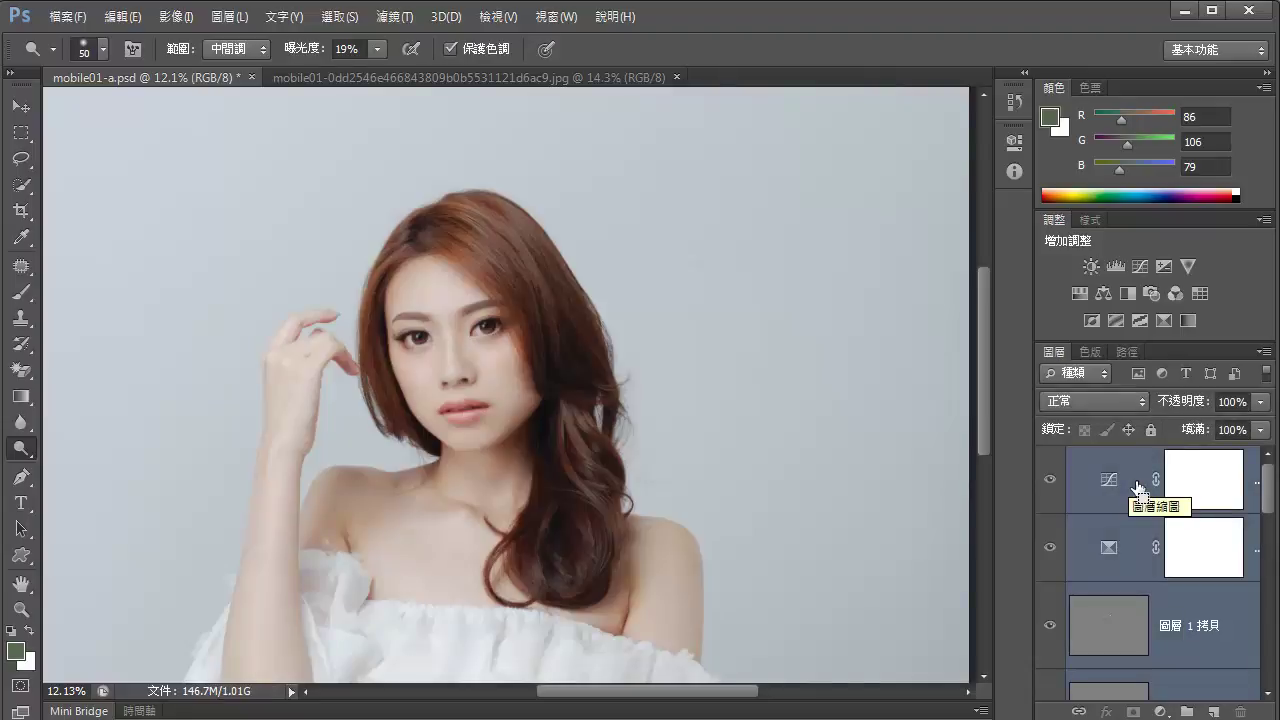
{"action": "key", "text": "ctrl+g"}
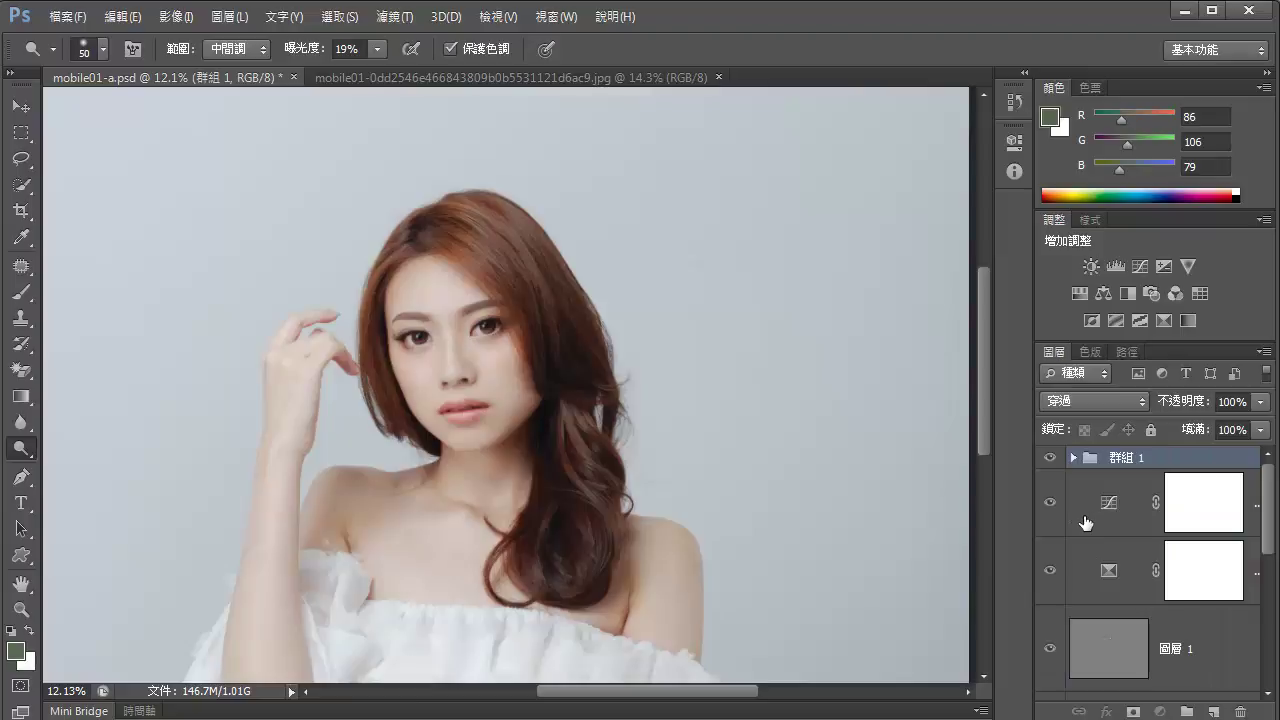
Hide all the original layers beneath the new group, from the Curves layer down to 原始
{"action": "left_click", "coordinate": [1080, 518]}
{"action": "left_click_drag", "start_coordinate": [1056, 515], "coordinate": [1062, 578]}
{"action": "scroll", "coordinate": [1060, 660], "scroll_direction": "down", "scroll_amount": 1}
{"action": "scroll", "coordinate": [1058, 680], "scroll_direction": "down", "scroll_amount": 1}
{"action": "left_click", "coordinate": [1056, 666]}
{"action": "scroll", "coordinate": [1060, 672], "scroll_direction": "down", "scroll_amount": 2}
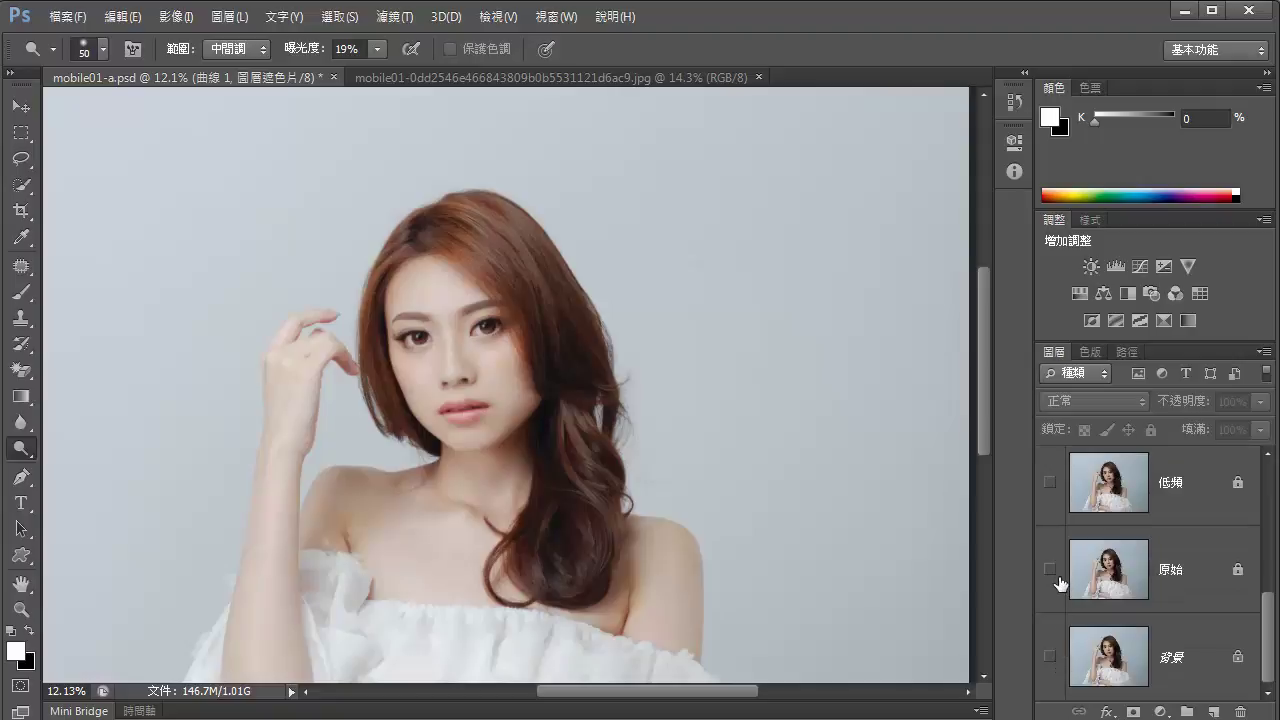
{"action": "scroll", "coordinate": [1064, 584], "scroll_direction": "up", "scroll_amount": 4}
Merge the visible layers of the duplicated group into a single layer
{"action": "left_click", "coordinate": [1152, 462]}
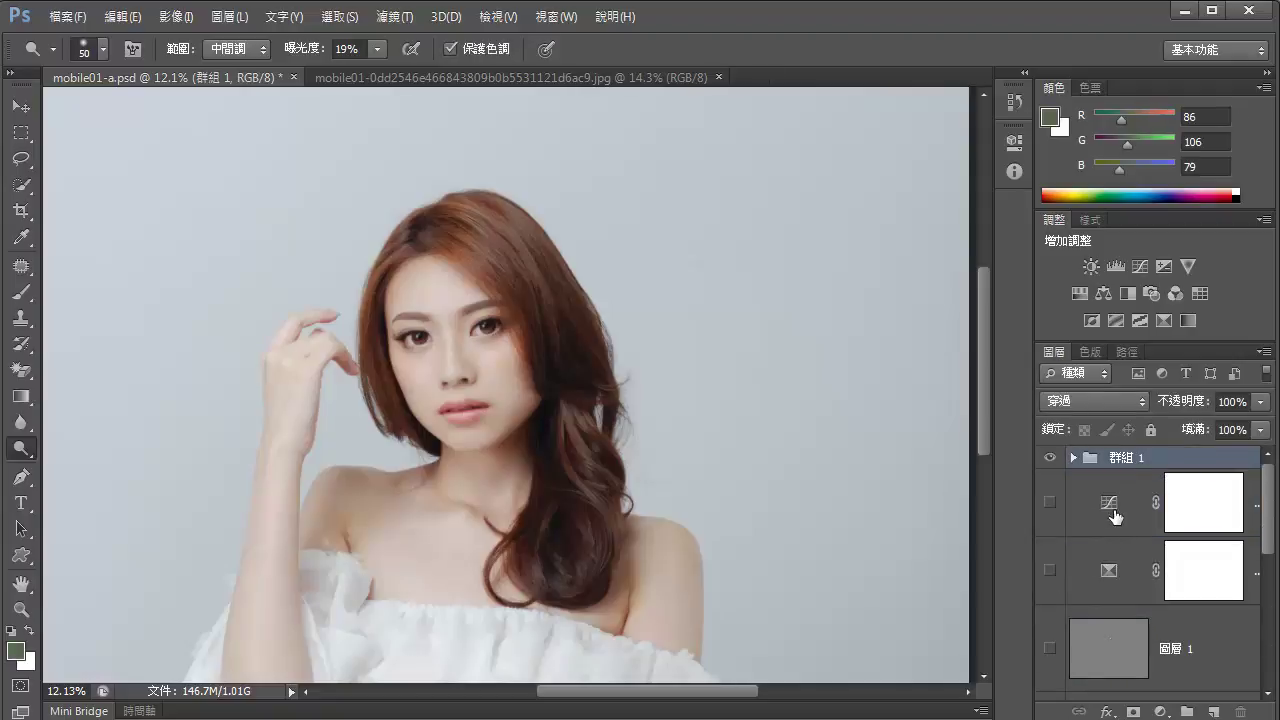
{"action": "left_click", "coordinate": [1265, 351]}
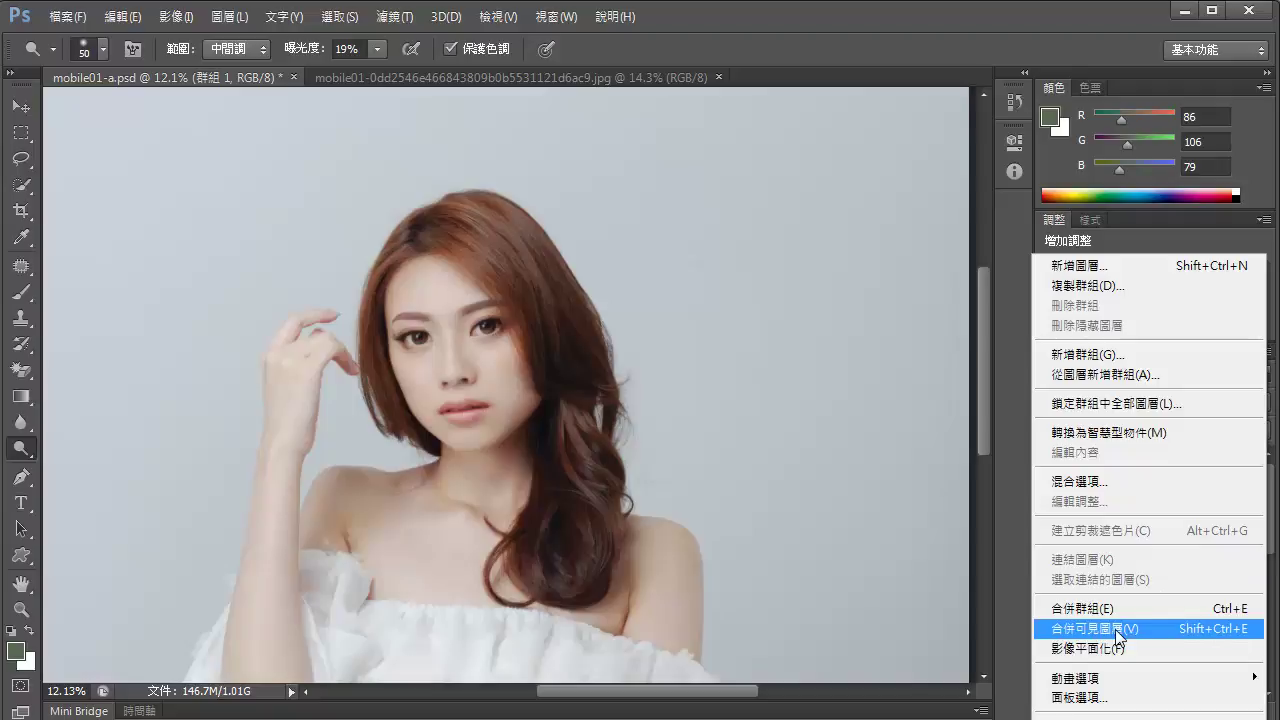
{"action": "left_click", "coordinate": [1272, 357]}
{"action": "left_click", "coordinate": [1262, 351]}
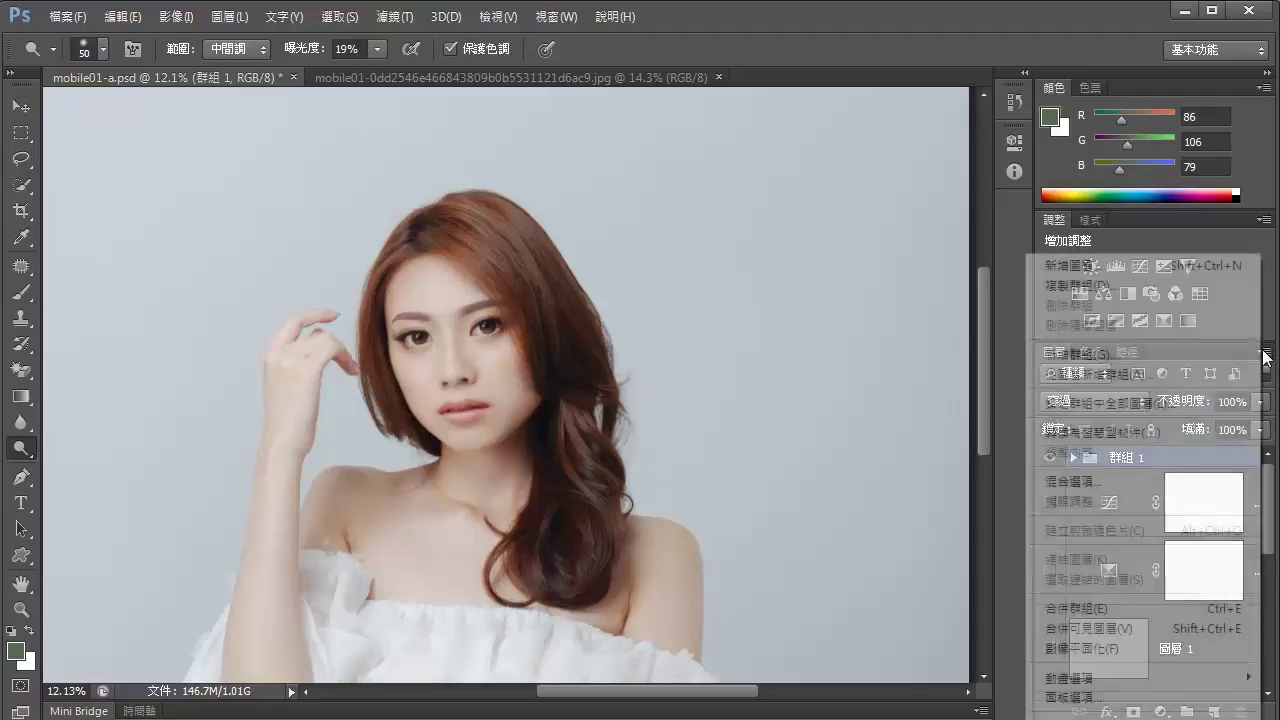
{"action": "left_click", "coordinate": [1143, 629]}
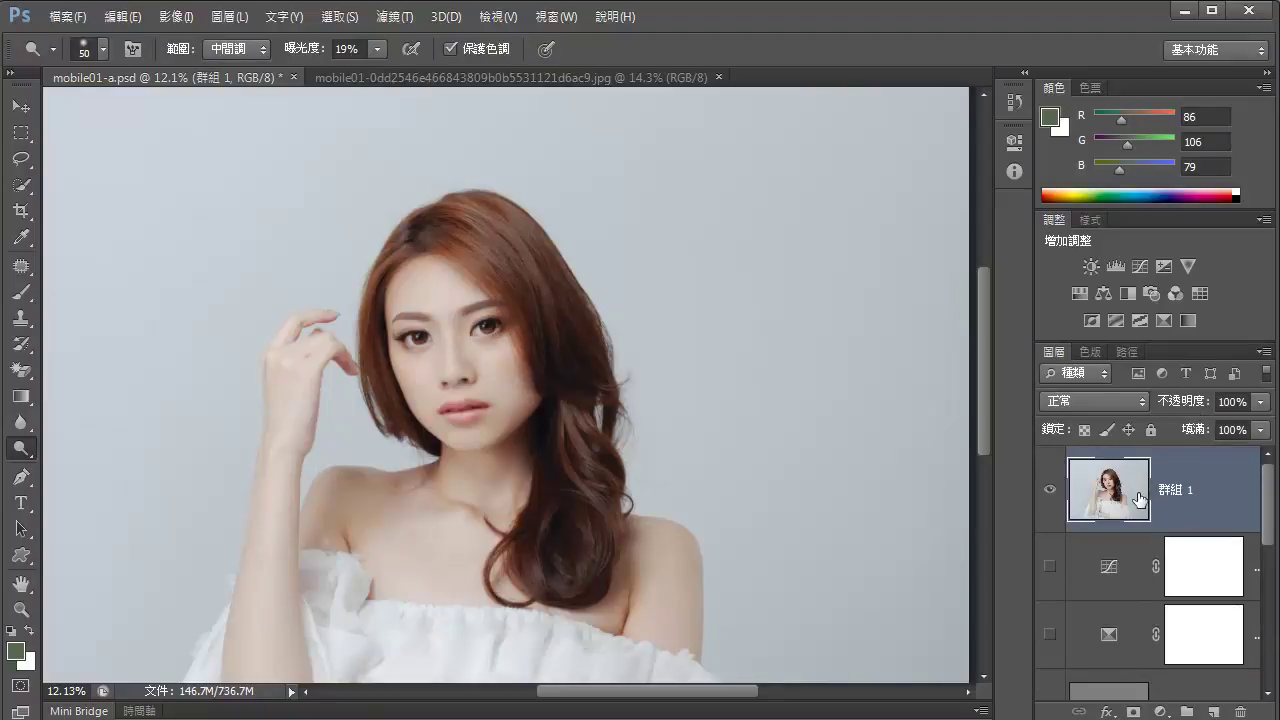
Open the Smart Sharpen filter on the merged layer and preview the skin just below the eye
{"action": "scroll", "coordinate": [1141, 640], "scroll_direction": "down", "scroll_amount": 2}
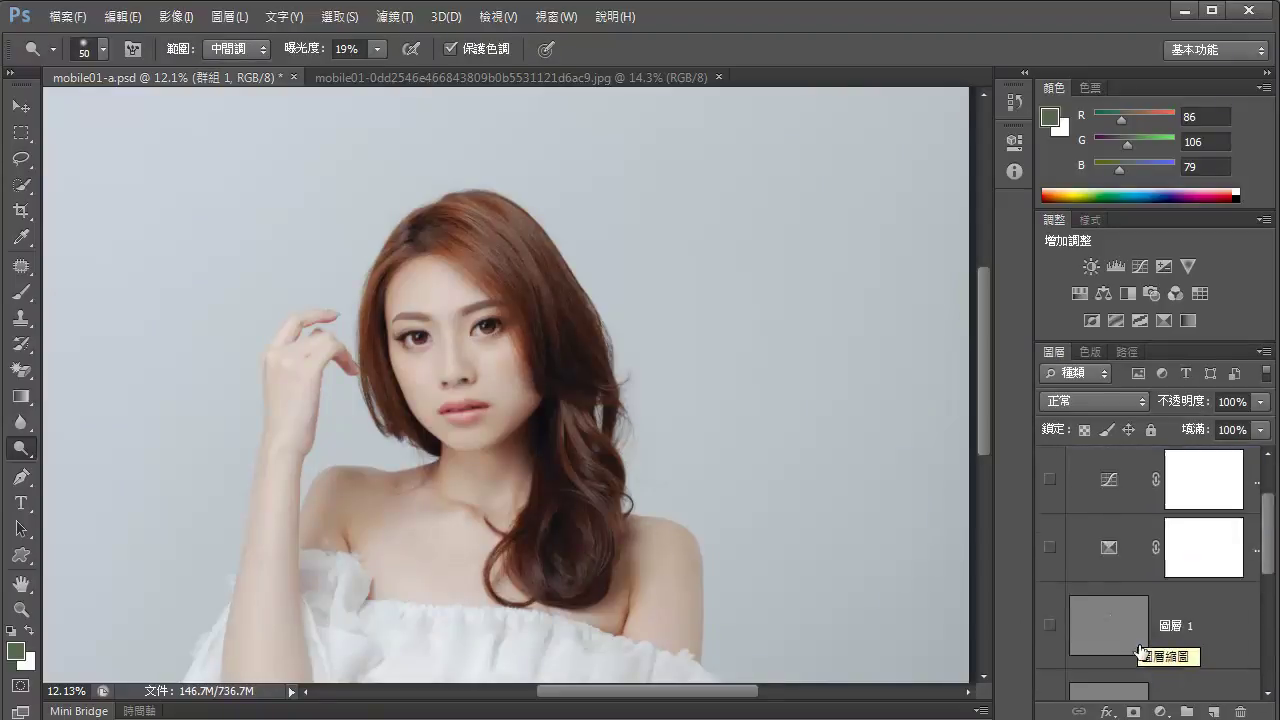
{"action": "scroll", "coordinate": [1141, 650], "scroll_direction": "down", "scroll_amount": 1}
{"action": "scroll", "coordinate": [1150, 665], "scroll_direction": "up", "scroll_amount": 3}
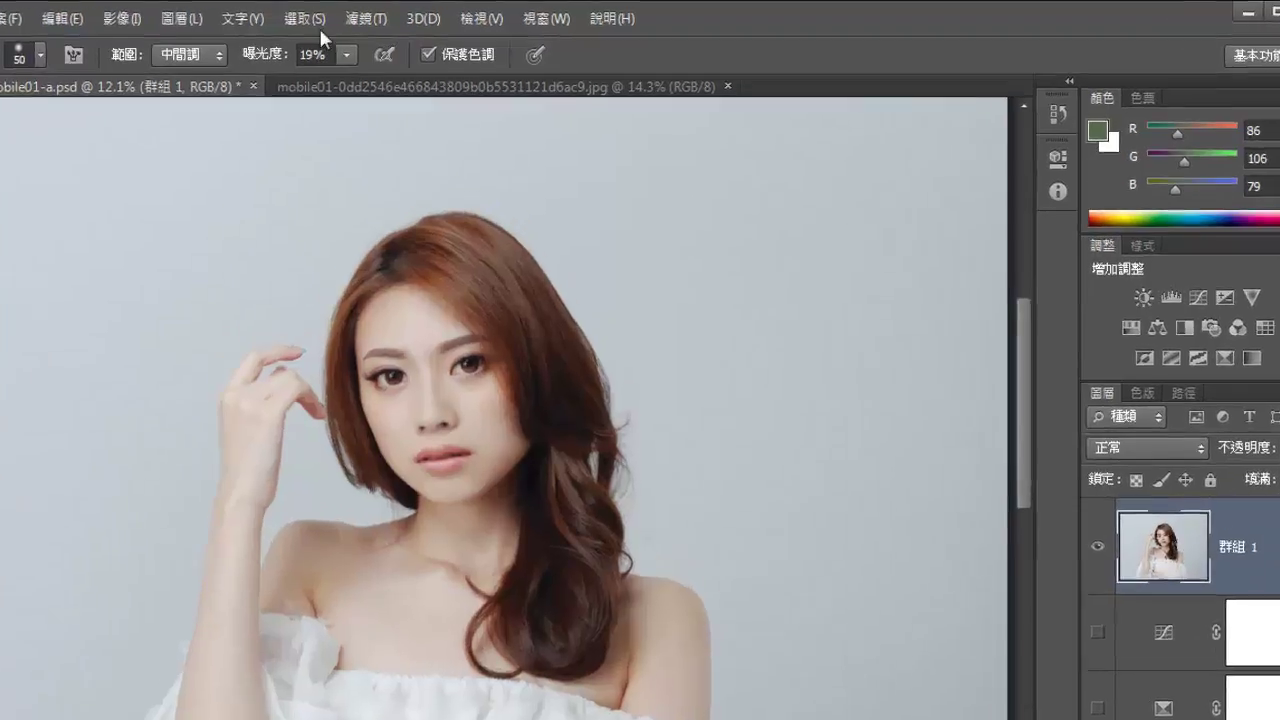
{"action": "left_click", "coordinate": [315, 20]}
{"action": "mouse_move", "coordinate": [366, 19]}
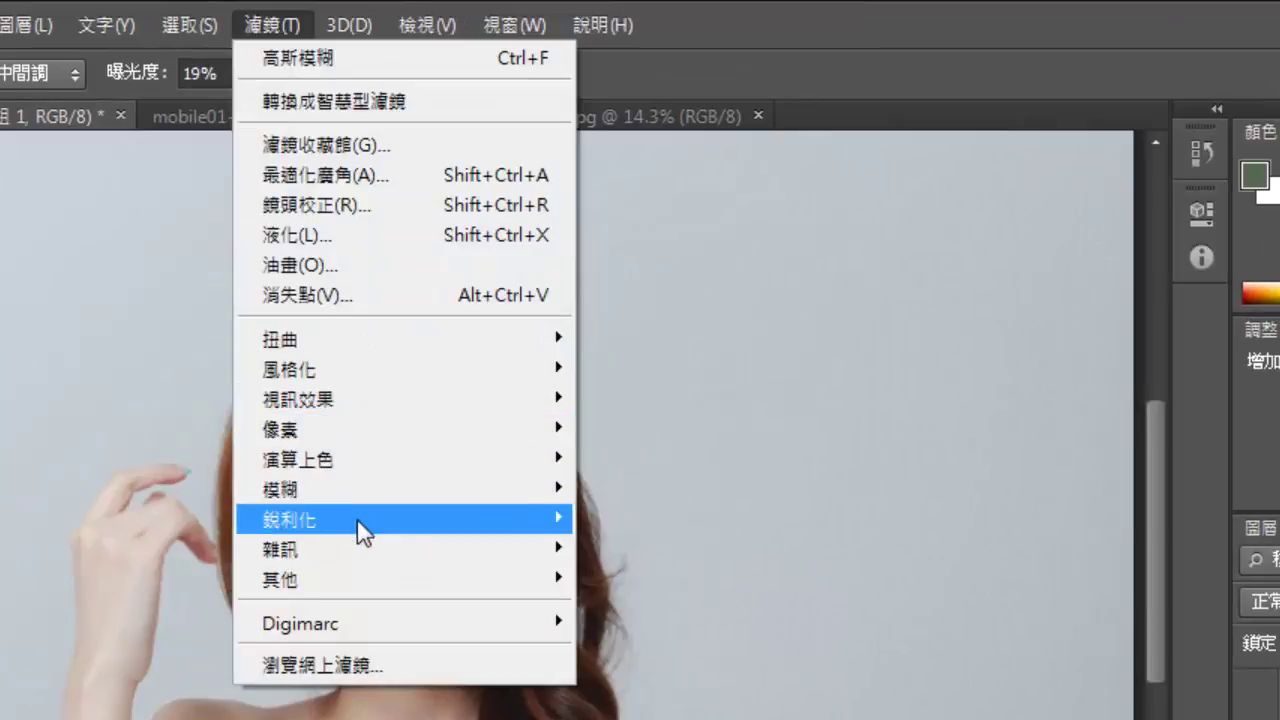
{"action": "mouse_move", "coordinate": [363, 532]}
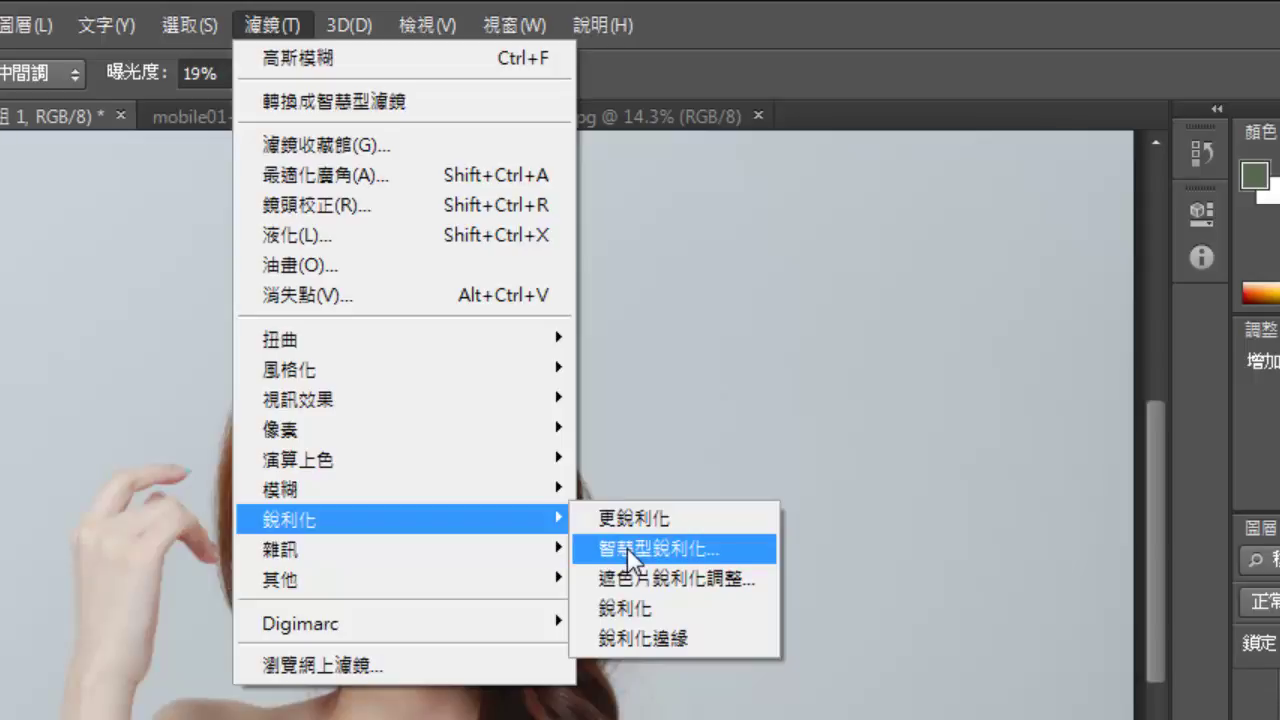
{"action": "left_click", "coordinate": [629, 550]}
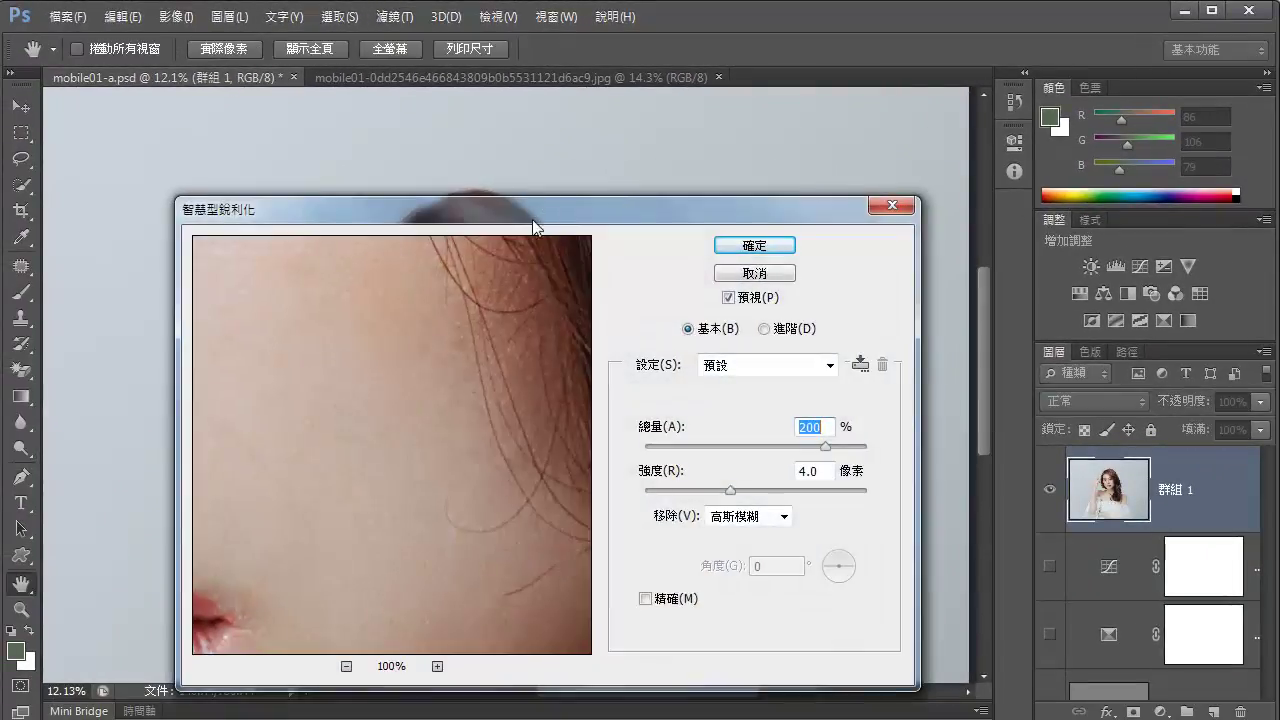
{"action": "left_click_drag", "start_coordinate": [532, 219], "coordinate": [855, 112]}
{"action": "left_click_drag", "start_coordinate": [666, 323], "coordinate": [743, 417]}
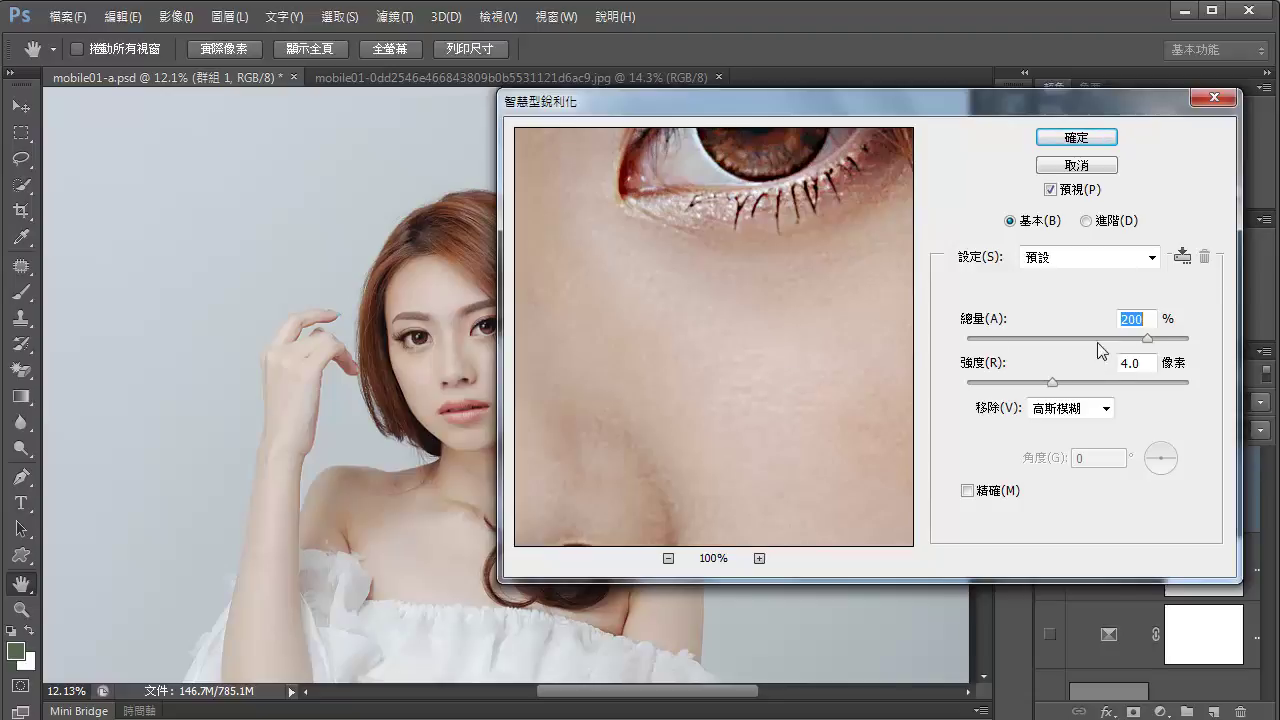
Set the Smart Sharpen amount to 100% and the radius to 1.5 pixels
{"action": "left_click_drag", "start_coordinate": [1150, 348], "coordinate": [1108, 330]}
{"action": "left_click", "coordinate": [1150, 322]}
{"action": "type", "text": "1"}
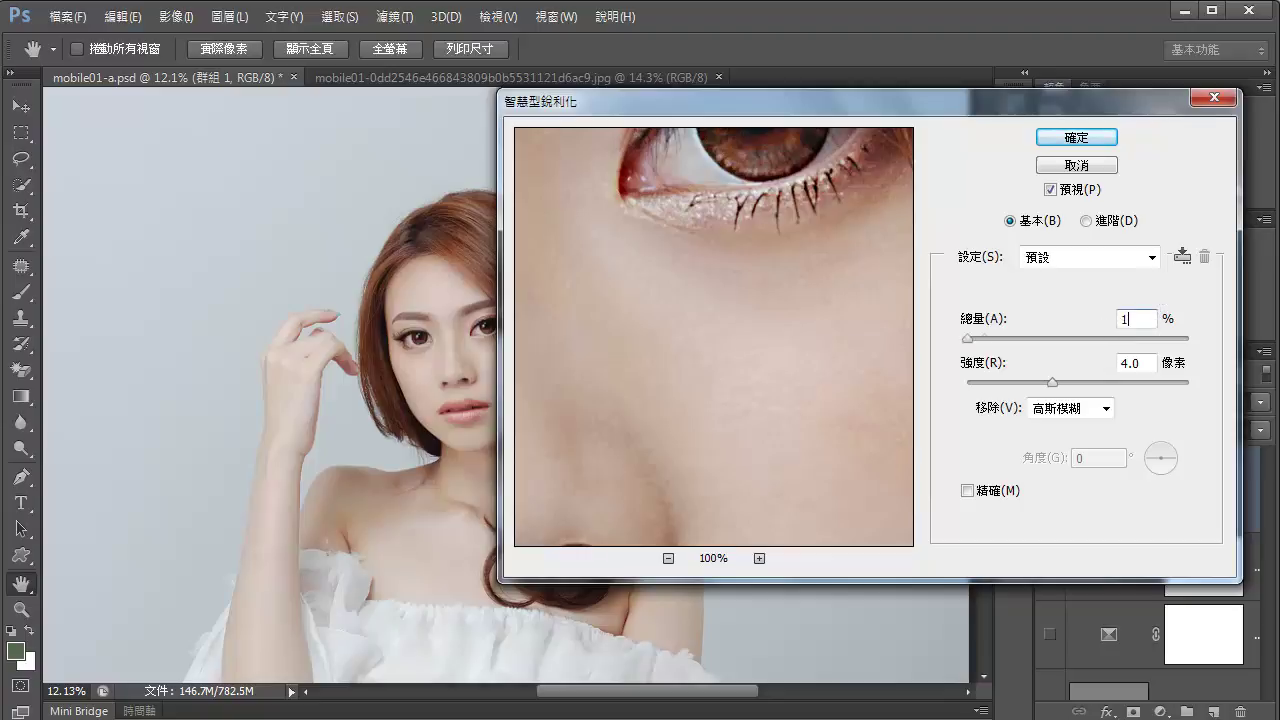
{"action": "type", "text": "50"}
{"action": "left_click_drag", "start_coordinate": [1162, 320], "coordinate": [1074, 322]}
{"action": "type", "text": "100"}
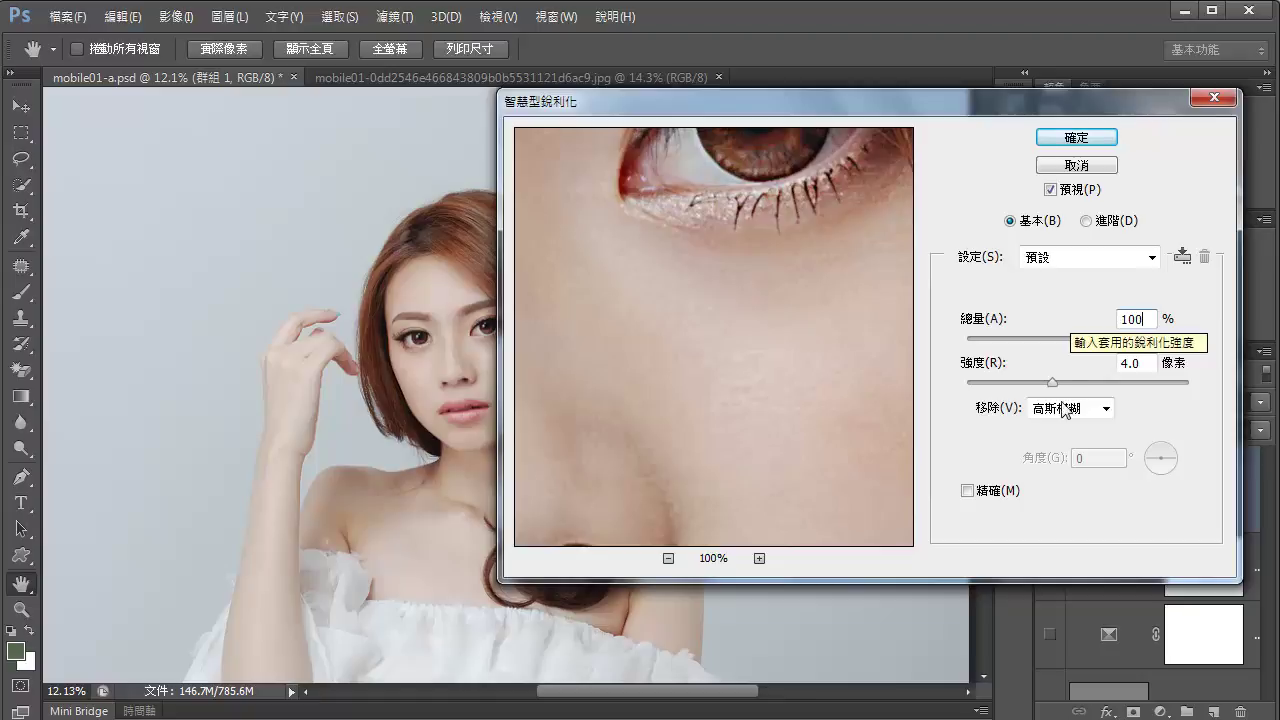
{"action": "left_click_drag", "start_coordinate": [1051, 383], "coordinate": [1020, 390]}
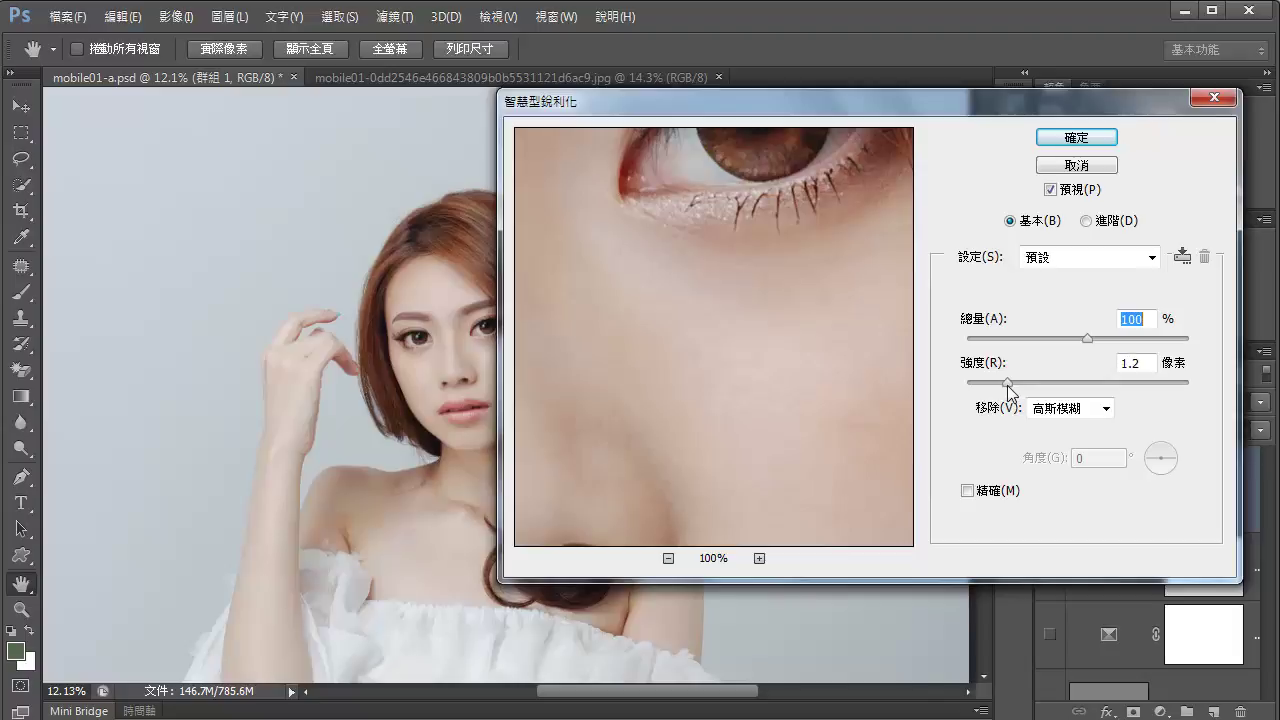
{"action": "left_click_drag", "start_coordinate": [1014, 391], "coordinate": [1014, 386]}
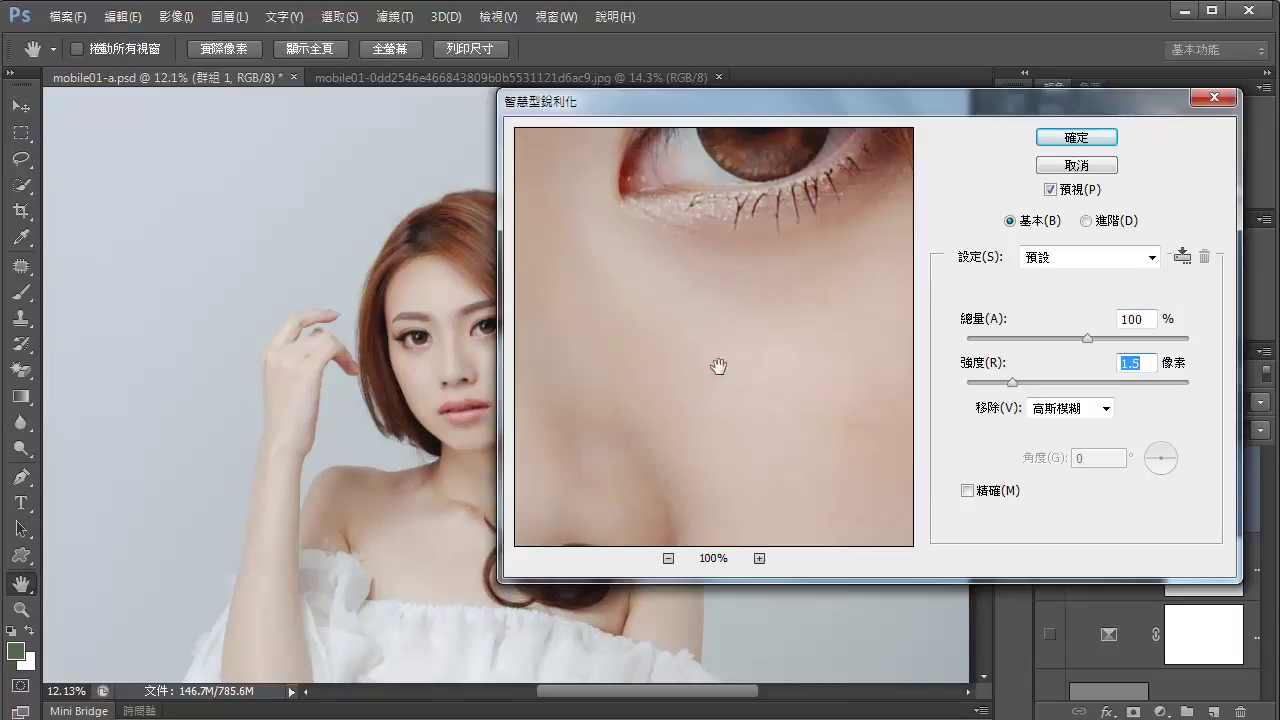
Check the sharpening on the lips, eyes and nose and set the Smart Sharpen amount to 115%
{"action": "left_click_drag", "start_coordinate": [717, 357], "coordinate": [714, 308]}
{"action": "left_click_drag", "start_coordinate": [706, 449], "coordinate": [756, 335]}
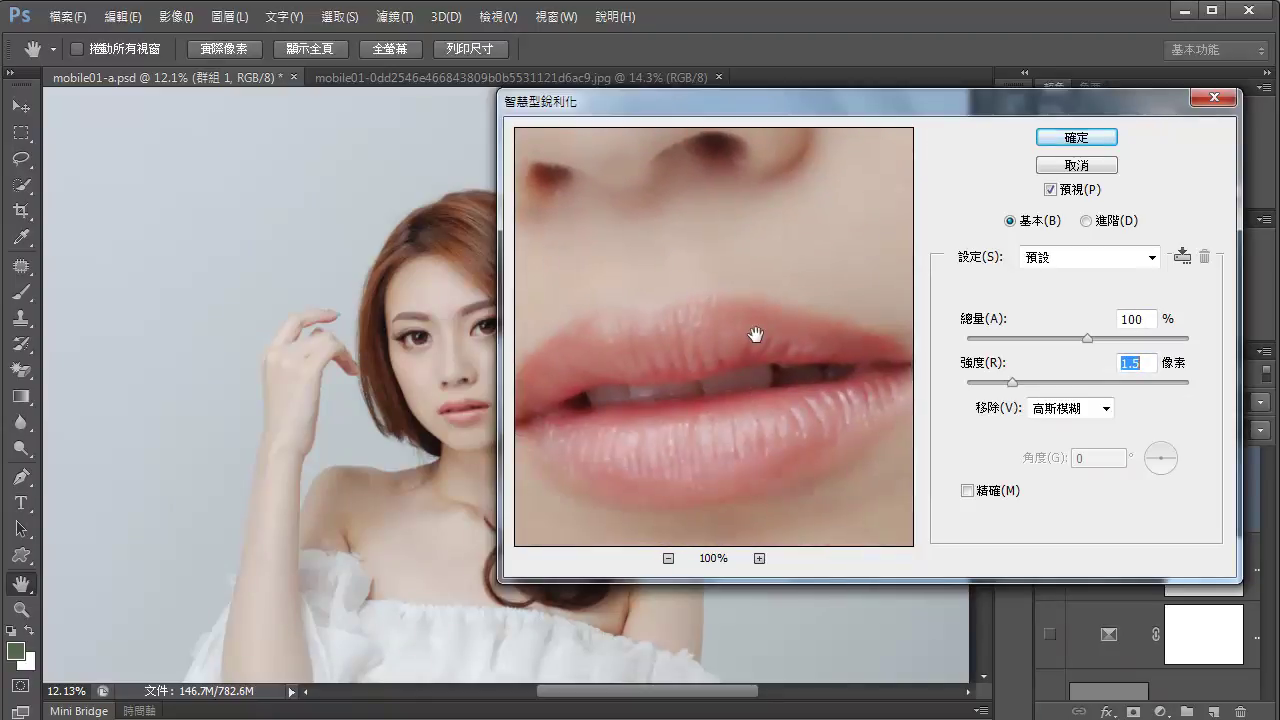
{"action": "mouse_move", "coordinate": [789, 480]}
{"action": "left_mouse_down"}
{"action": "mouse_move", "coordinate": [646, 429]}
{"action": "mouse_move", "coordinate": [686, 323]}
{"action": "mouse_move", "coordinate": [781, 467]}
{"action": "mouse_move", "coordinate": [746, 423]}
{"action": "mouse_move", "coordinate": [791, 371]}
{"action": "mouse_move", "coordinate": [560, 460]}
{"action": "left_mouse_up"}
{"action": "left_click_drag", "start_coordinate": [658, 377], "coordinate": [840, 383]}
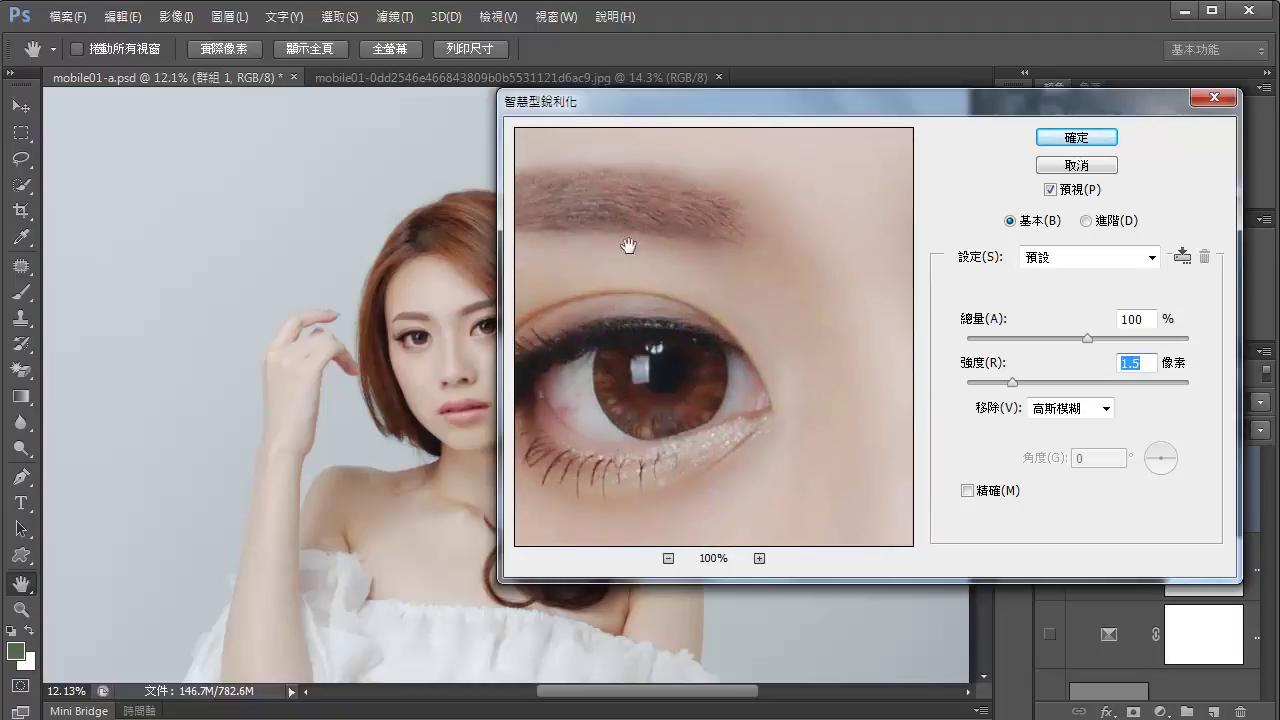
{"action": "left_click_drag", "start_coordinate": [834, 443], "coordinate": [721, 407]}
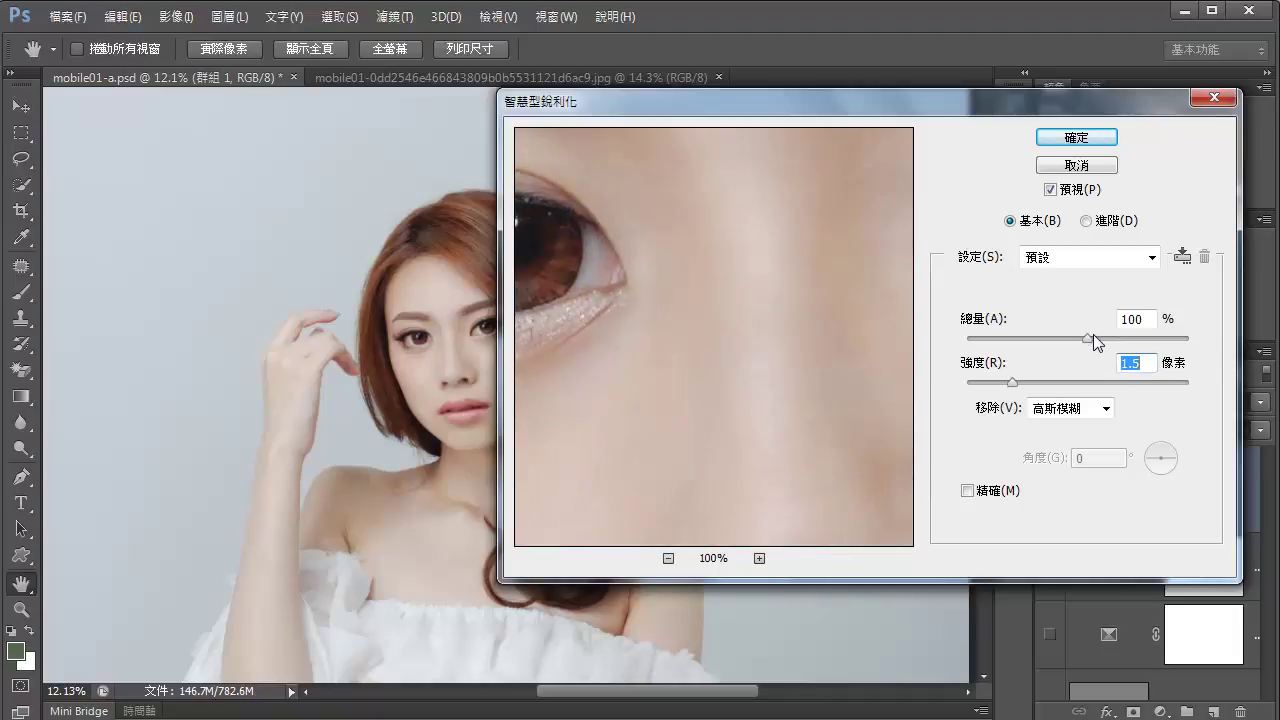
{"action": "left_click_drag", "start_coordinate": [1091, 337], "coordinate": [1096, 337]}
{"action": "left_click_drag", "start_coordinate": [766, 446], "coordinate": [651, 309]}
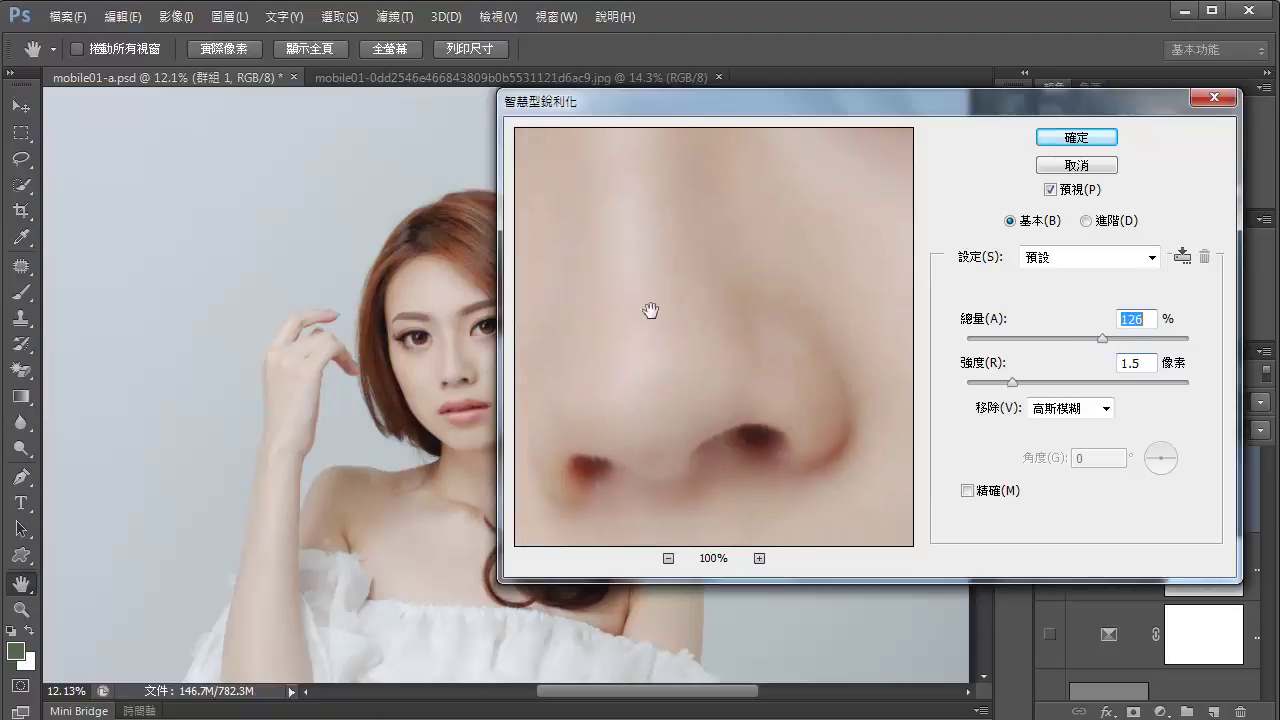
{"action": "left_click_drag", "start_coordinate": [715, 427], "coordinate": [720, 472]}
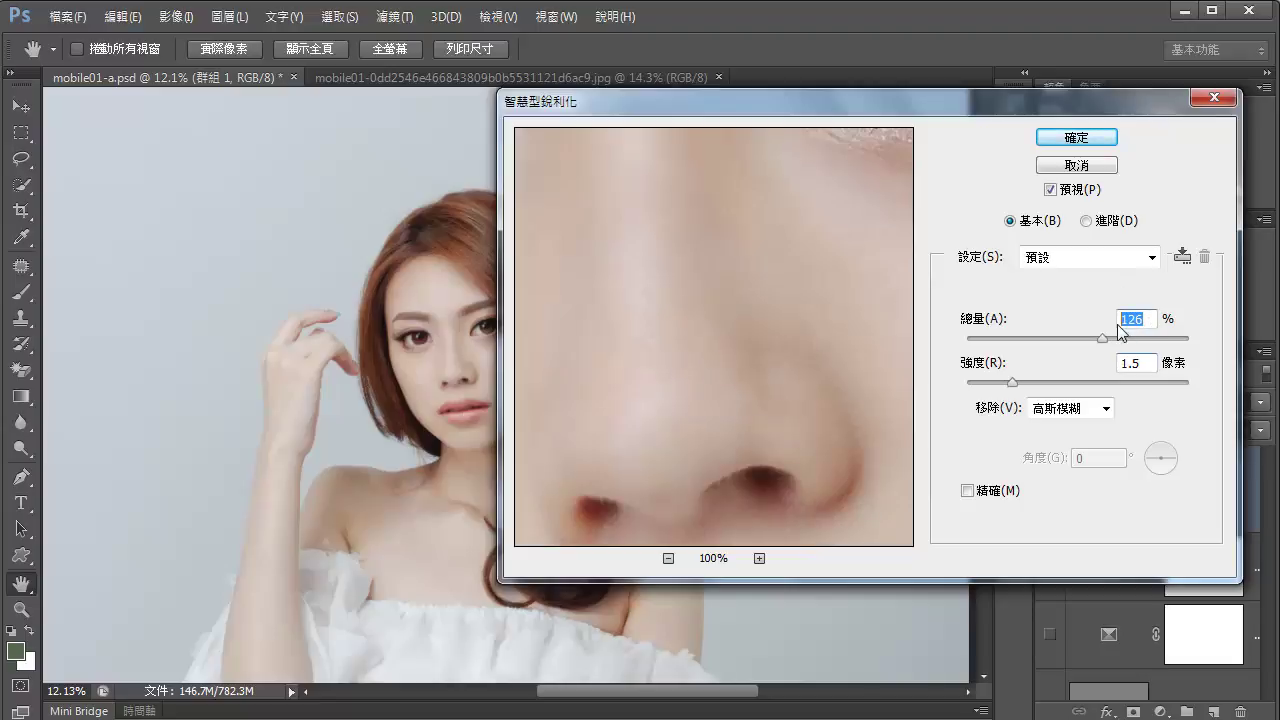
{"action": "type", "text": "115"}
Set the sharpening radius to 1.2 pixels, check it around the nose, and apply Smart Sharpen to the merged layer
{"action": "left_click_drag", "start_coordinate": [781, 486], "coordinate": [749, 346]}
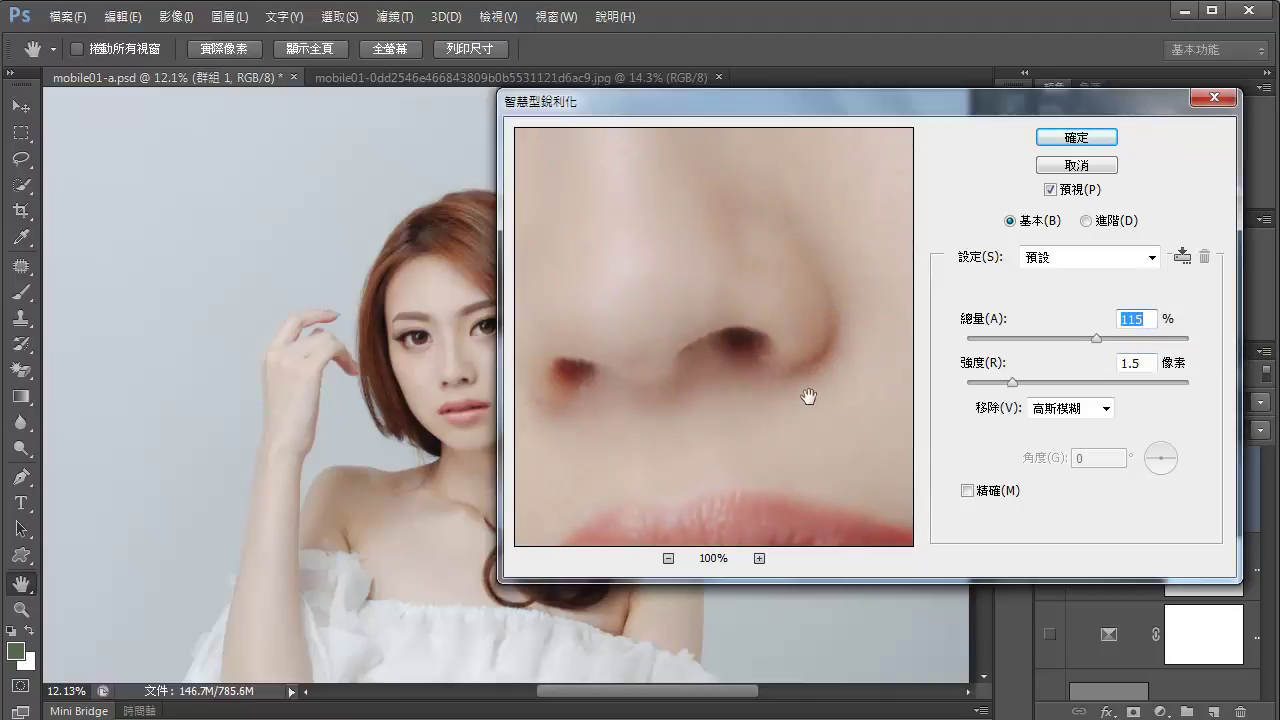
{"action": "double_click", "coordinate": [1148, 366]}
{"action": "type", "text": "1"}
{"action": "left_click_drag", "start_coordinate": [757, 406], "coordinate": [705, 437]}
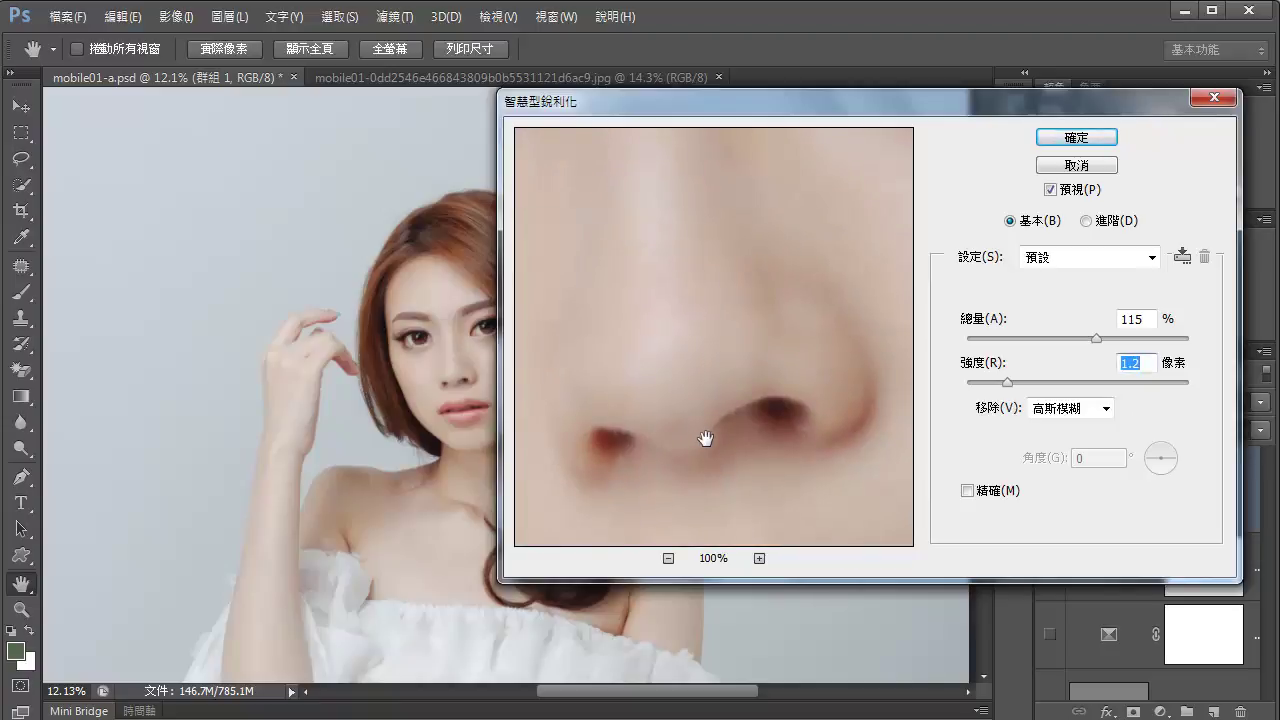
{"action": "left_click", "coordinate": [1076, 138]}
{"action": "key", "text": "o"}
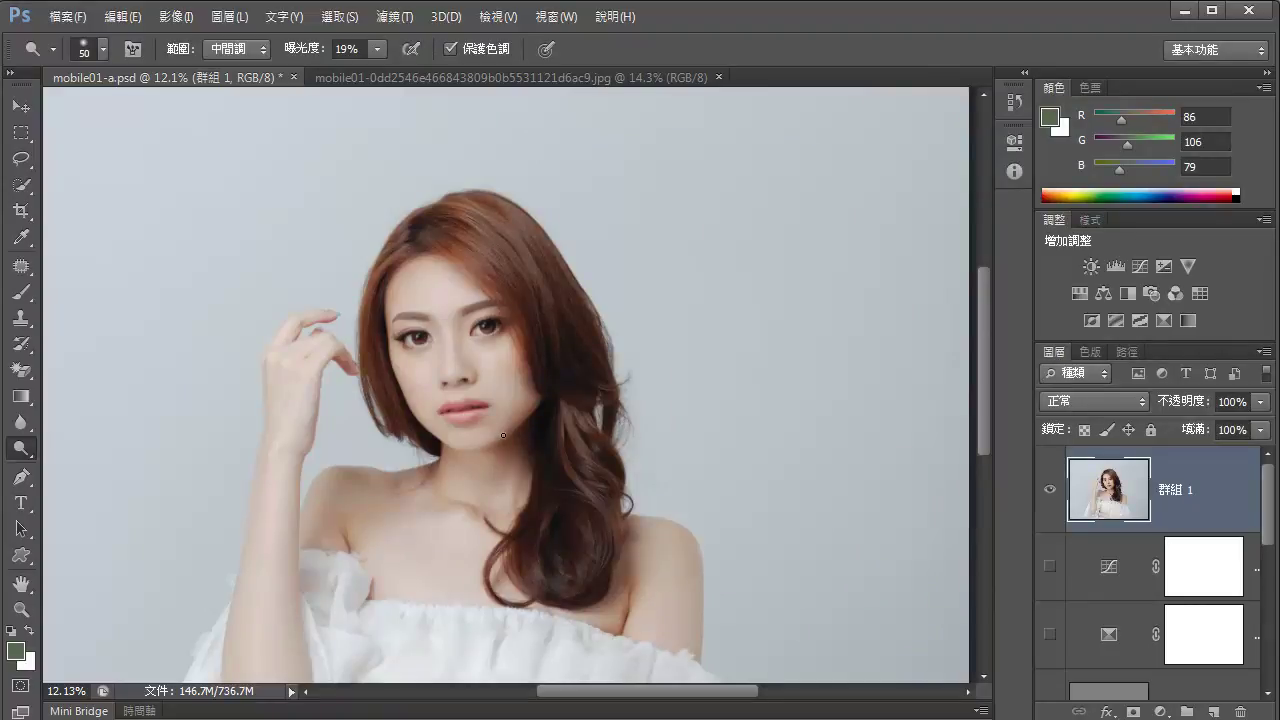
Switch to the Move tool and inspect the sharpened skin around the nose, lips and chin up close
{"action": "key", "text": "v"}
{"action": "scroll", "coordinate": [500, 437], "scroll_direction": "up", "scroll_amount": 4}
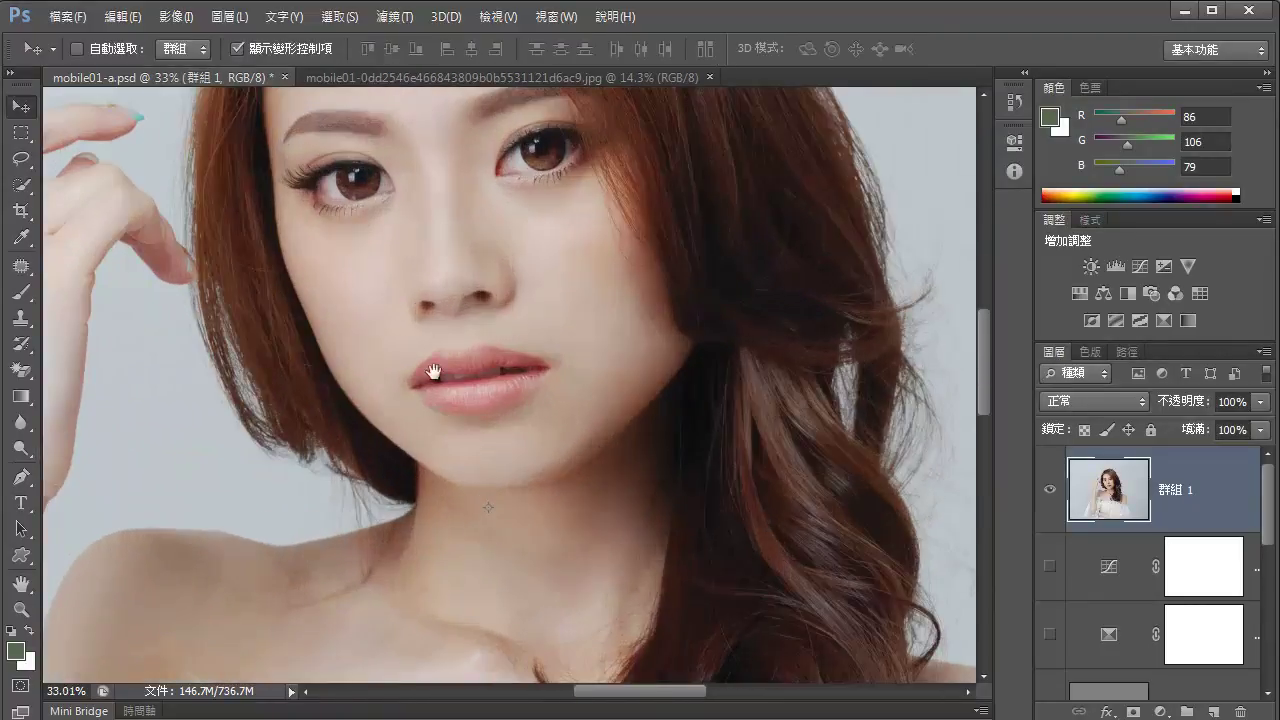
{"action": "scroll", "coordinate": [432, 372], "scroll_direction": "up", "scroll_amount": 5}
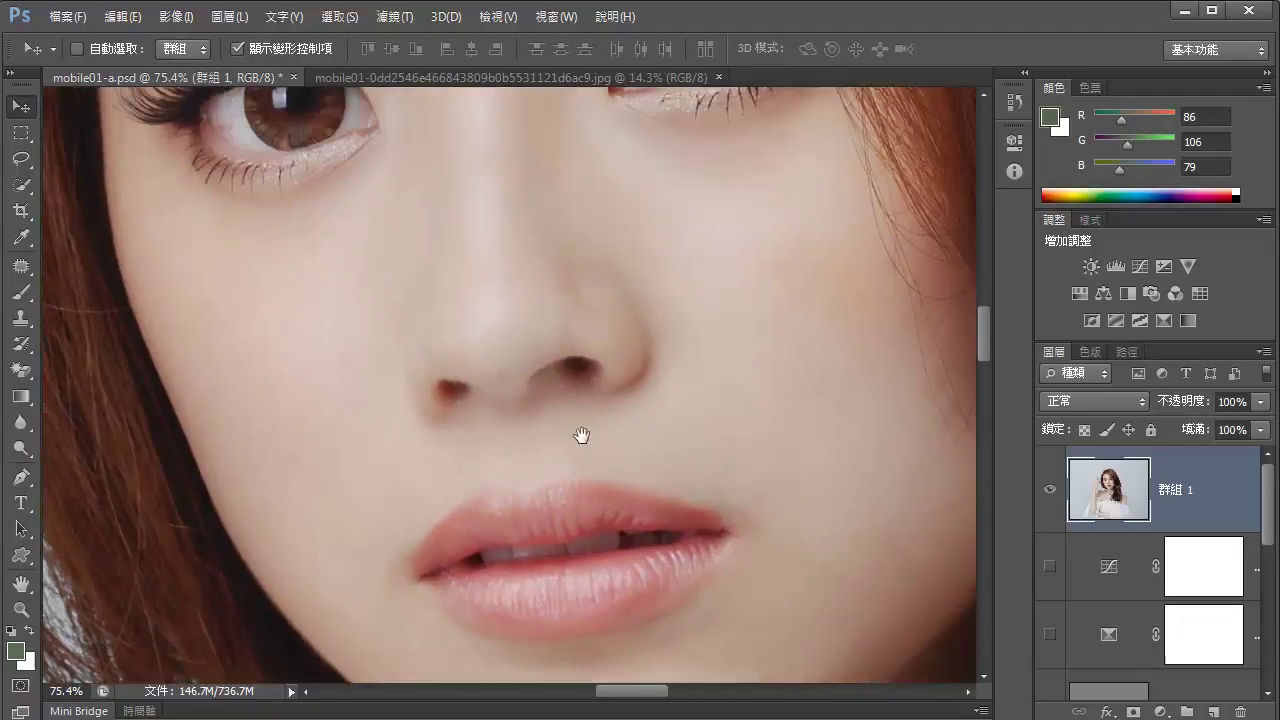
{"action": "scroll", "coordinate": [578, 440], "scroll_direction": "up", "scroll_amount": 4}
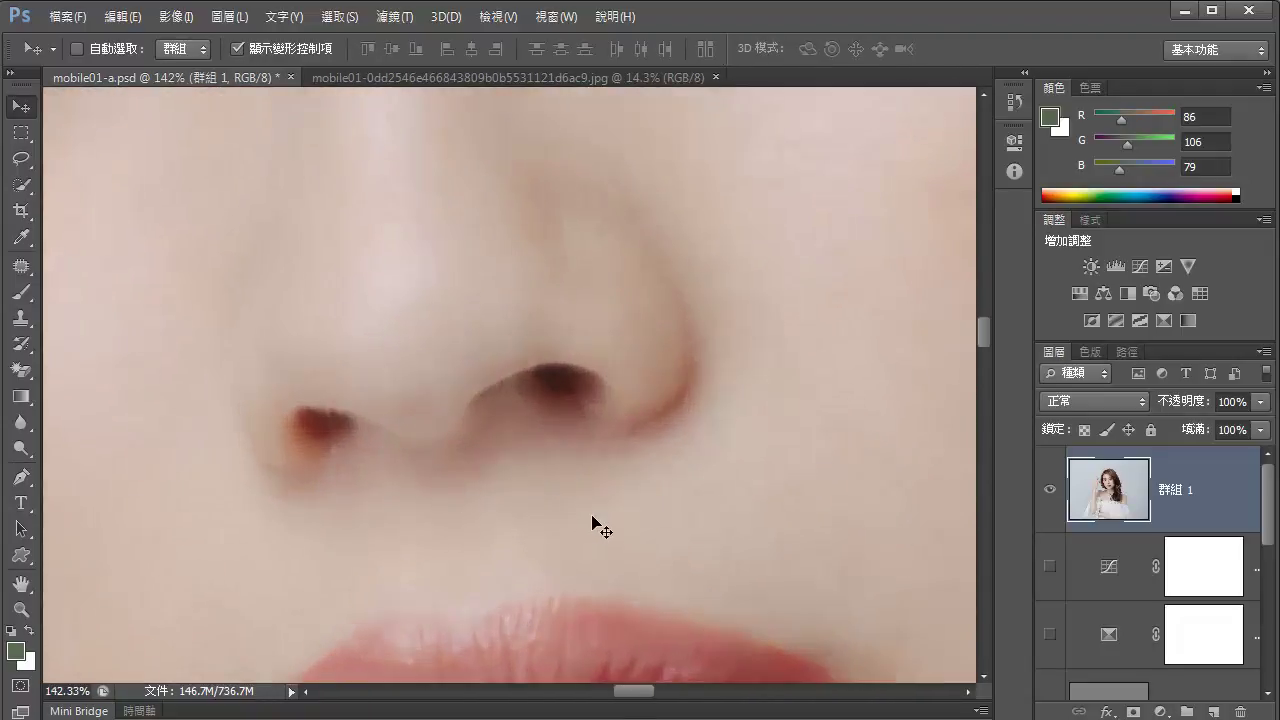
{"action": "scroll", "coordinate": [592, 516], "scroll_direction": "down", "scroll_amount": 2}
{"action": "scroll", "coordinate": [608, 510], "scroll_direction": "up", "scroll_amount": 1}
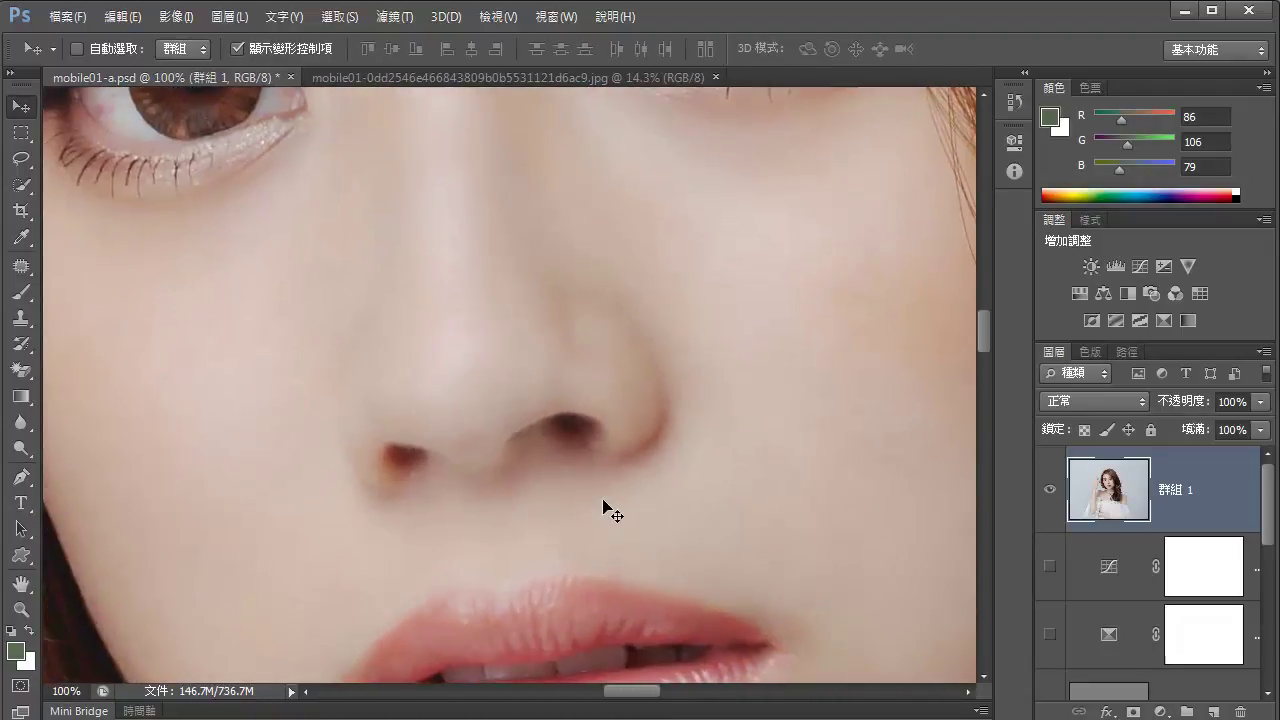
{"action": "left_click_drag", "start_coordinate": [386, 400], "coordinate": [495, 548]}
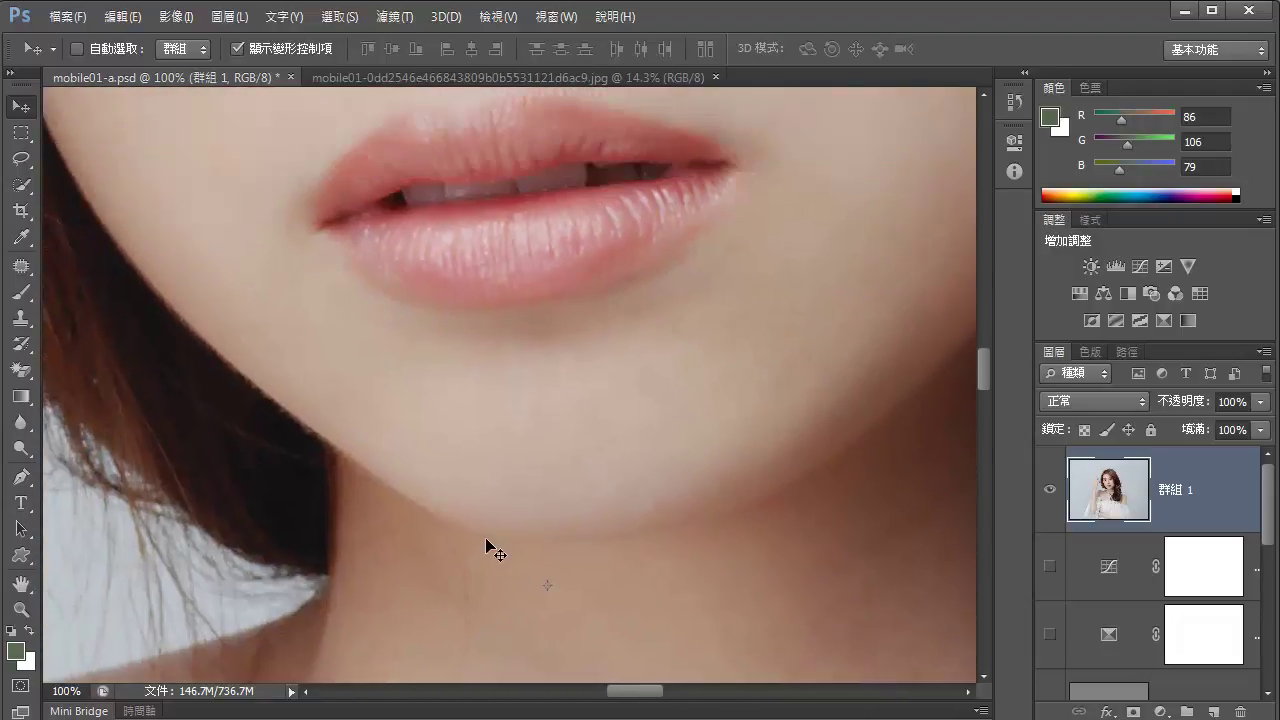
Fit the whole portrait on screen and compare the retouched mobile01-a.psd with the original JPG twice
{"action": "key", "text": "ctrl+0"}
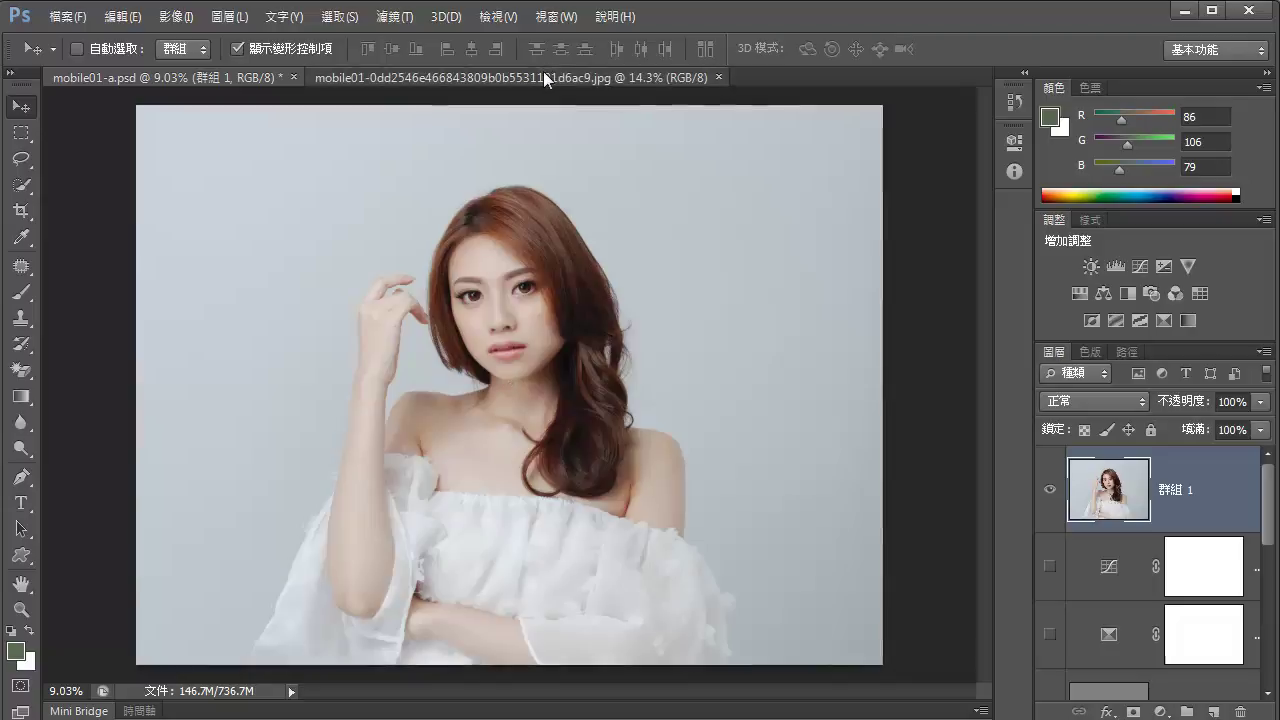
{"action": "left_click", "coordinate": [543, 74]}
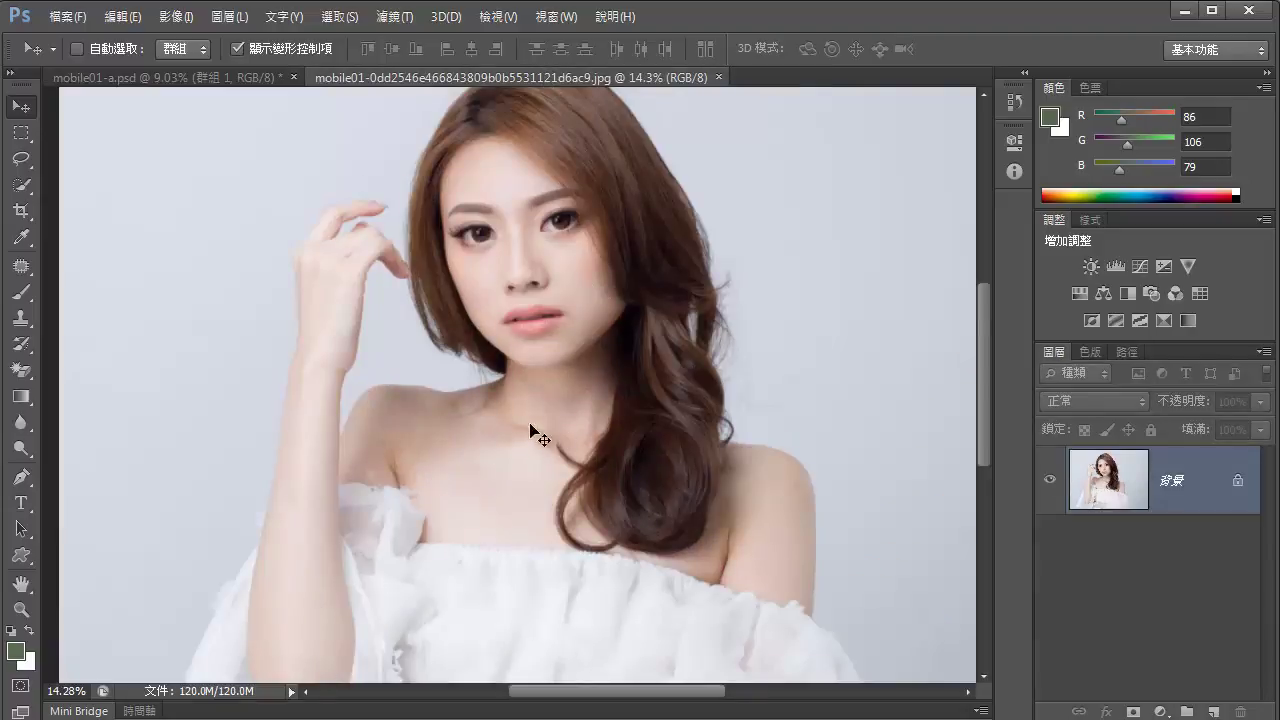
{"action": "left_click", "coordinate": [170, 77]}
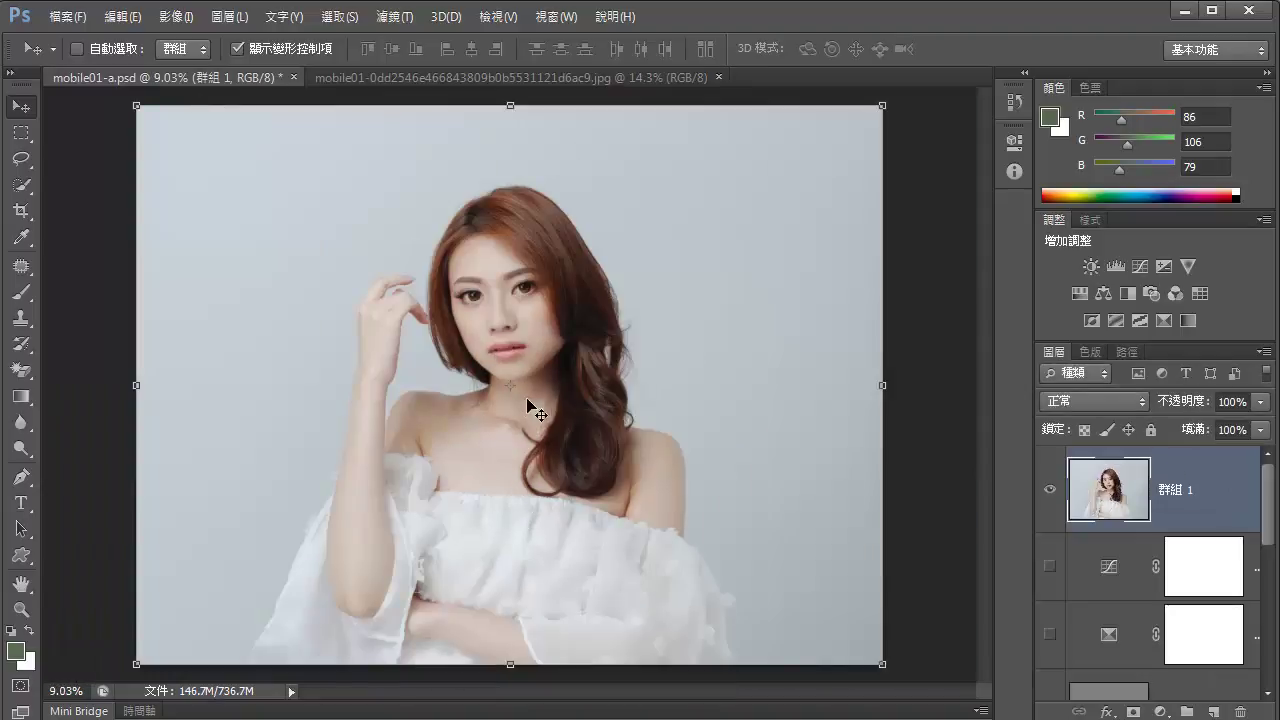
{"action": "left_click", "coordinate": [634, 97]}
{"action": "left_click", "coordinate": [620, 80]}
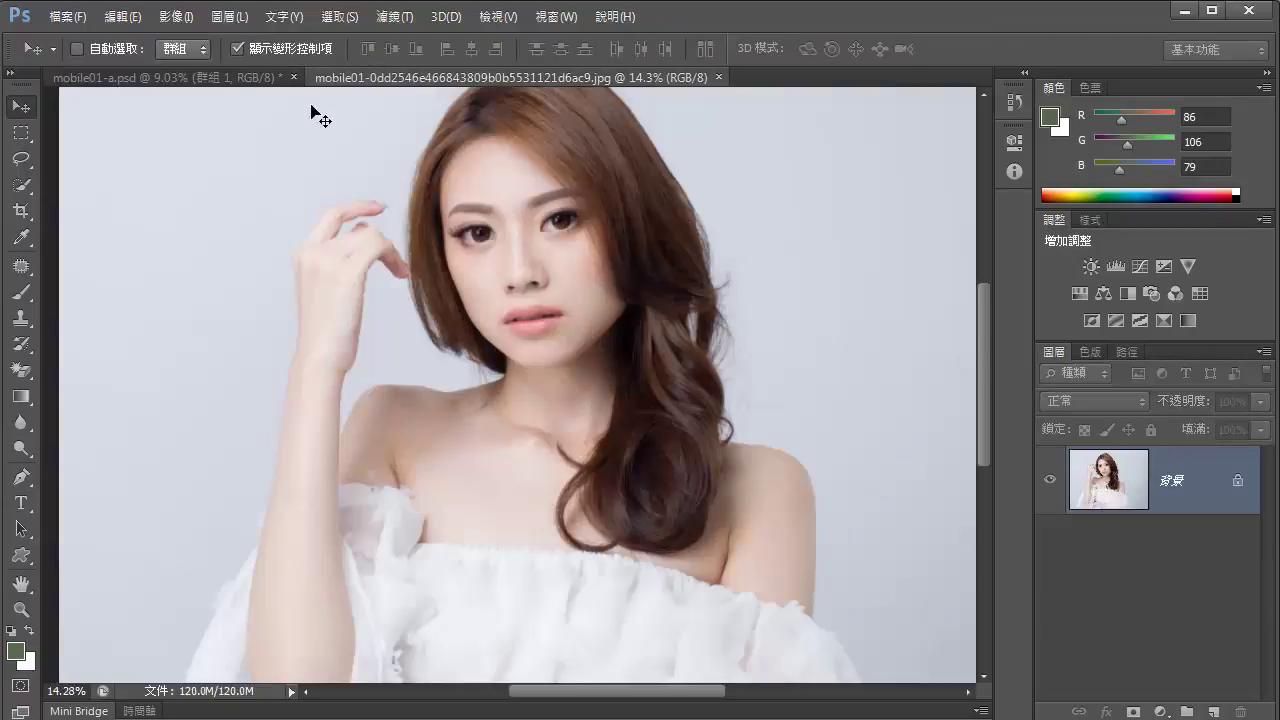
{"action": "left_click", "coordinate": [231, 76]}
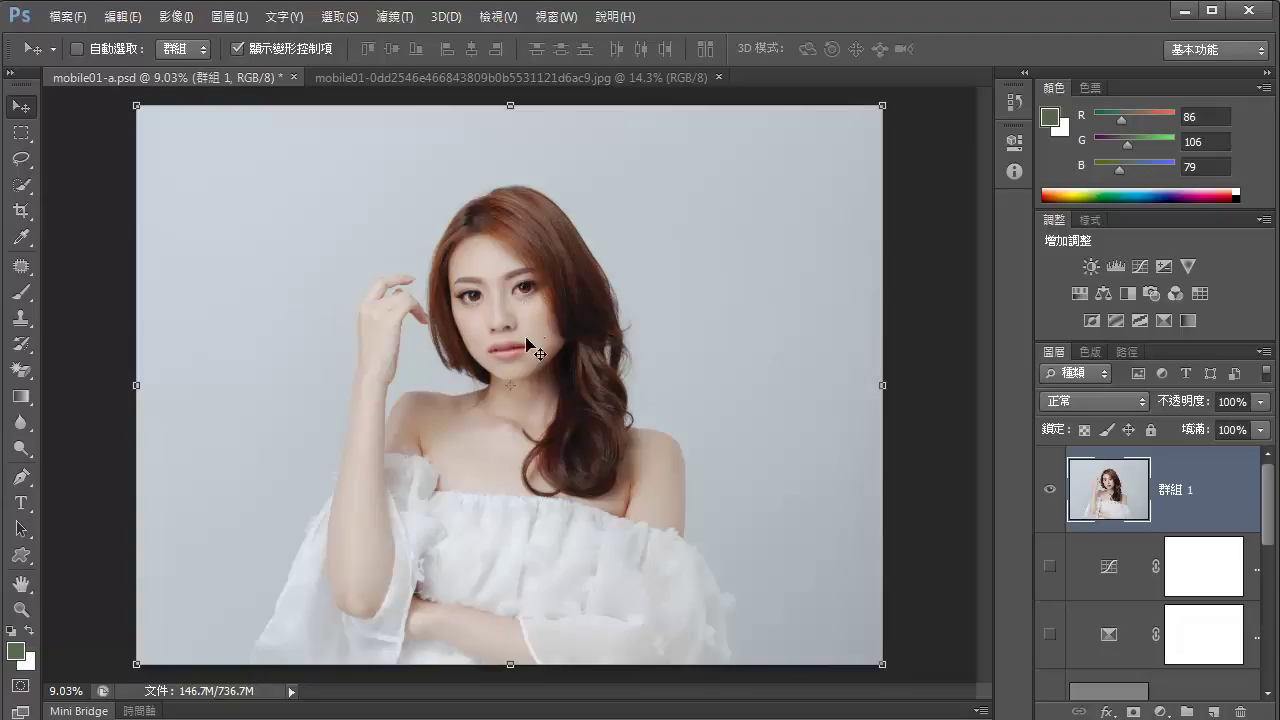
Examine the sharpening detail on the lips, nostrils and surrounding skin of the retouched portrait
{"action": "scroll", "coordinate": [522, 362], "scroll_direction": "up", "scroll_amount": 3}
{"action": "scroll", "coordinate": [520, 366], "scroll_direction": "up", "scroll_amount": 3}
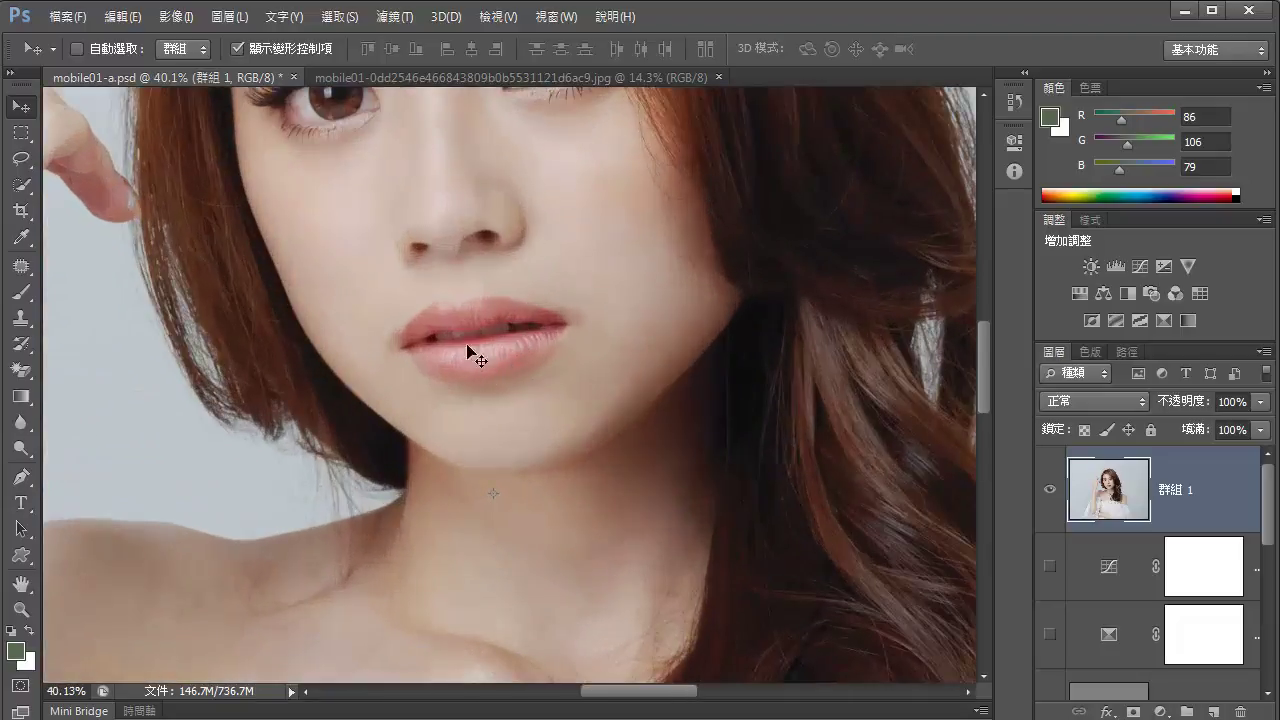
{"action": "scroll", "coordinate": [580, 356], "scroll_direction": "up", "scroll_amount": 2}
{"action": "scroll", "coordinate": [580, 375], "scroll_direction": "up", "scroll_amount": 1}
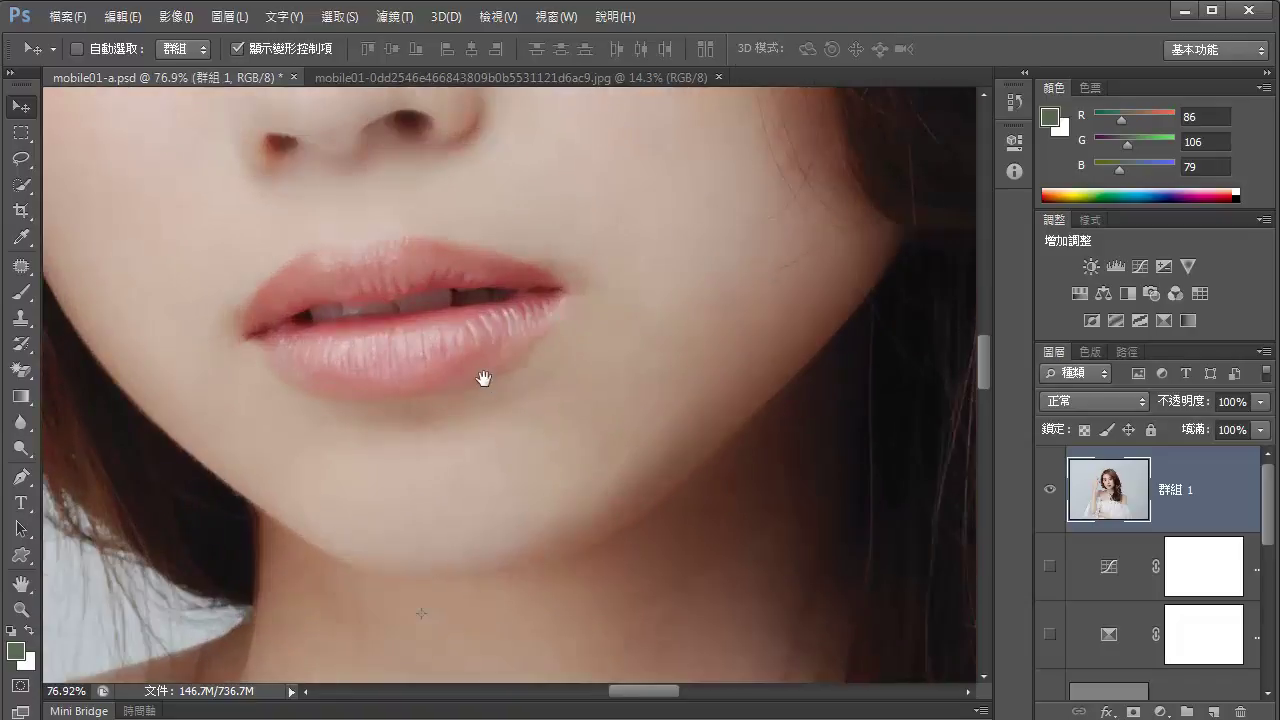
{"action": "left_click_drag", "start_coordinate": [486, 374], "coordinate": [560, 597]}
{"action": "left_click_drag", "start_coordinate": [590, 304], "coordinate": [594, 433]}
{"action": "scroll", "coordinate": [586, 434], "scroll_direction": "up", "scroll_amount": 2}
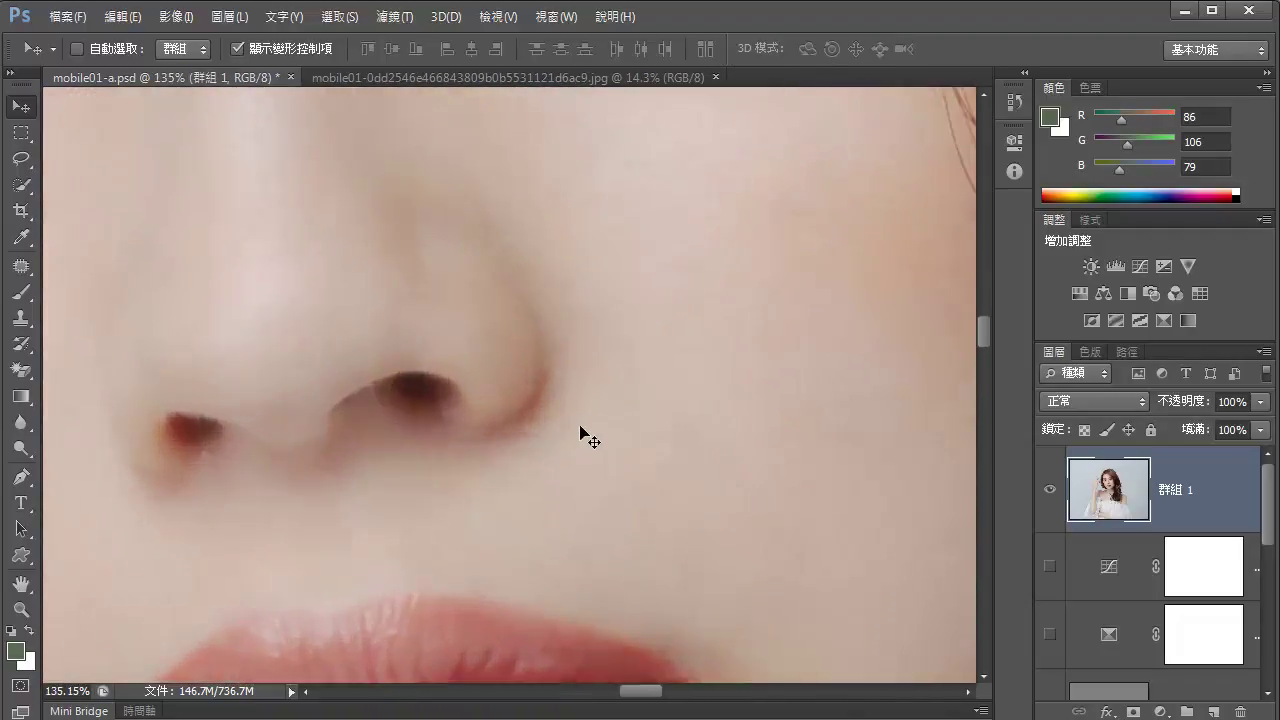
{"action": "scroll", "coordinate": [500, 306], "scroll_direction": "down", "scroll_amount": 5}
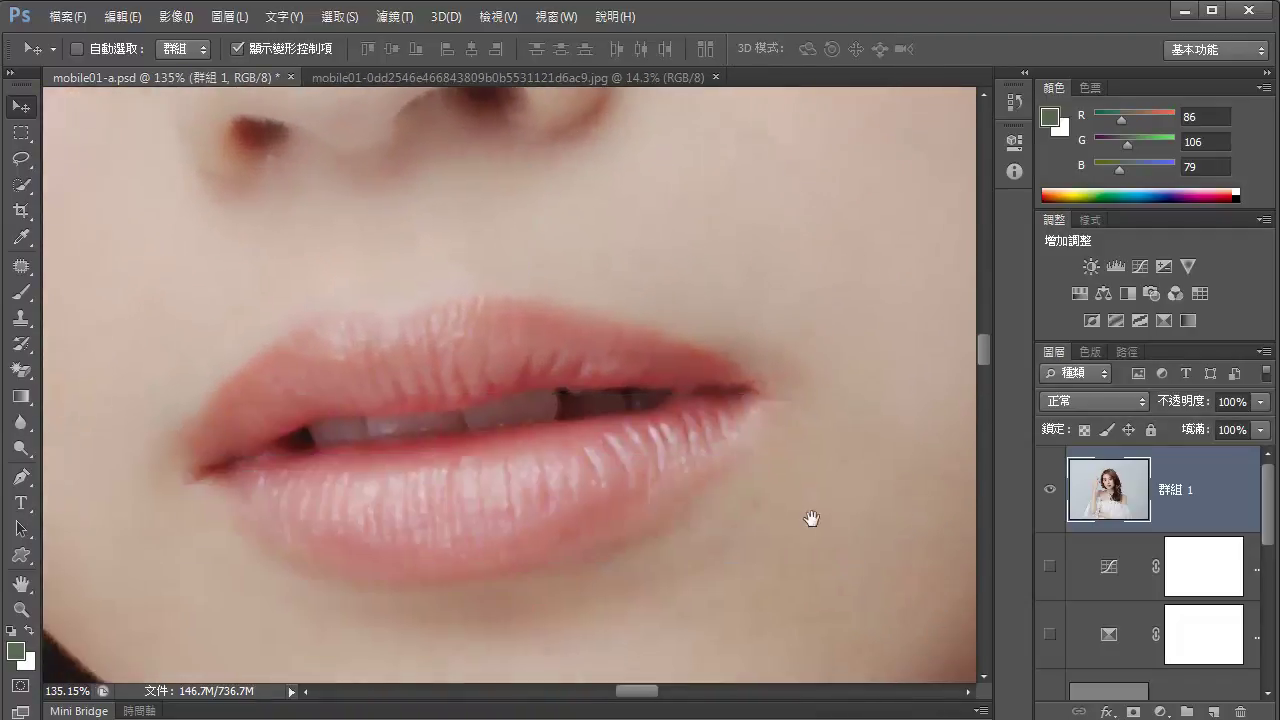
{"action": "scroll", "coordinate": [614, 420], "scroll_direction": "right", "scroll_amount": 3}
{"action": "scroll", "coordinate": [757, 505], "scroll_direction": "down", "scroll_amount": 2}
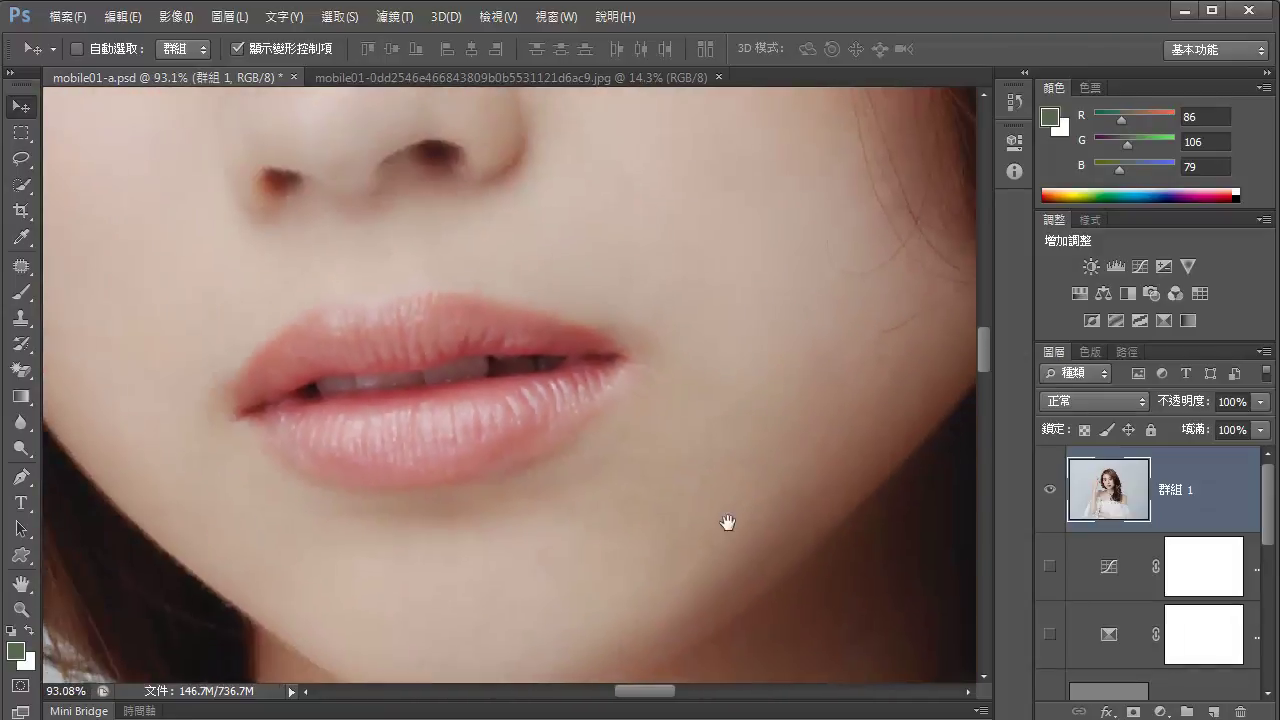
Examine both eyes, the lashes and the cheek skin, ending with a wider view of the face
{"action": "scroll", "coordinate": [729, 523], "scroll_direction": "up", "scroll_amount": 3}
{"action": "left_click_drag", "start_coordinate": [649, 417], "coordinate": [676, 487]}
{"action": "left_click_drag", "start_coordinate": [639, 341], "coordinate": [709, 471]}
{"action": "left_click_drag", "start_coordinate": [481, 447], "coordinate": [734, 434]}
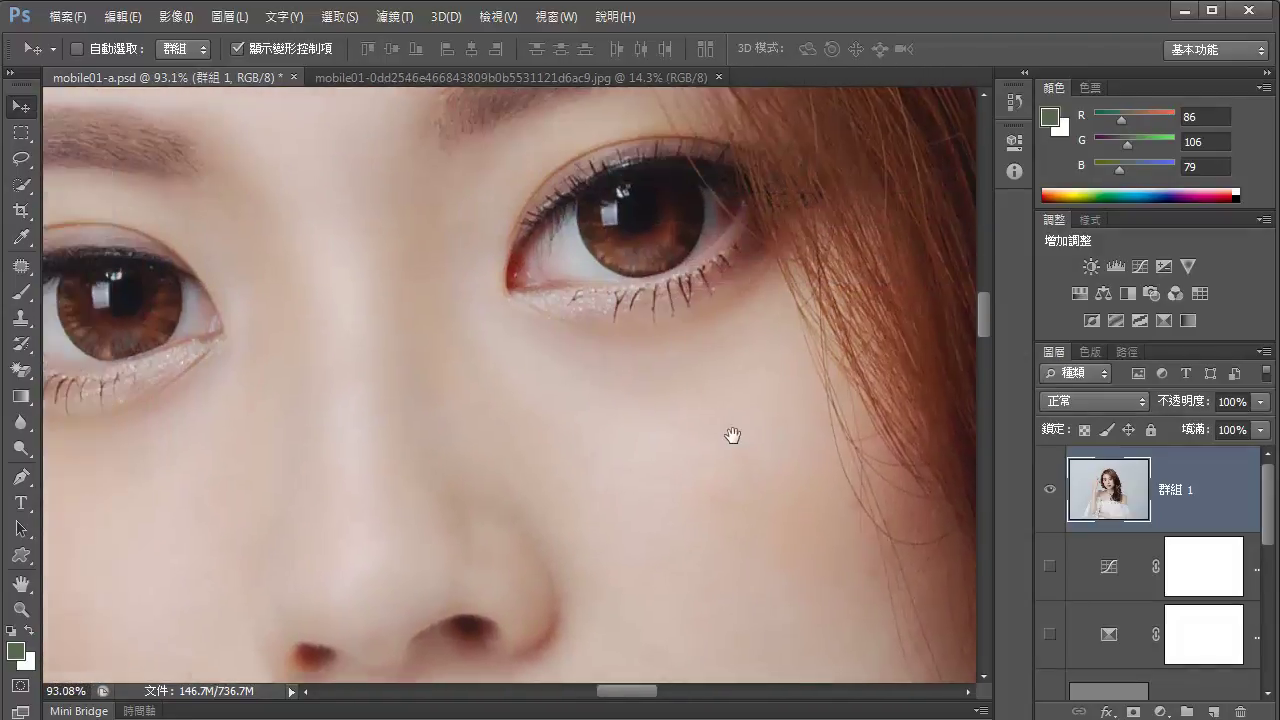
{"action": "left_click_drag", "start_coordinate": [560, 350], "coordinate": [736, 435]}
{"action": "left_click_drag", "start_coordinate": [417, 406], "coordinate": [528, 381]}
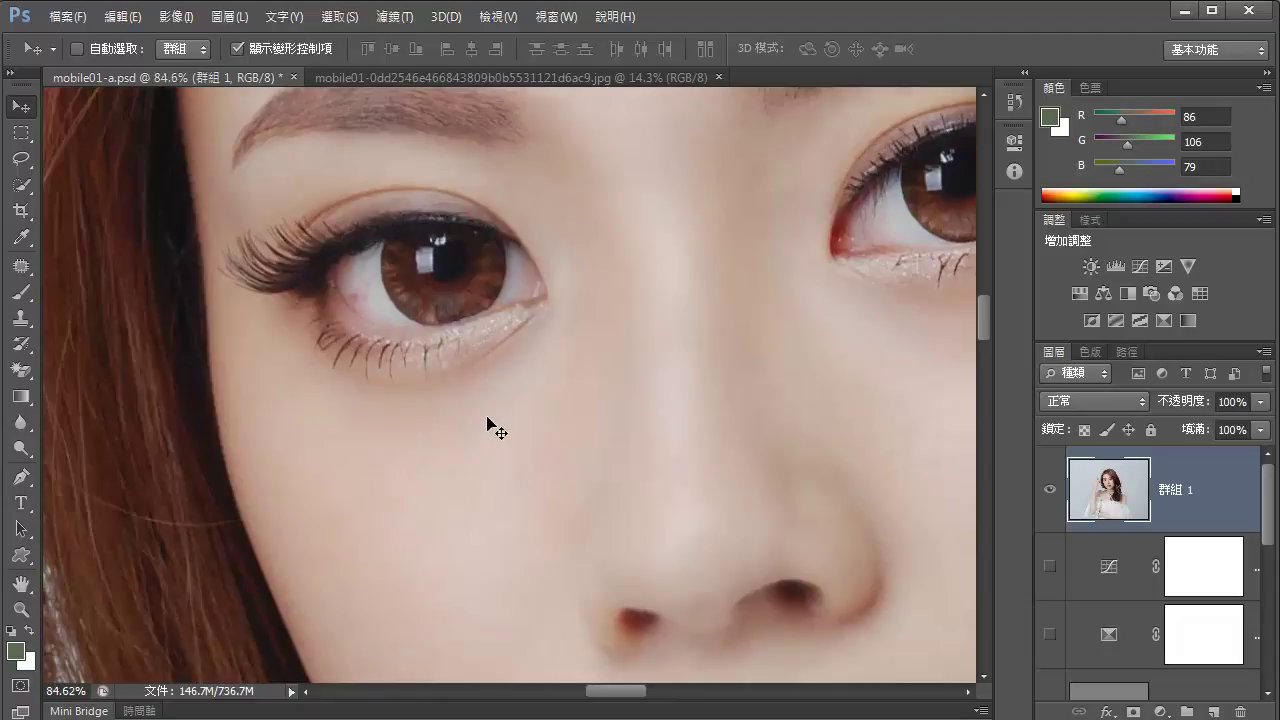
{"action": "scroll", "coordinate": [491, 426], "scroll_direction": "down", "scroll_amount": 2}
{"action": "scroll", "coordinate": [517, 383], "scroll_direction": "down", "scroll_amount": 1}
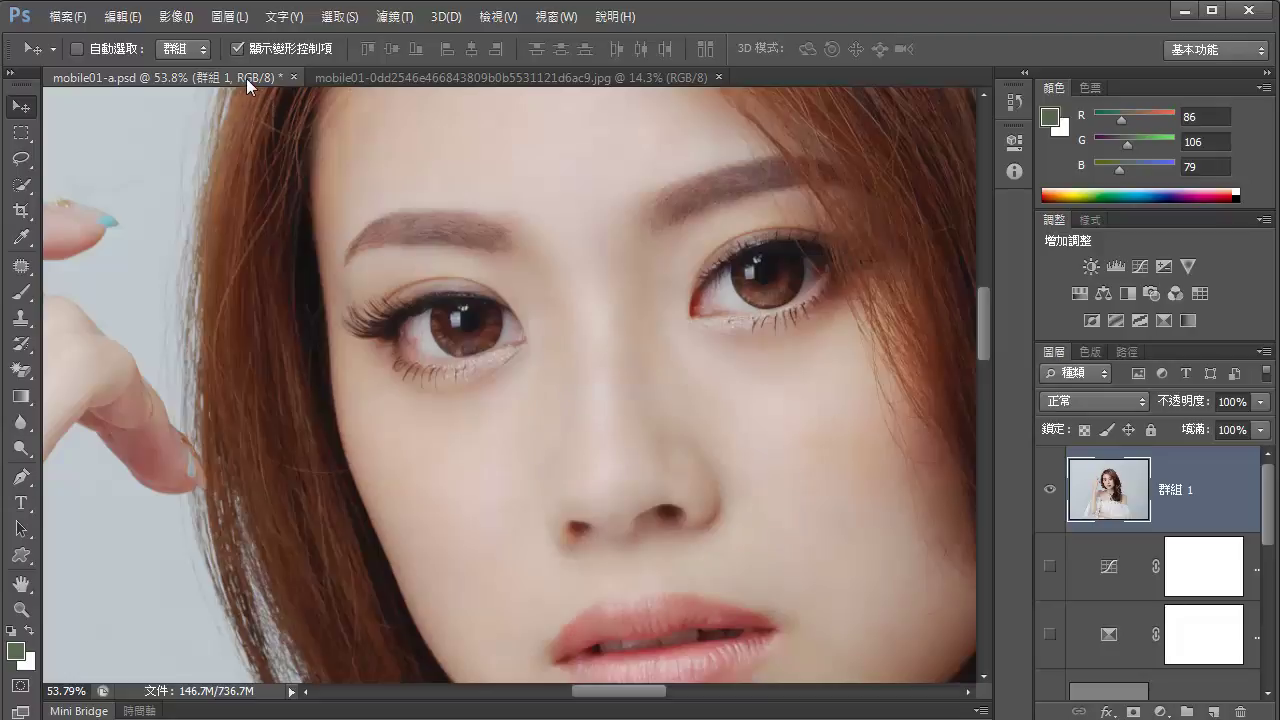
Check the document's pixel dimensions and resolution in Image Size, and cancel without changing anything
{"action": "left_click", "coordinate": [178, 17]}
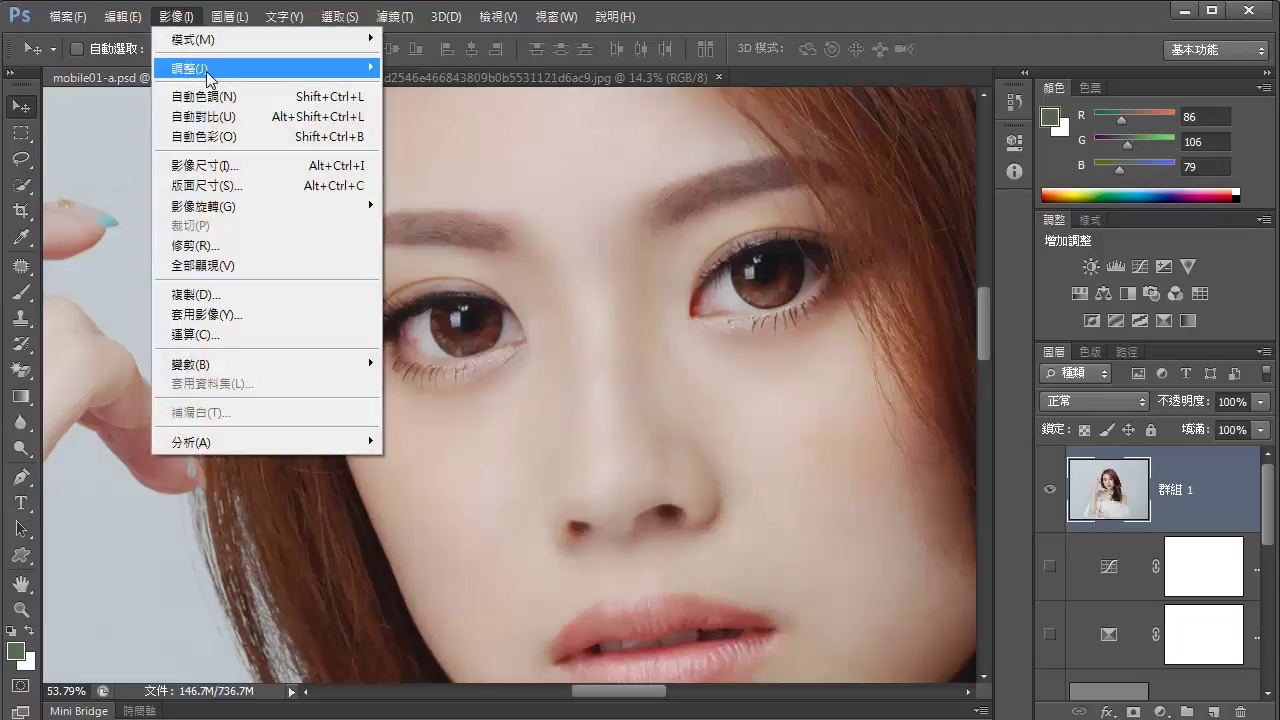
{"action": "left_click", "coordinate": [223, 166]}
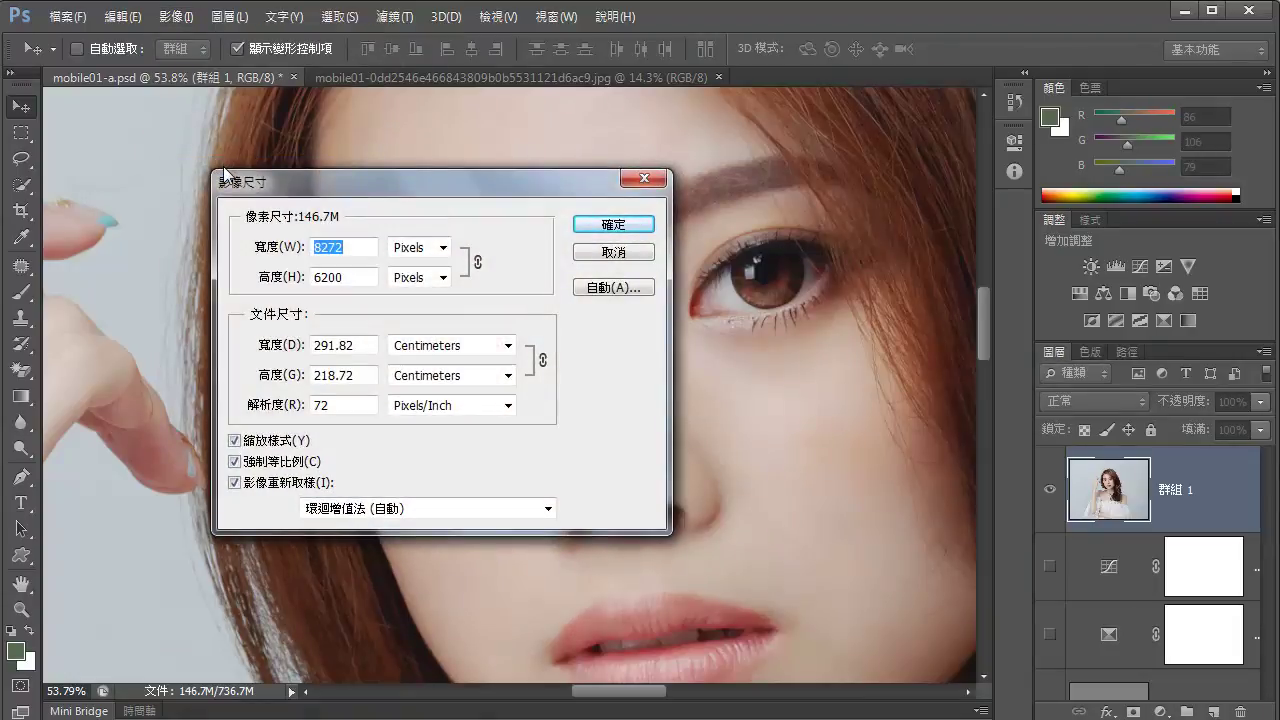
{"action": "double_click", "coordinate": [345, 406]}
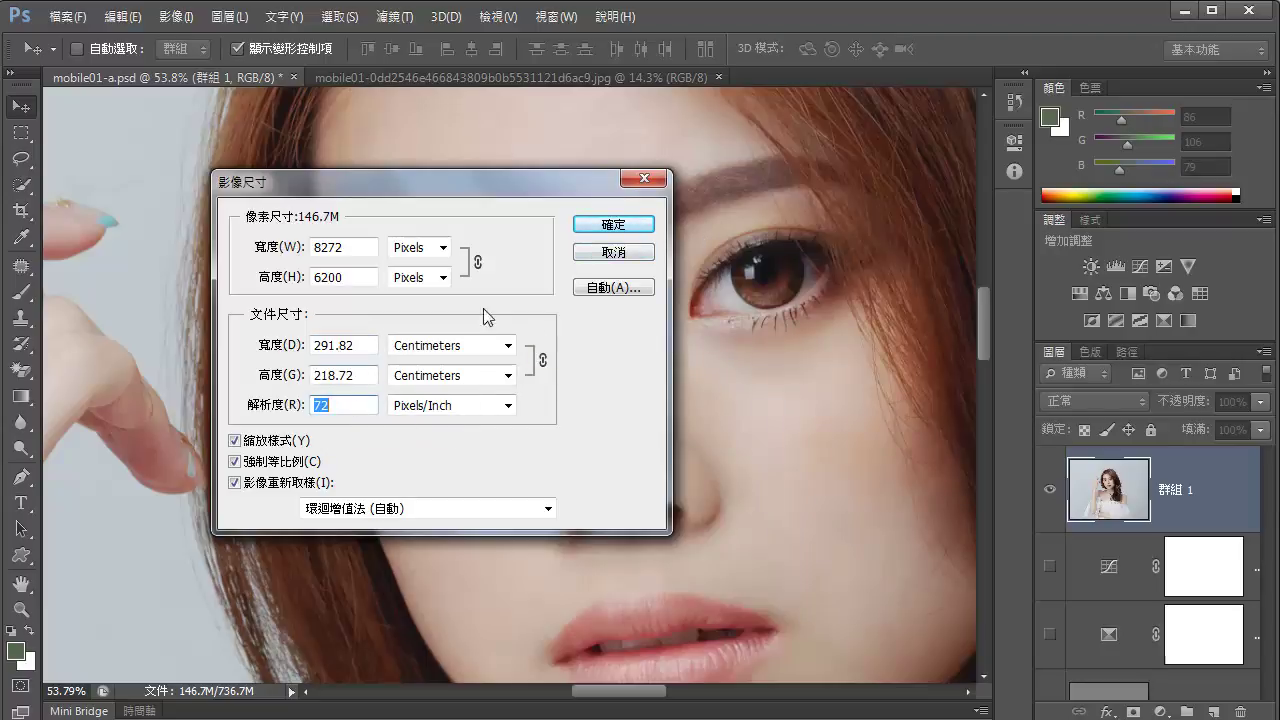
{"action": "left_click", "coordinate": [620, 252]}
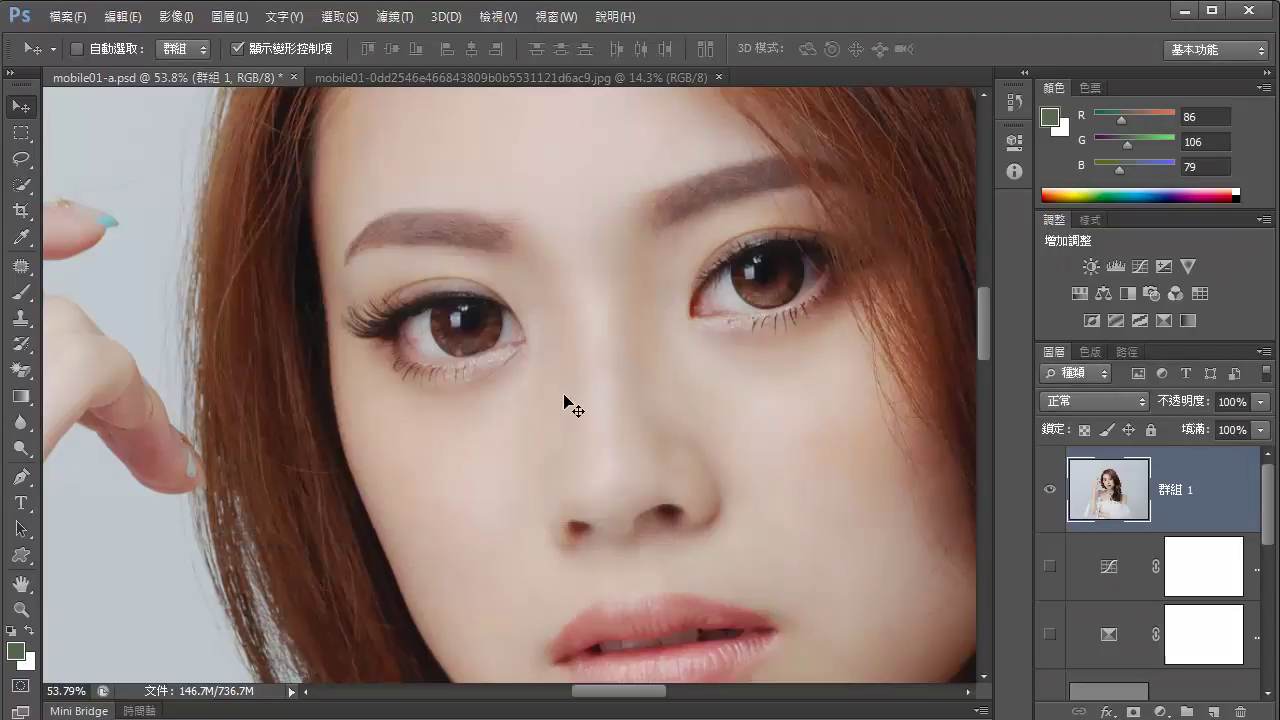